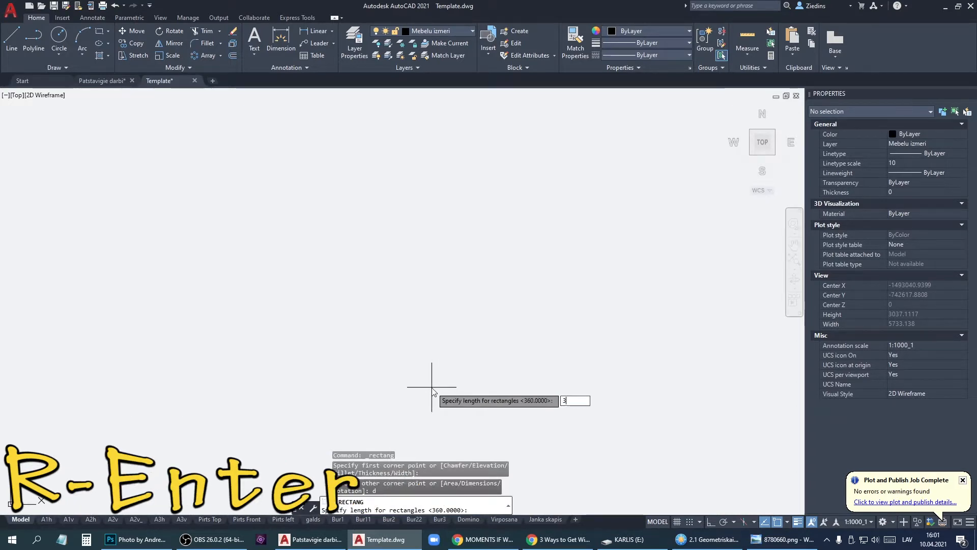
Draw a rectangle with a length of 360 and a width of 120
text(360)
key(Return)
text(120)
key(Return)
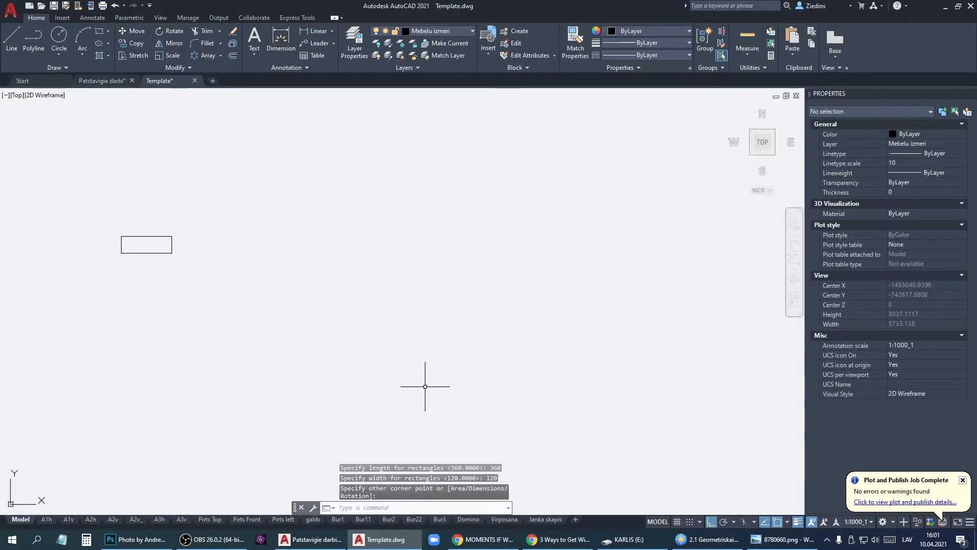
Explode the rectangle into separate lines
scroll(138, 246, up, 4)
middle_drag(273, 278, 168, 279)
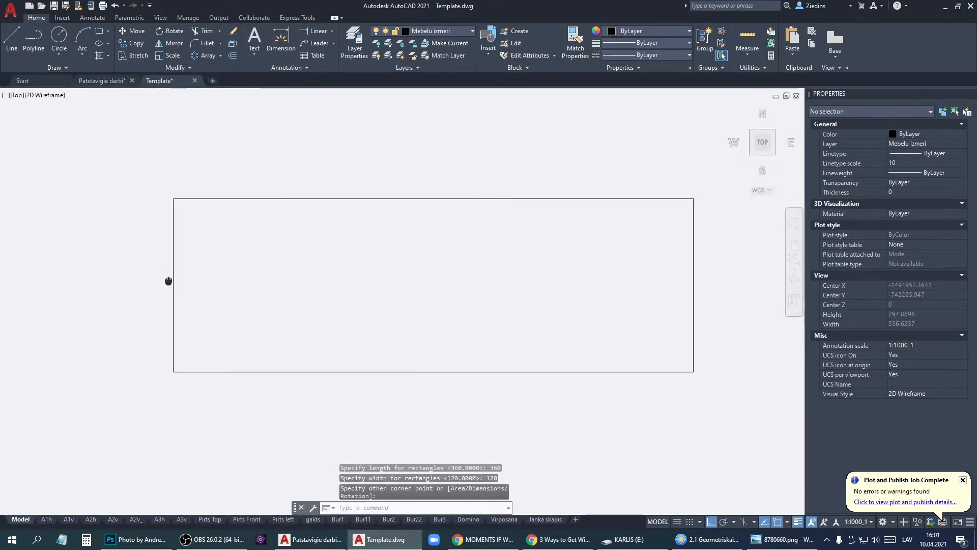
middle_drag(168, 280, 168, 281)
click(189, 265)
click(150, 227)
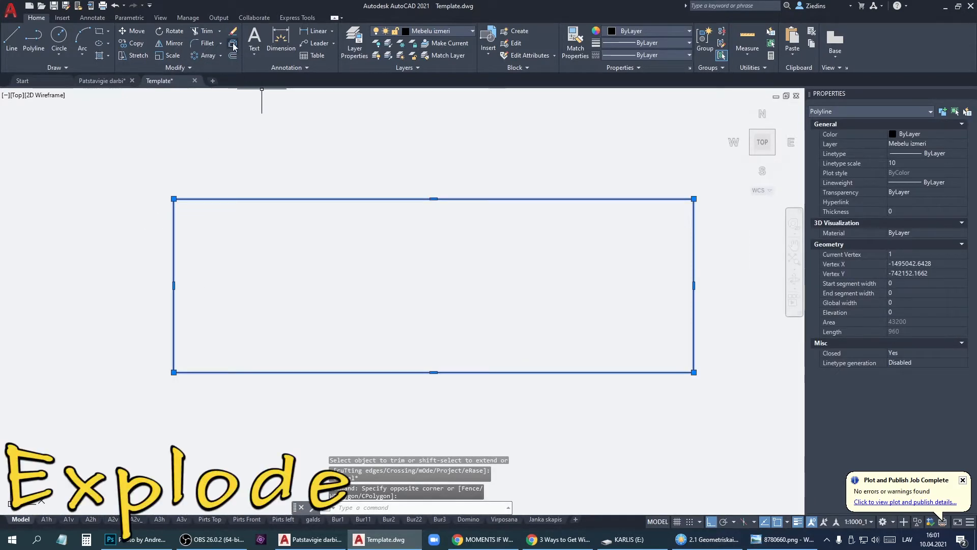
click(233, 47)
Copy the rectangle's left edge to the right at distances of 10, 20, 30 and 40
click(240, 288)
click(145, 266)
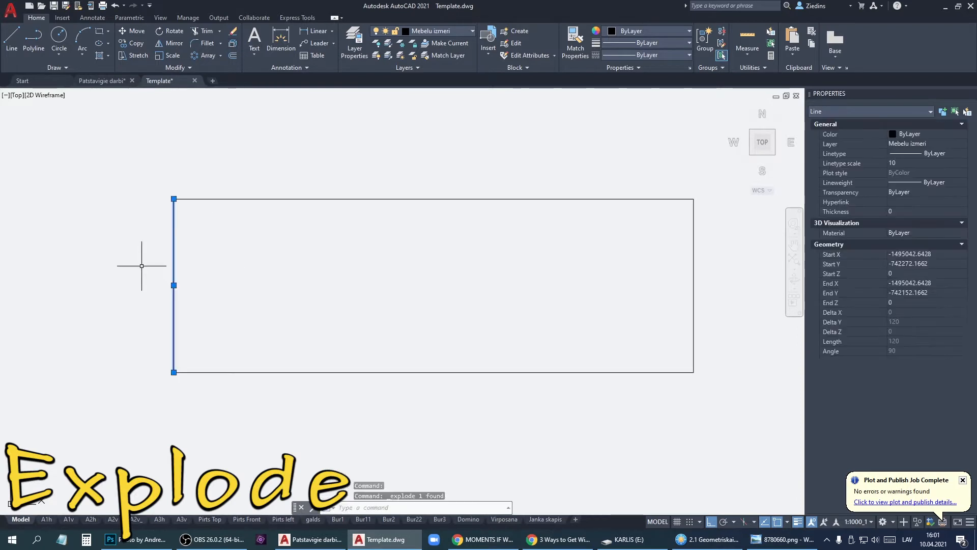
right_click(185, 244)
click(214, 327)
click(241, 292)
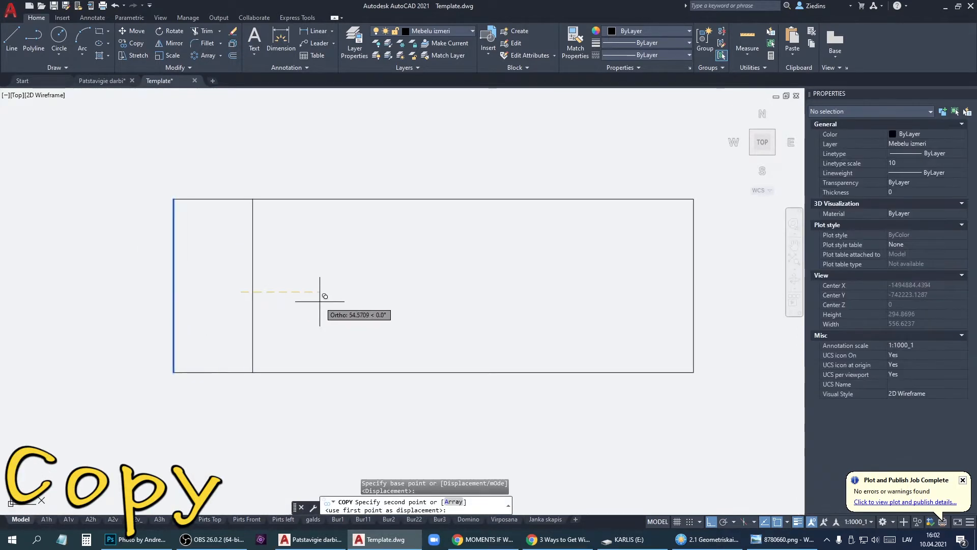
key(Return)
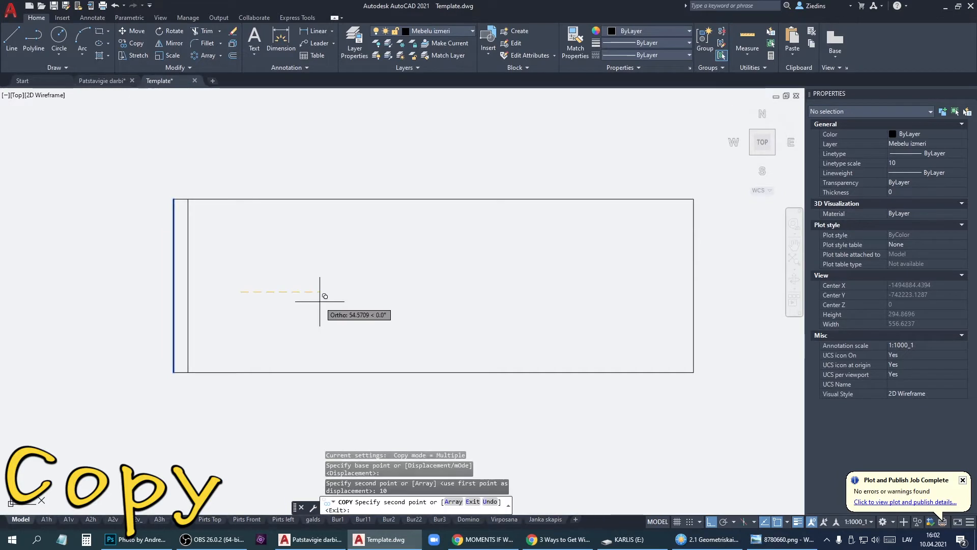
key(Return)
text(30)
key(Return)
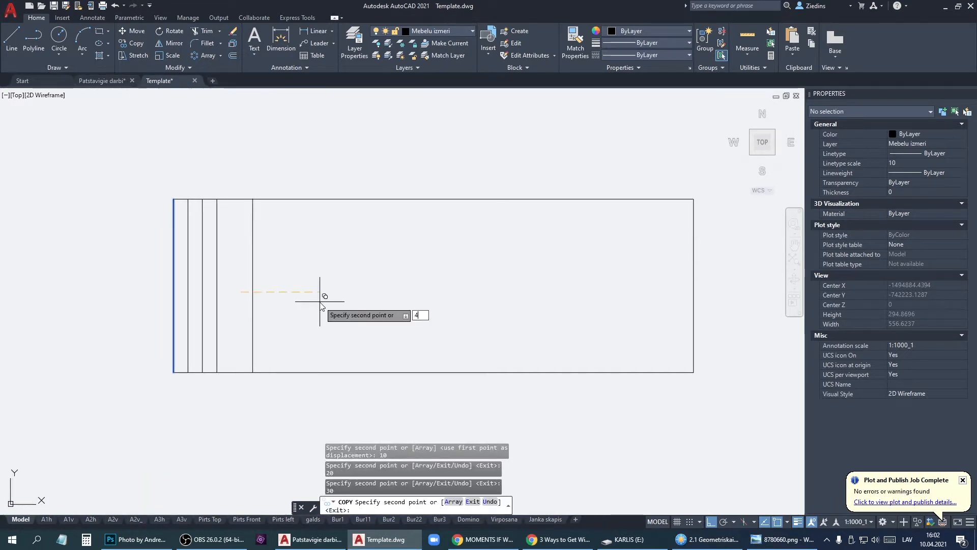
text(40)
key(Return)
key(Return)
Copy the four vertical lines repeatedly across the rectangle at 40-unit intervals, and erase the duplicate line on the right edge
click(314, 304)
click(213, 264)
right_click(186, 259)
click(227, 346)
click(174, 199)
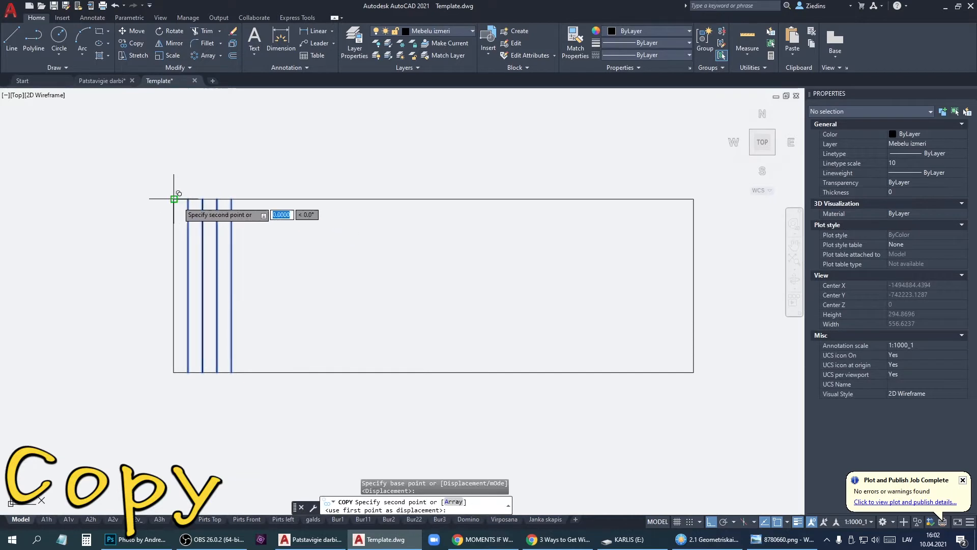
click(232, 198)
click(290, 198)
click(348, 198)
click(405, 199)
click(464, 199)
click(521, 199)
click(578, 199)
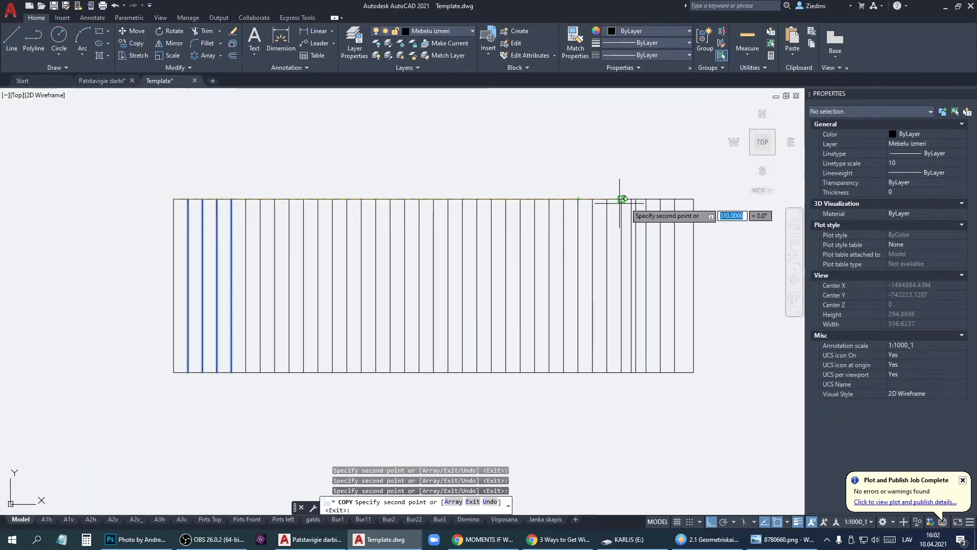
click(635, 199)
key(Escape)
click(694, 237)
key(Delete)
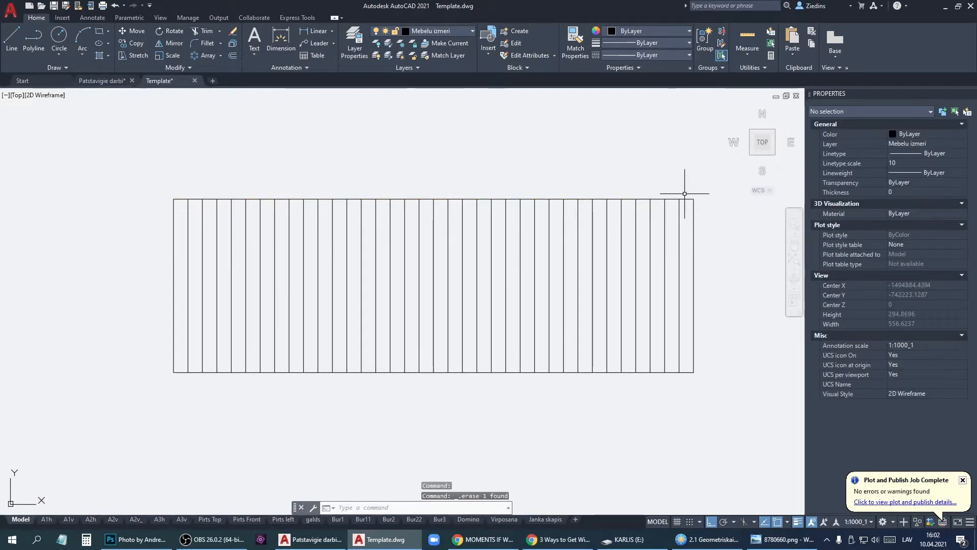
Copy the rectangle's top edge downward at distances of 10, 20, 30, 40 and 50
click(688, 198)
right_click(652, 206)
click(682, 289)
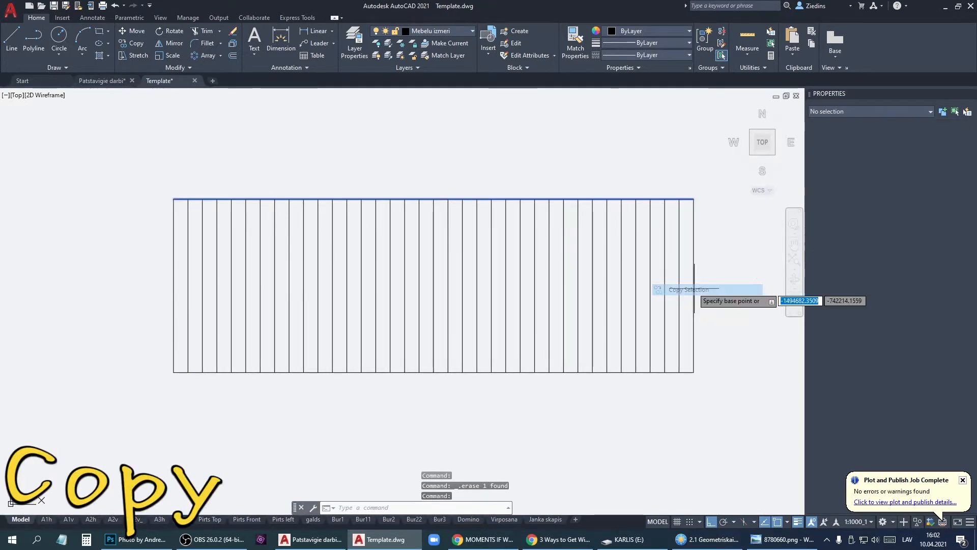
click(603, 133)
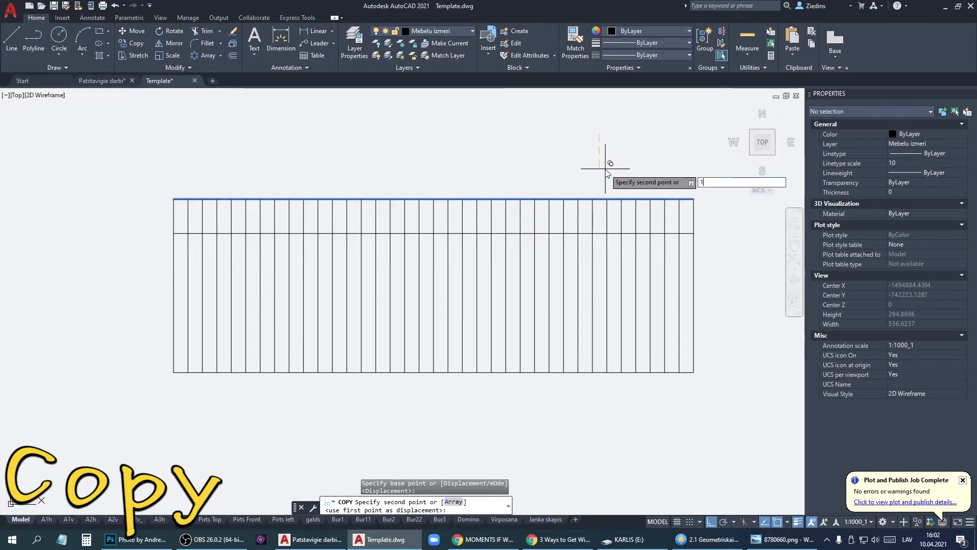
text(10)
key(Return)
text(20)
key(Return)
text(30)
key(Return)
text(40)
key(Return)
text(50)
key(Return)
key(Escape)
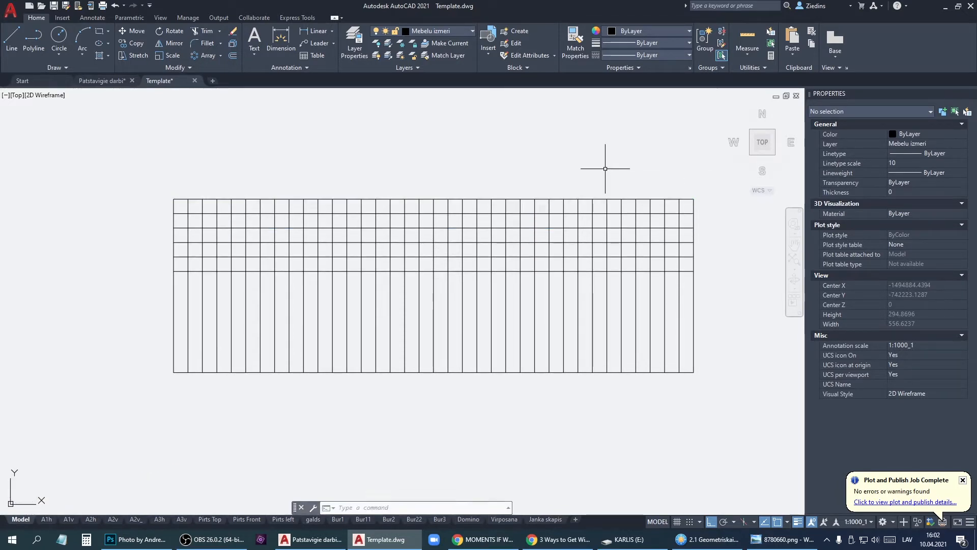
Copy the five horizontal lines downward in sets at 50-unit spacing until the rectangle is filled with grid rows
click(197, 273)
click(192, 203)
right_click(192, 222)
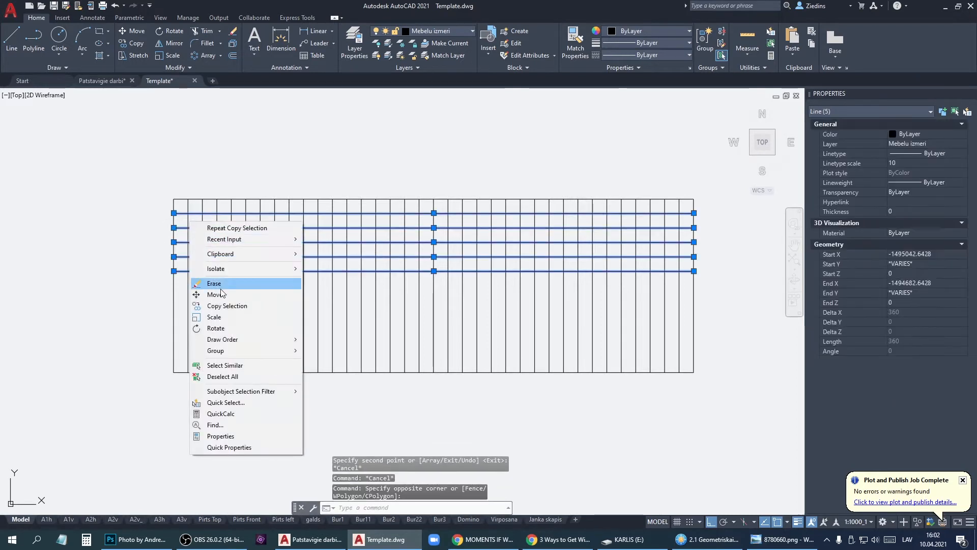
click(227, 306)
click(174, 213)
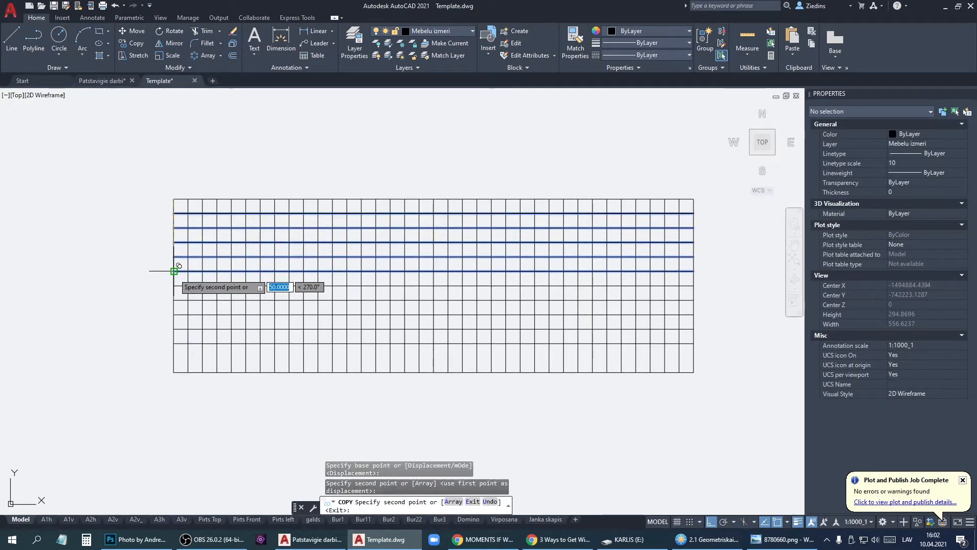
click(174, 342)
key(Escape)
Erase the duplicate bottom edge line and the surplus horizontal lines below the rectangle
click(179, 372)
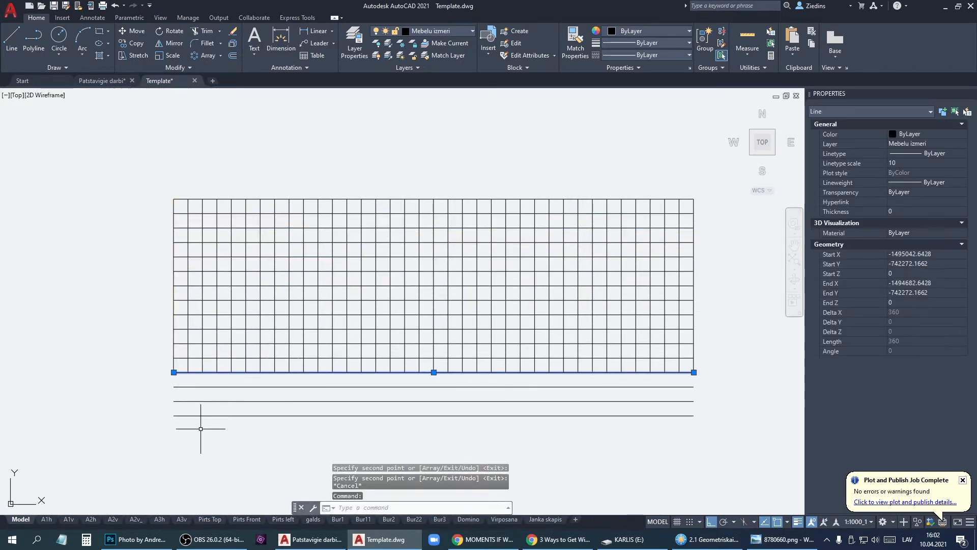
click(203, 431)
click(191, 378)
key(Delete)
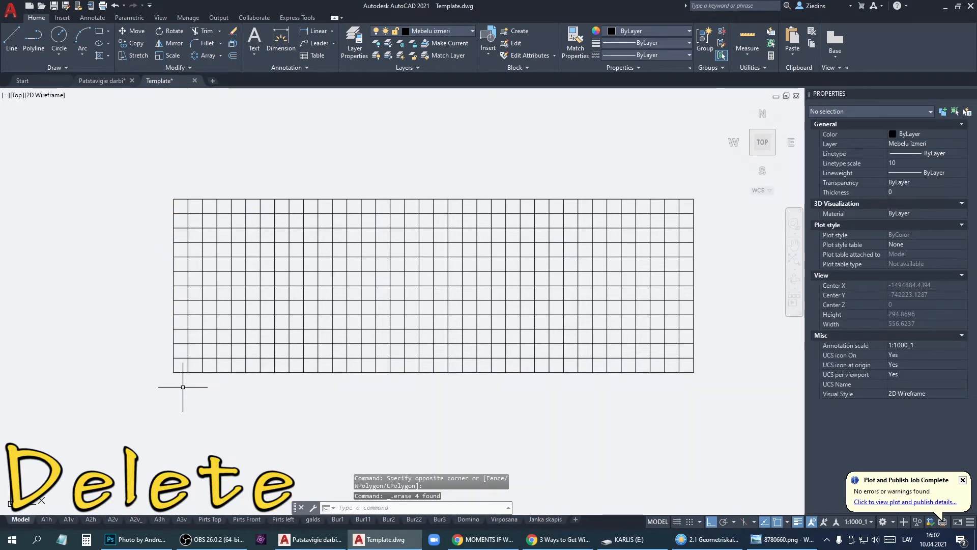
Set the colour of all inner grid lines to Color 8, leaving out the outer border
middle_drag(688, 366, 722, 398)
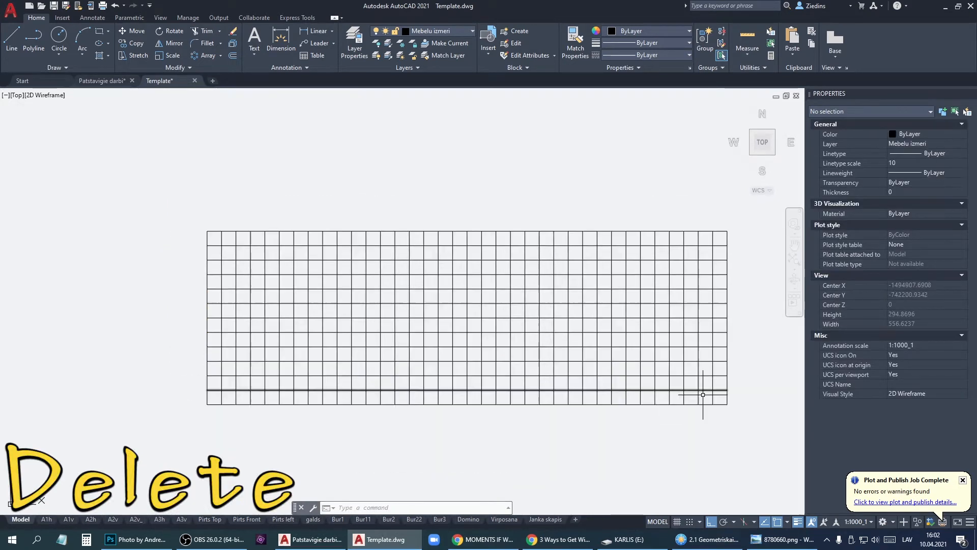
click(215, 239)
click(932, 134)
click(908, 226)
key(Escape)
key(Escape)
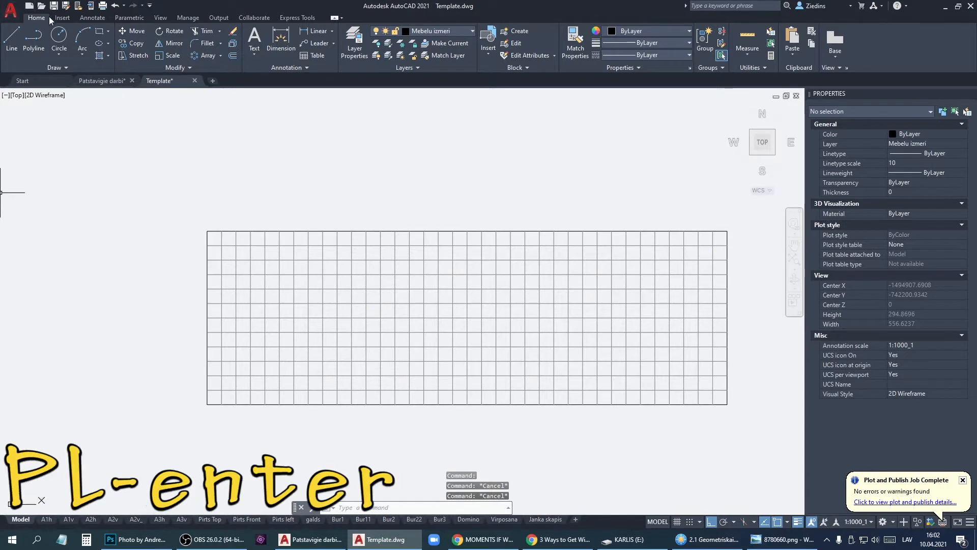
Draw a triangular polyline through the lower-left, upper-right and upper-left corners of the grid cell one cell in from the grid's upper-left corner
scroll(208, 241, up, 8)
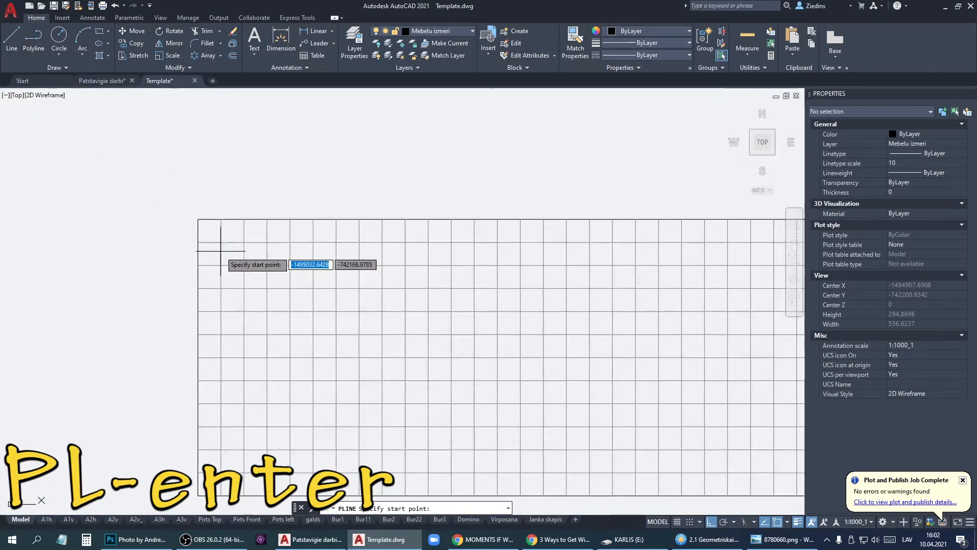
click(212, 312)
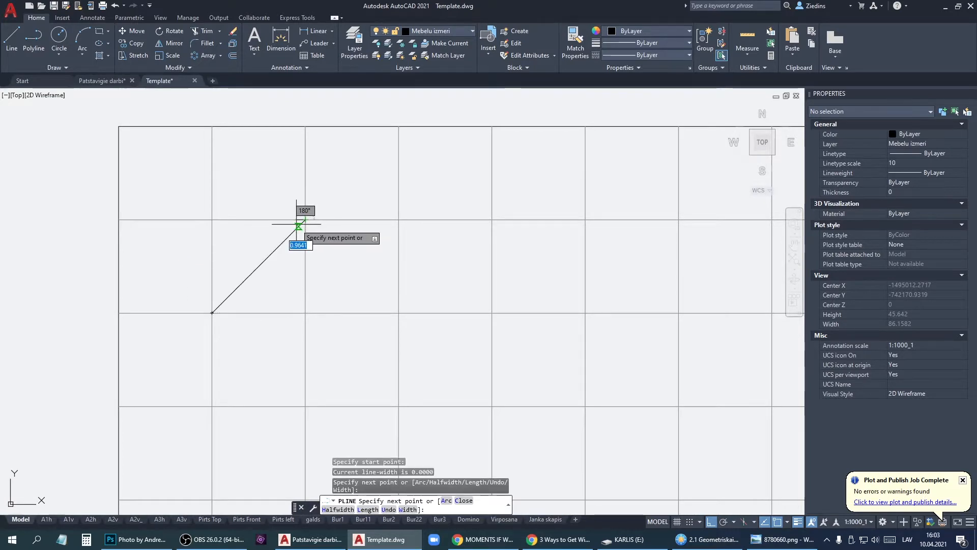
click(305, 220)
click(212, 220)
click(212, 312)
key(Escape)
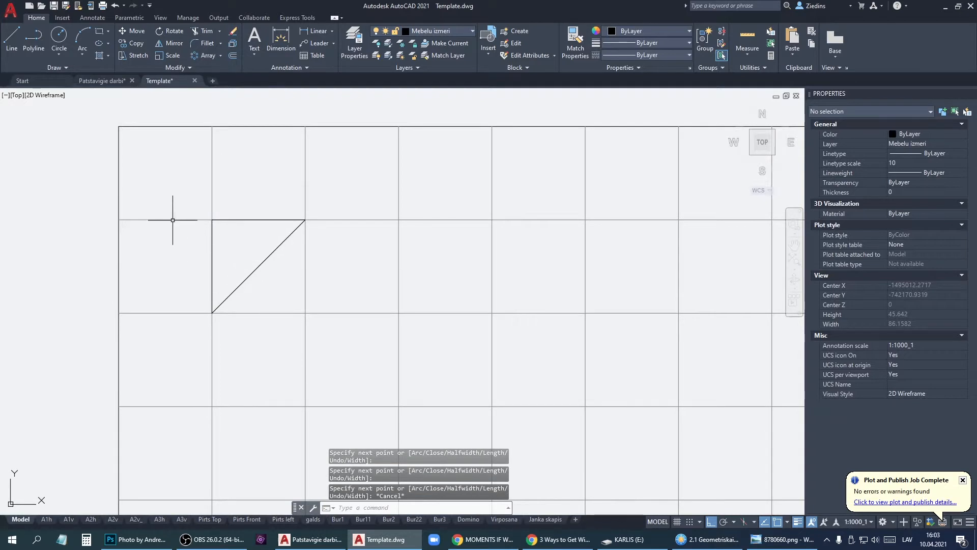
Draw a polyline from the triangle's right-angle corner to the midpoint of its diagonal side
click(34, 41)
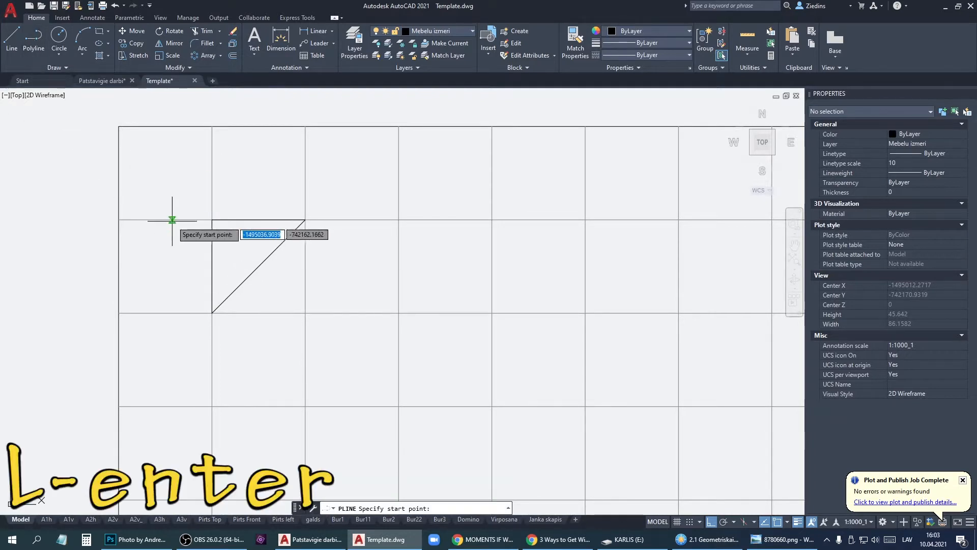
click(212, 220)
key(Return)
Draw a polyline from the triangle's upper-right corner through the midpoint of the short inner line to the lower-left corner
key(Return)
click(305, 219)
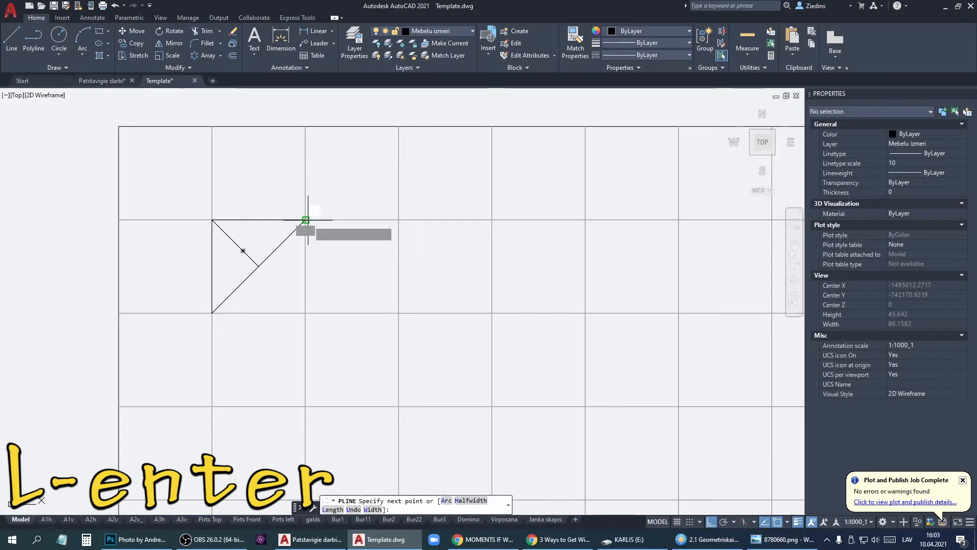
click(235, 243)
click(211, 312)
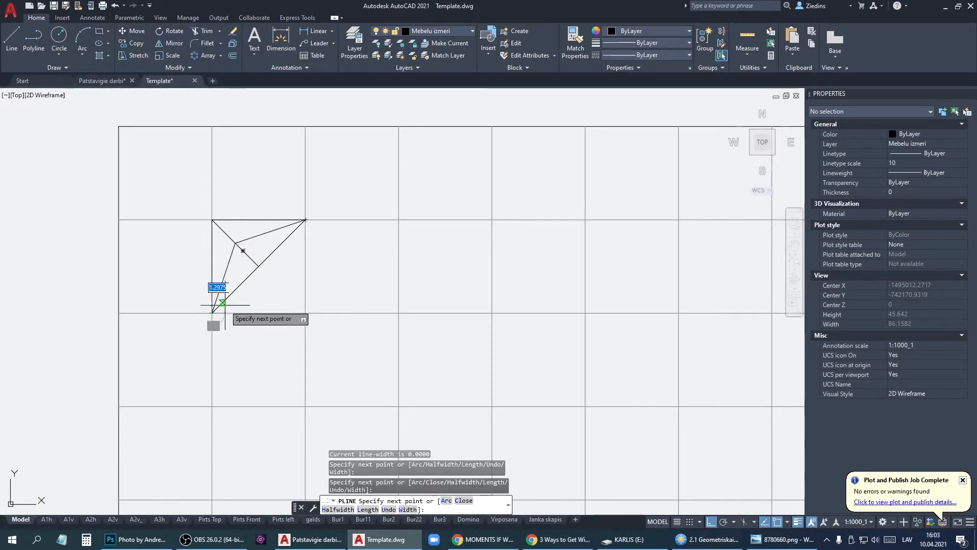
key(Escape)
Shorten the inner line from the right-angle corner by moving its far end to the junction with the bent polyline
click(248, 251)
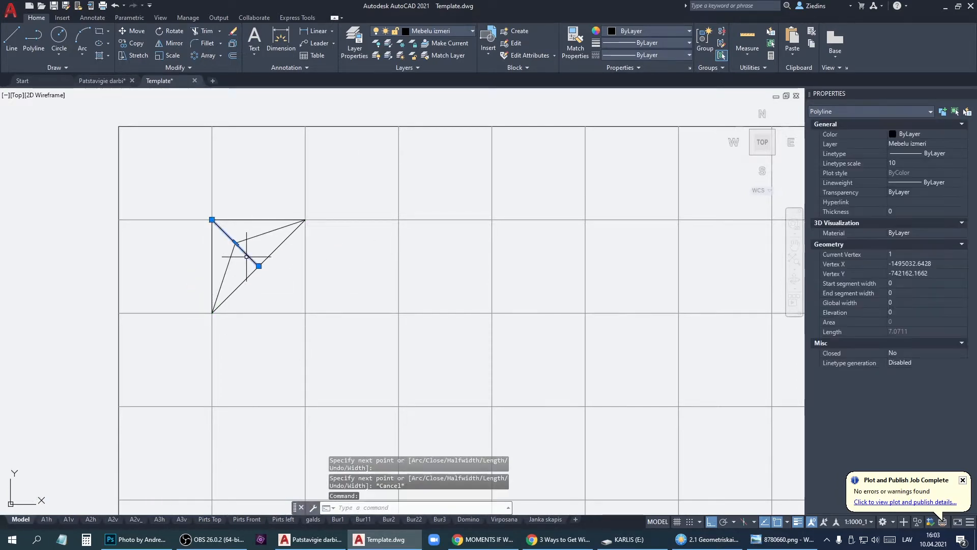
click(258, 265)
scroll(236, 243, up, 4)
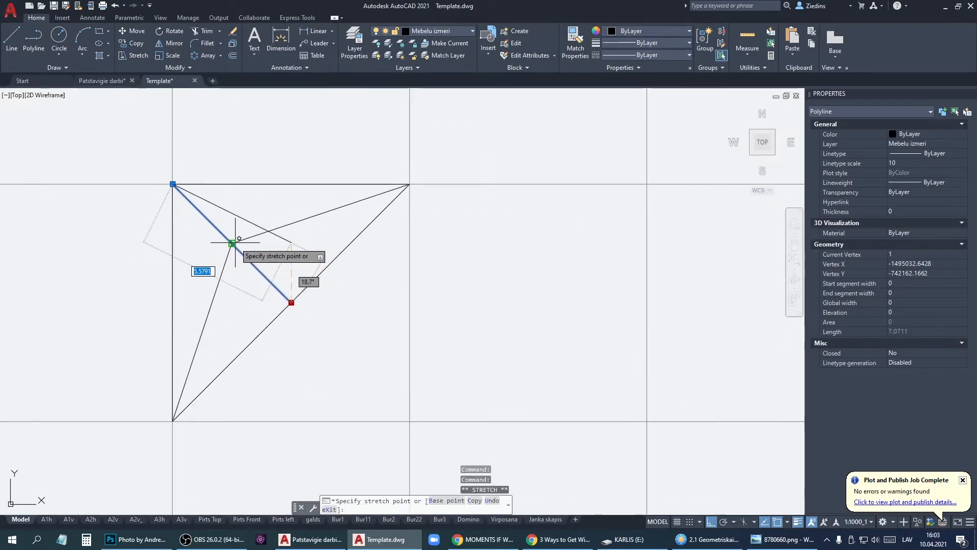
click(233, 243)
scroll(244, 271, down, 2)
key(Escape)
Set the colour of the two polylines inside the triangle to Color 8
click(260, 268)
click(232, 247)
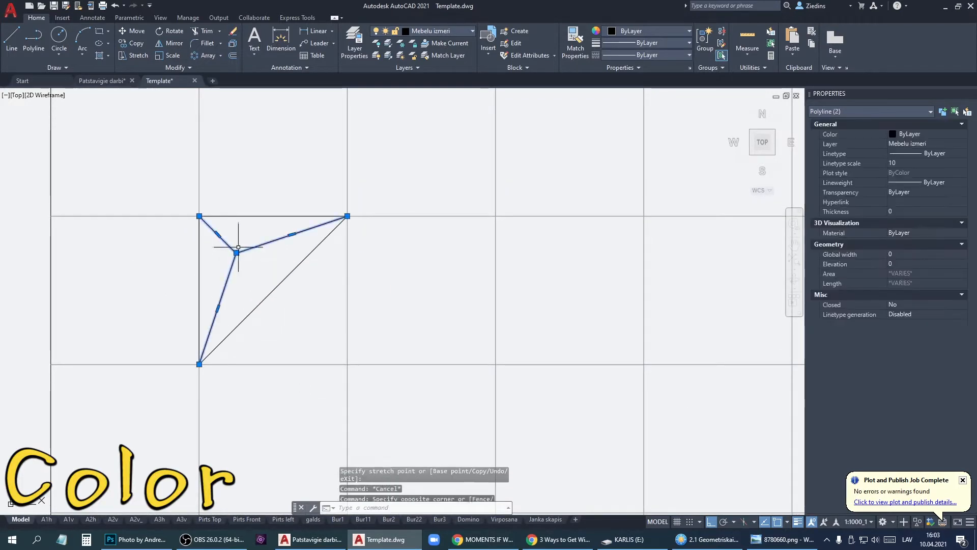
click(946, 134)
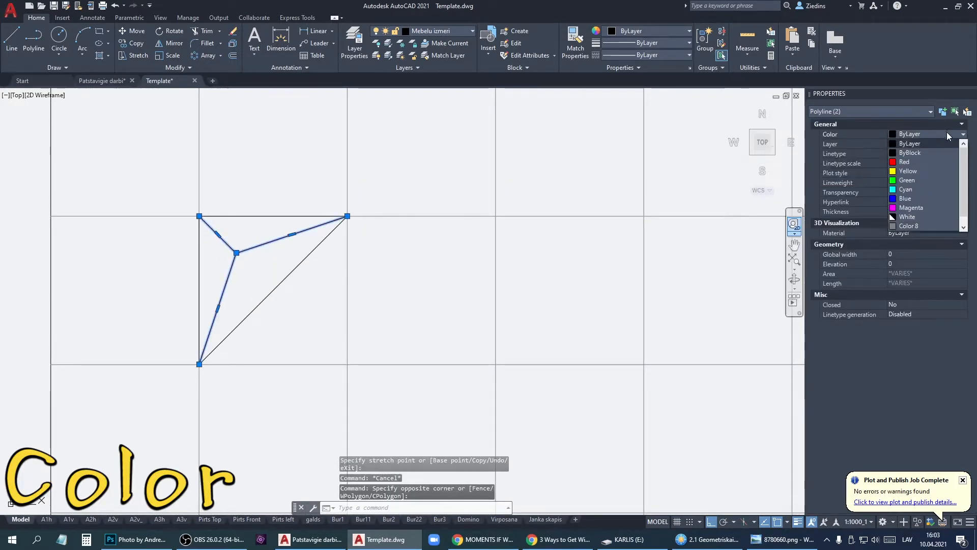
click(914, 219)
key(Escape)
key(Escape)
Define the triangle and its inner lines as block "10x10_1" with the base point at the lower-left corner
middle_drag(276, 242, 303, 213)
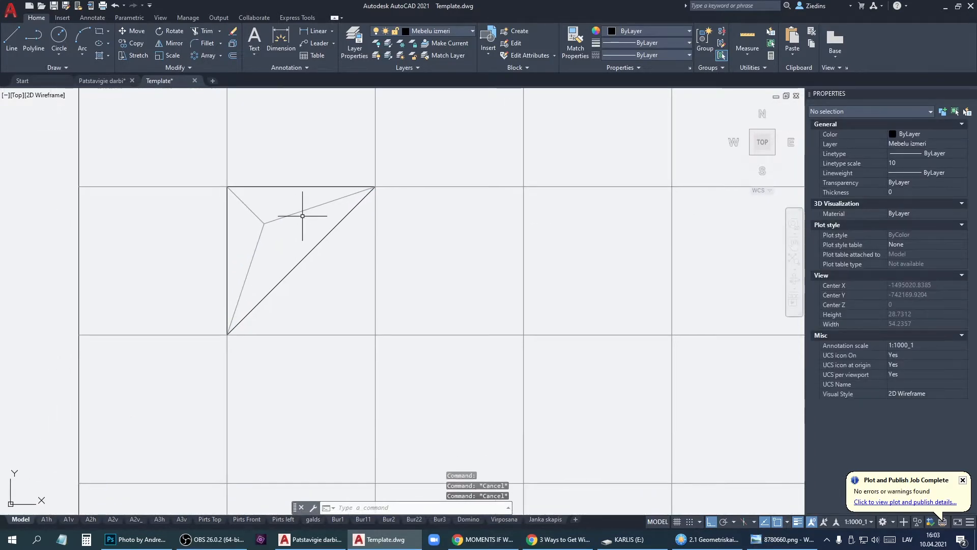
click(204, 156)
click(412, 350)
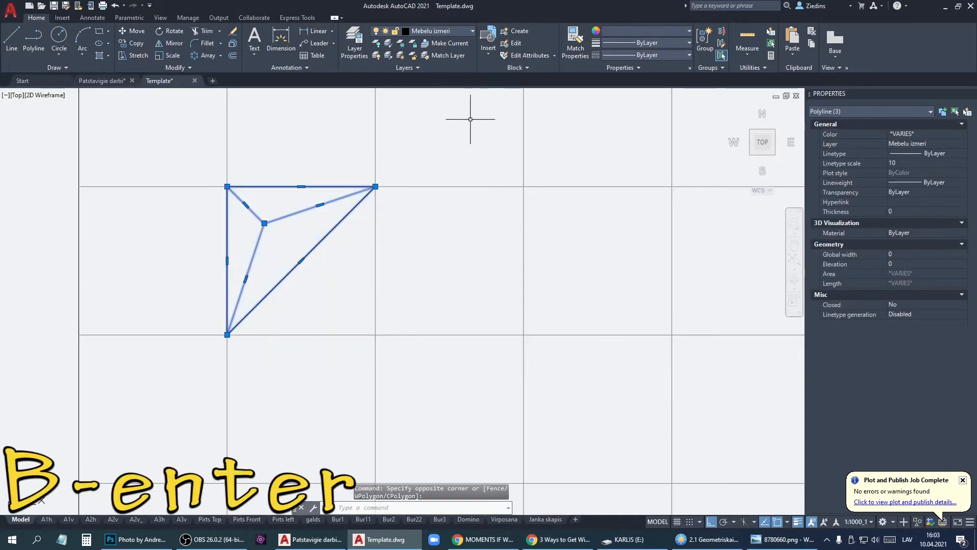
click(527, 32)
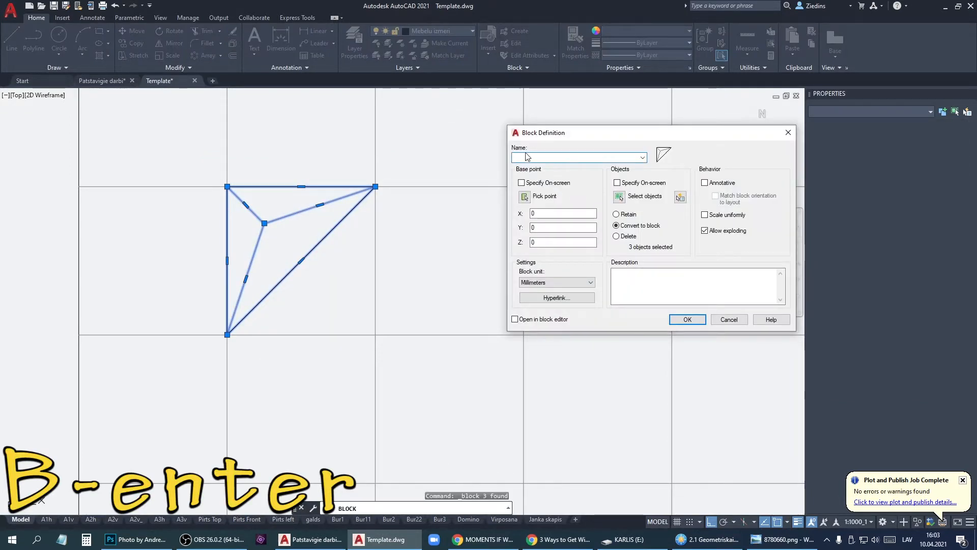
text(10x10_1)
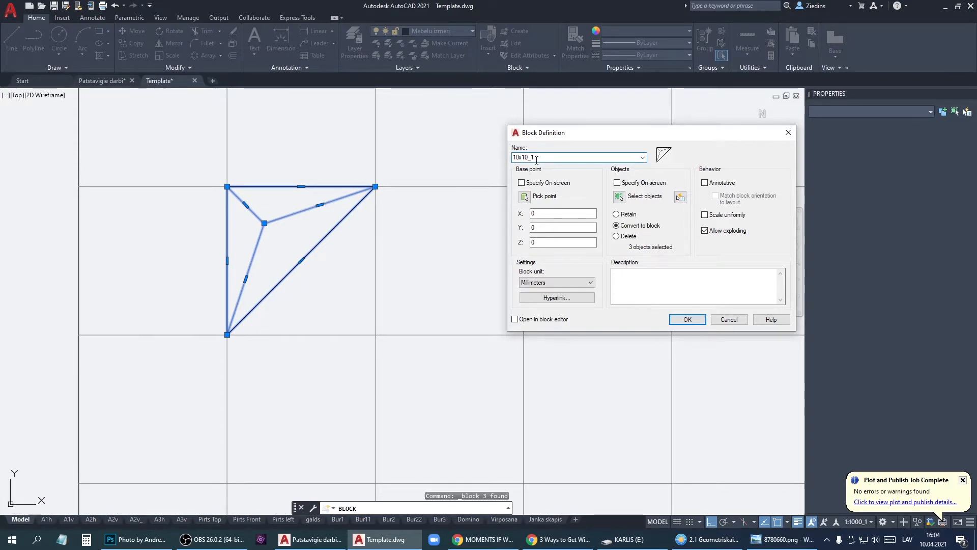
click(525, 196)
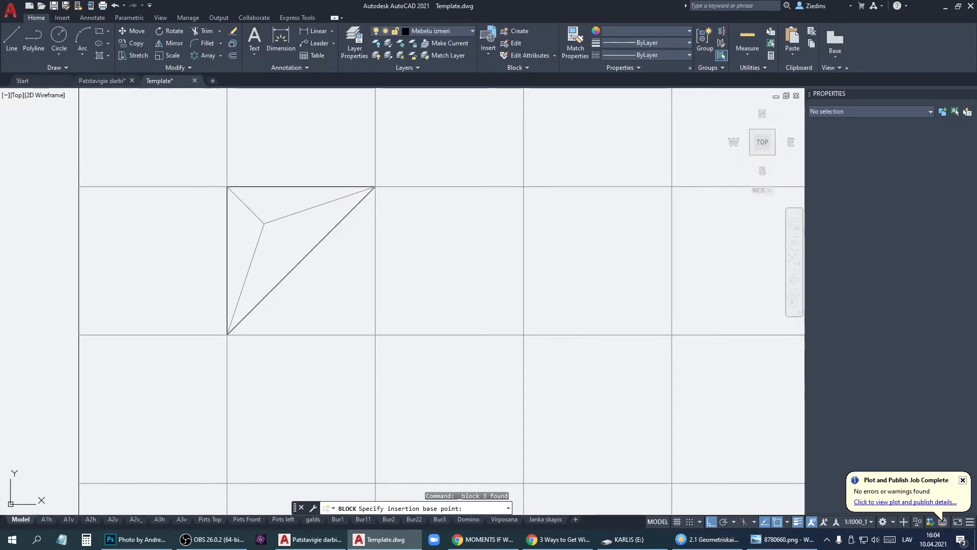
click(228, 334)
click(687, 320)
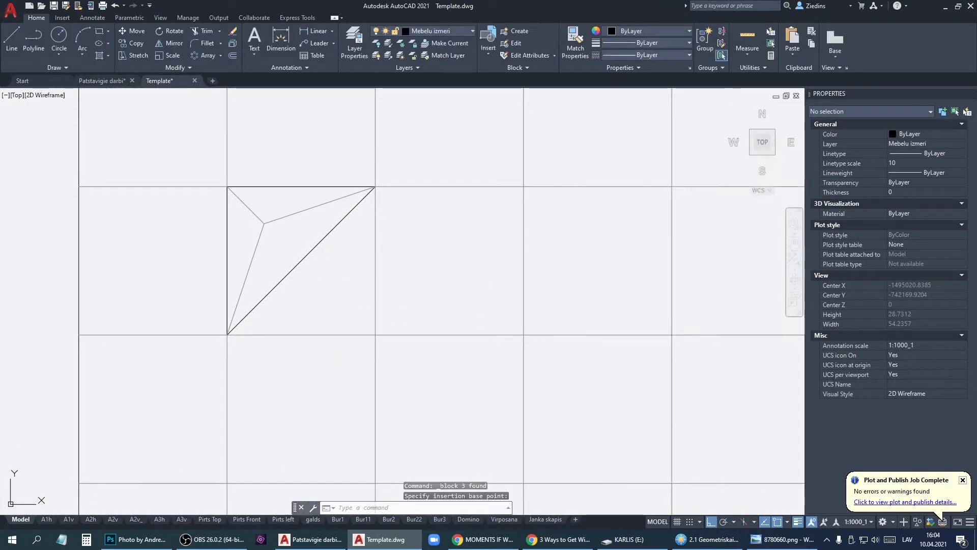
Copy the triangle block from its lower-left corner into the four grid cells directly below it
click(311, 262)
click(299, 255)
right_click(310, 220)
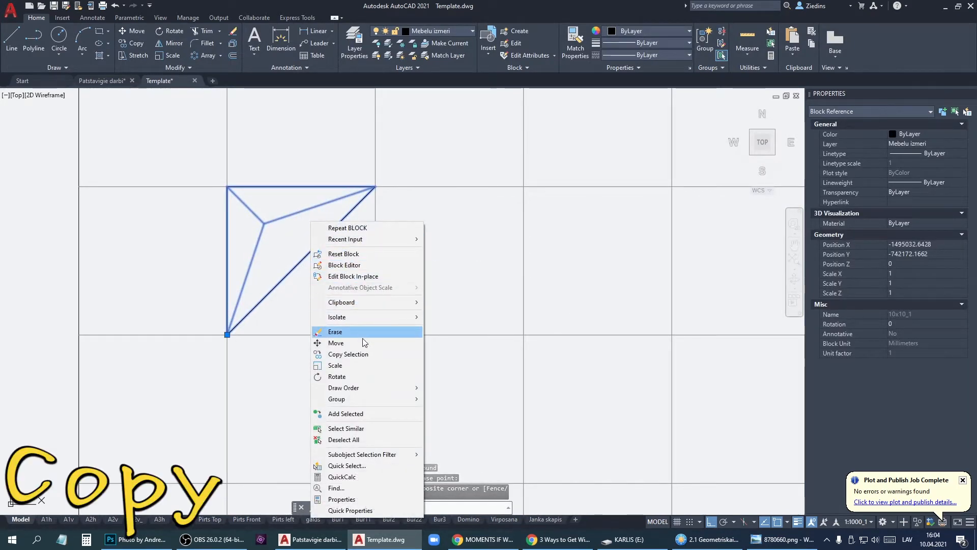
click(364, 355)
click(227, 335)
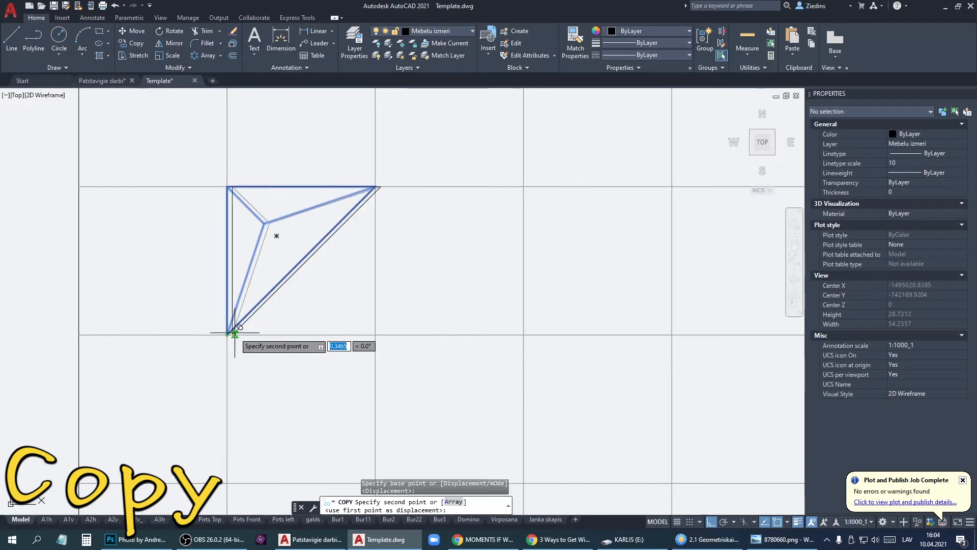
scroll(285, 265, down, 4)
click(259, 354)
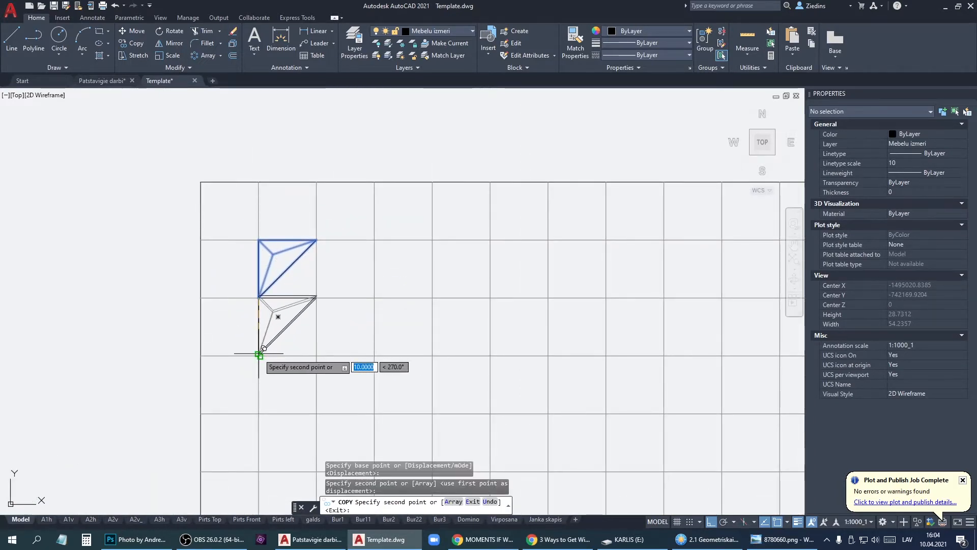
middle_drag(258, 355, 311, 234)
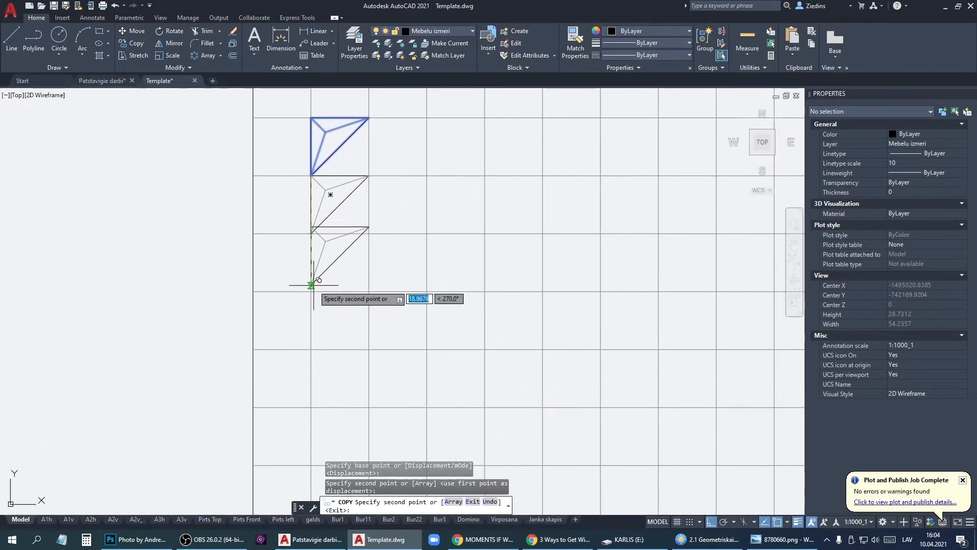
click(312, 291)
click(311, 349)
click(311, 407)
scroll(345, 362, down, 4)
key(Escape)
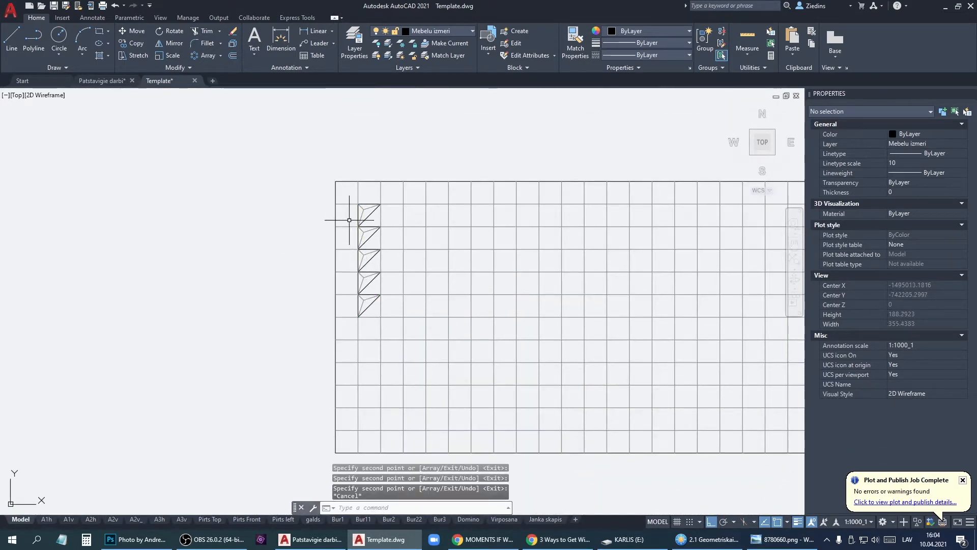
Copy the five triangles 50 units down and into both halves of the adjacent column, and erase that column's lowest triangle
click(346, 195)
click(400, 314)
right_click(400, 325)
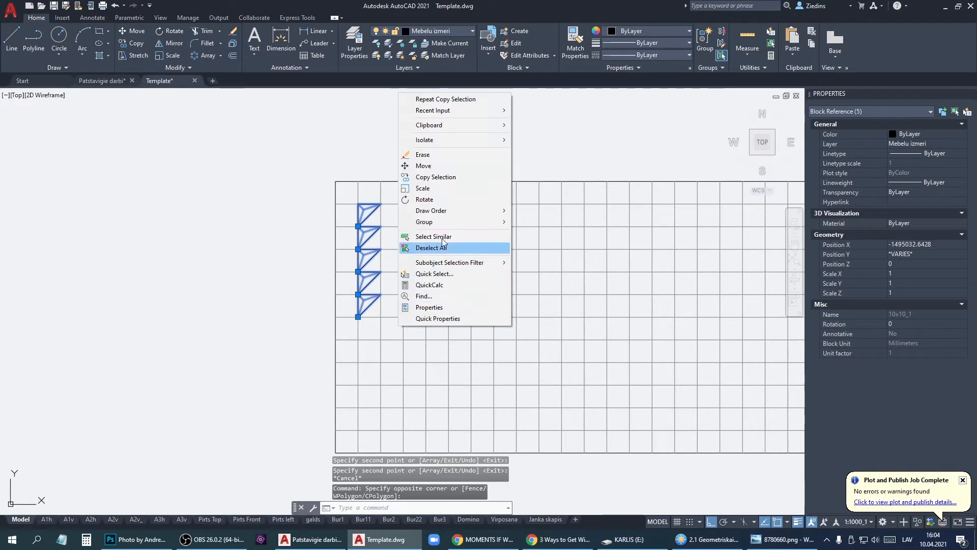
click(456, 176)
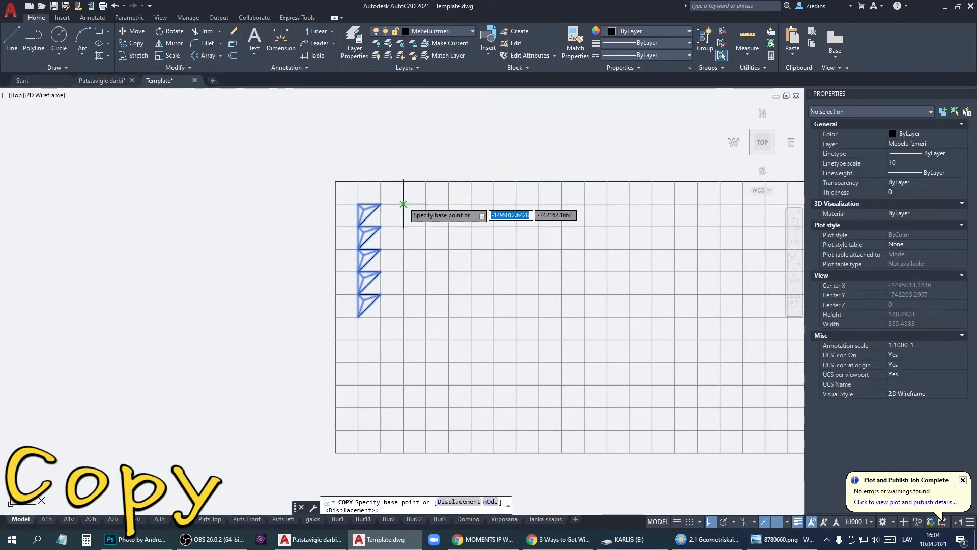
click(403, 203)
click(403, 317)
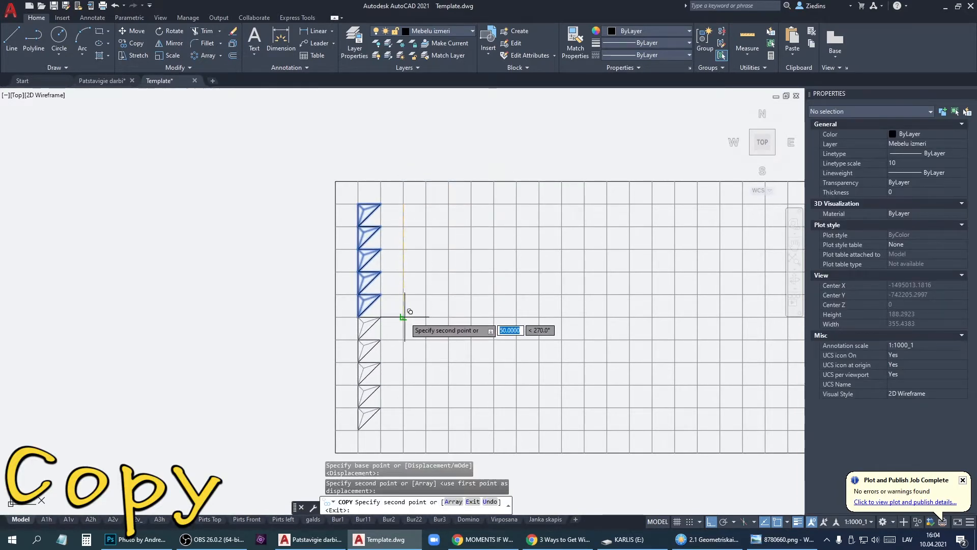
click(426, 204)
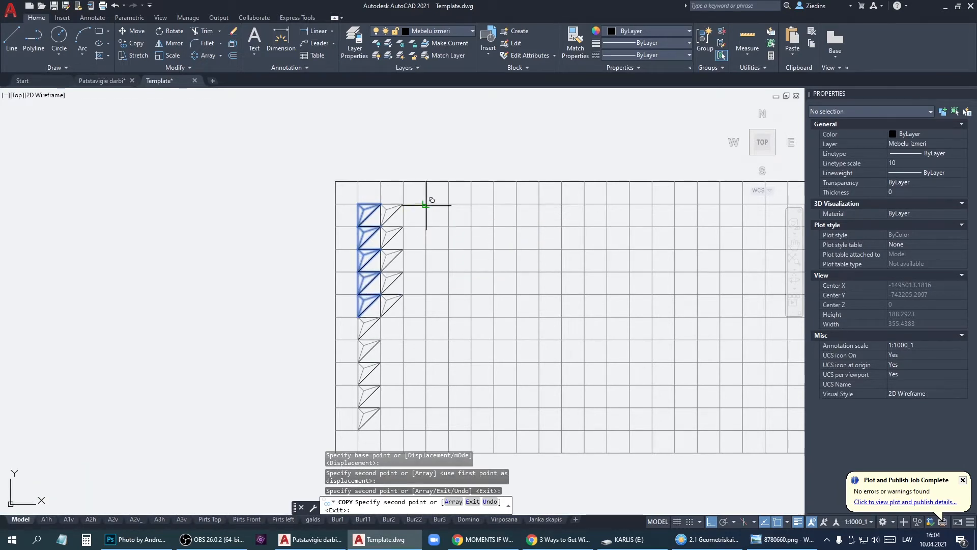
click(426, 317)
key(Escape)
click(390, 416)
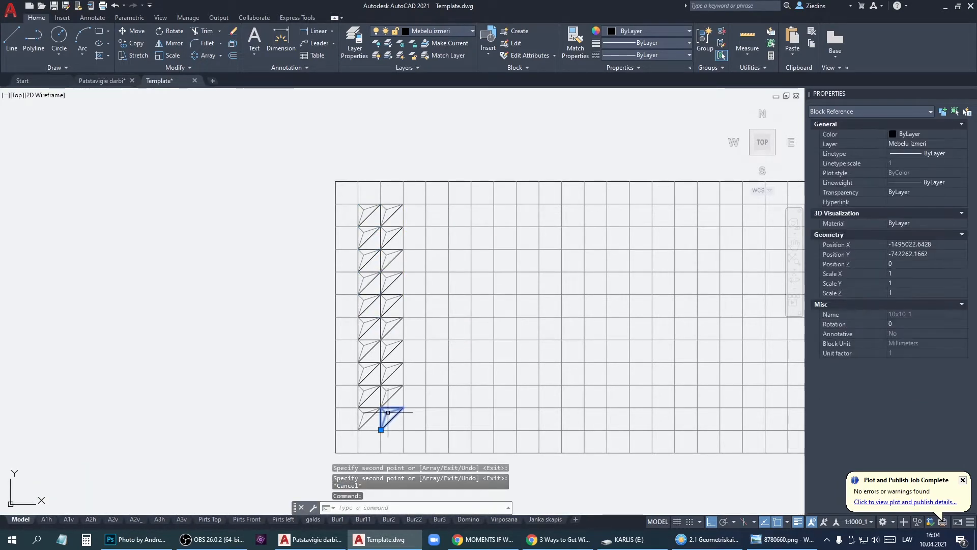
key(Delete)
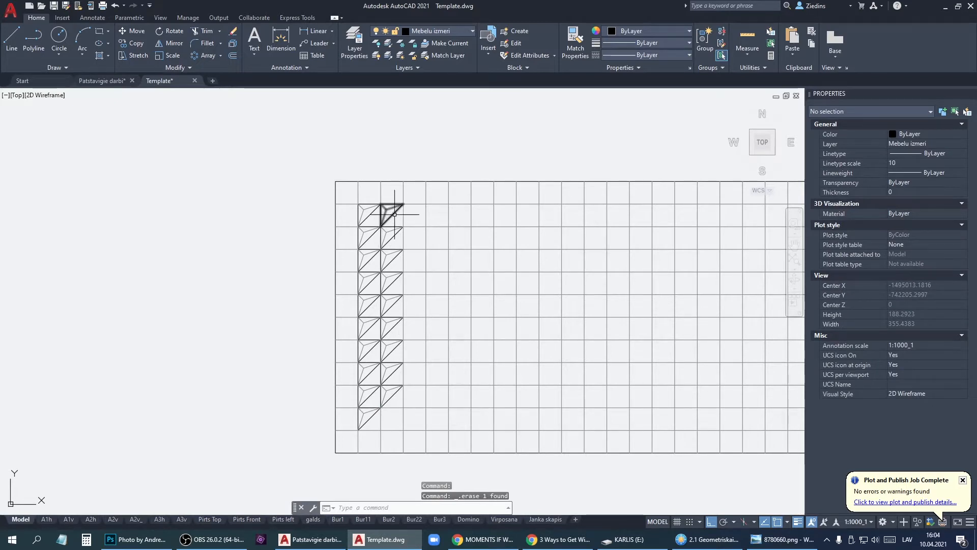
Copy the upper eight triangles of the second column one cell over into the third column
scroll(395, 213, up, 2)
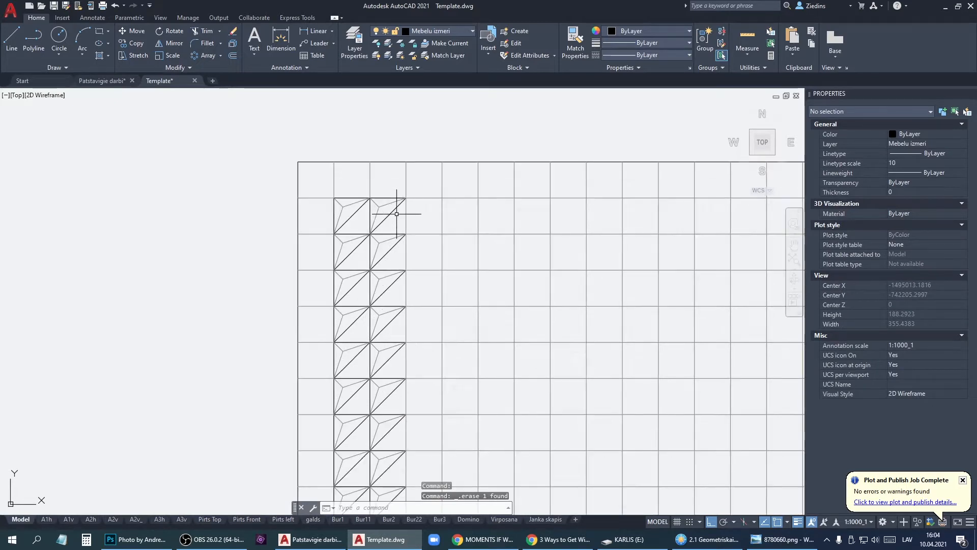
scroll(370, 187, down, 2)
click(368, 182)
click(408, 376)
right_click(407, 352)
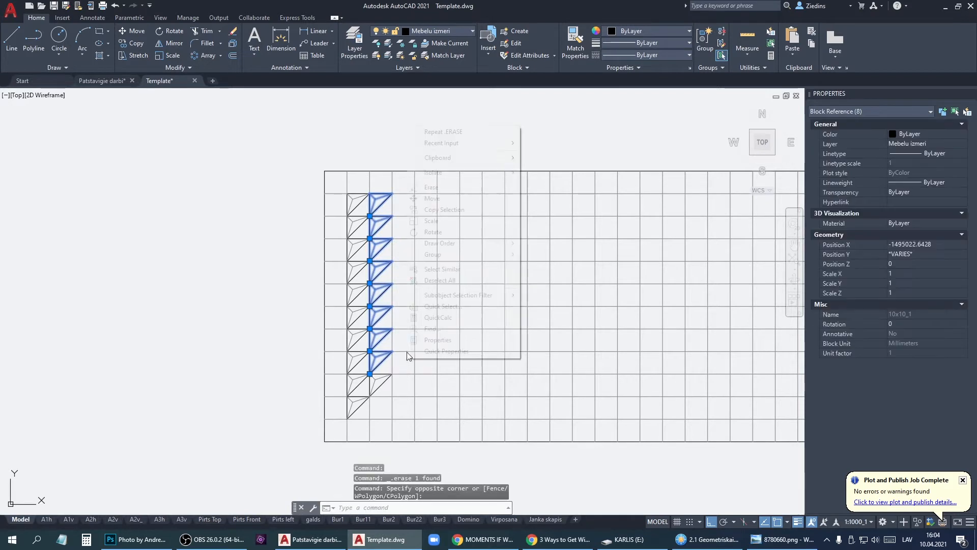
click(450, 210)
click(392, 193)
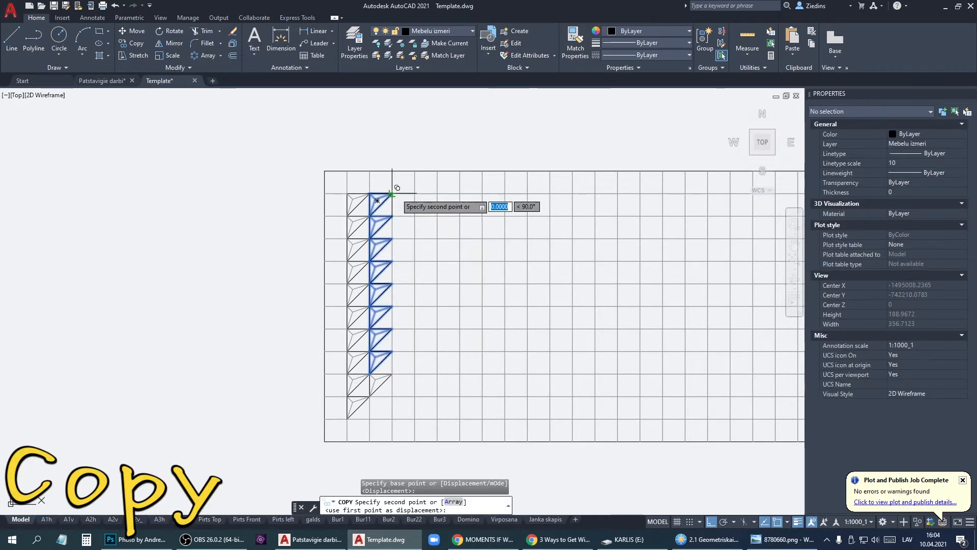
click(414, 193)
key(Escape)
Mirror the third column's uppermost triangle across its diagonal edge, keeping the source block
click(405, 205)
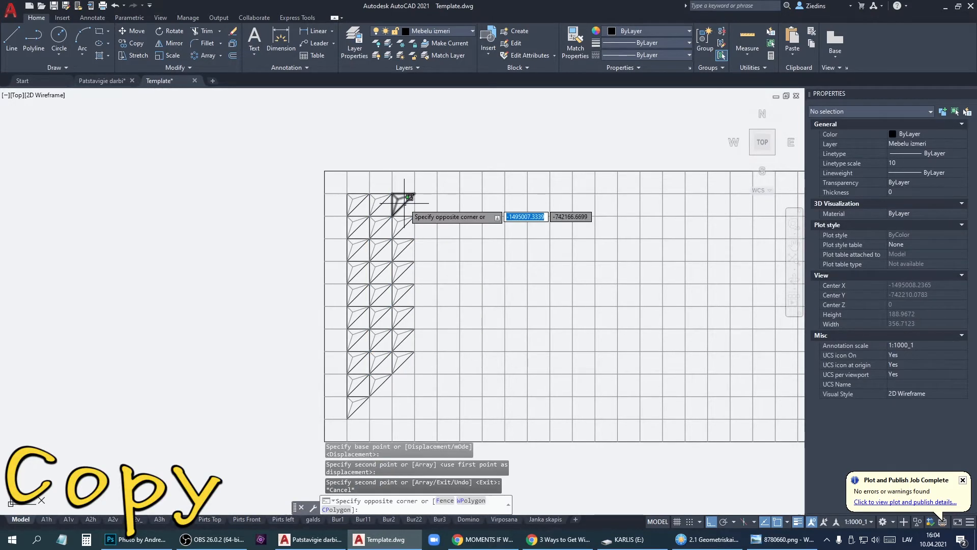
click(397, 211)
click(174, 44)
scroll(388, 189, up, 4)
click(413, 245)
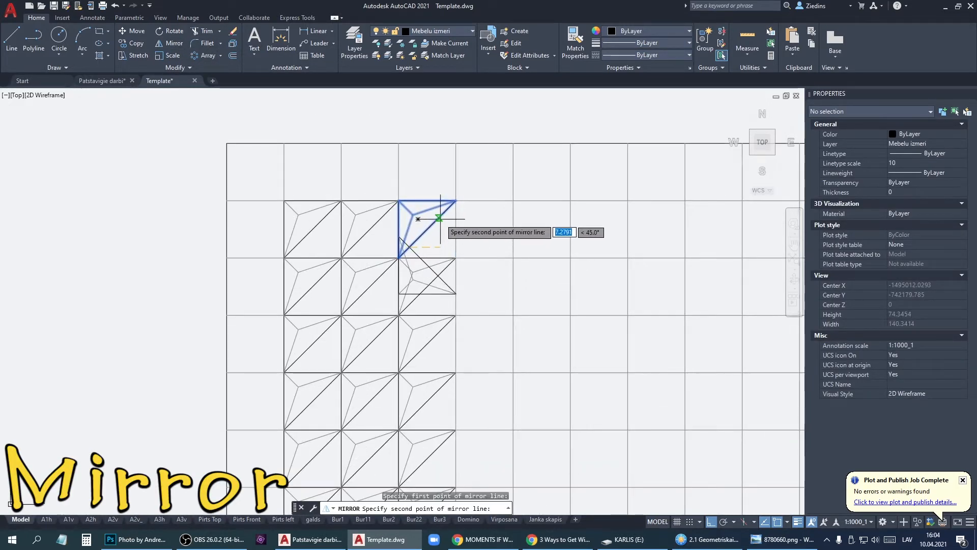
click(441, 219)
key(Return)
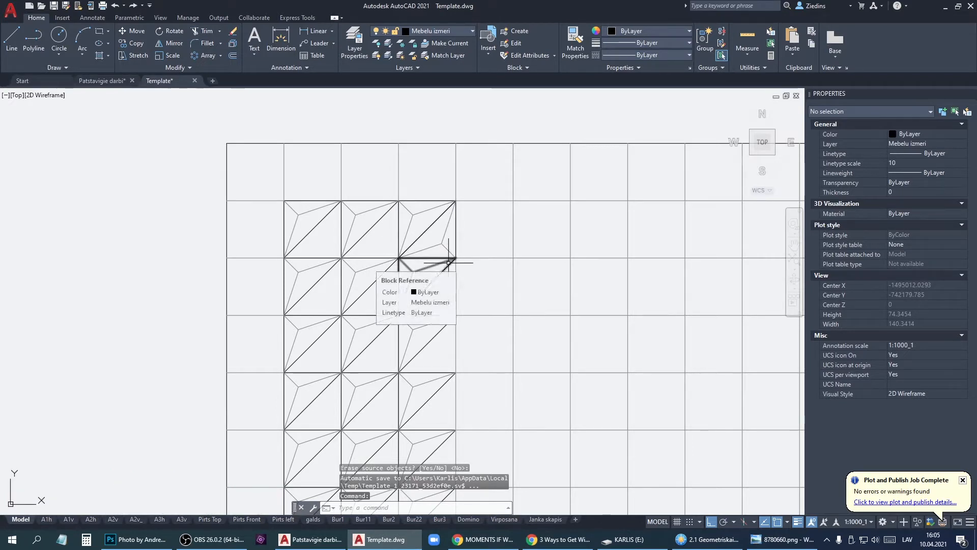
key(Escape)
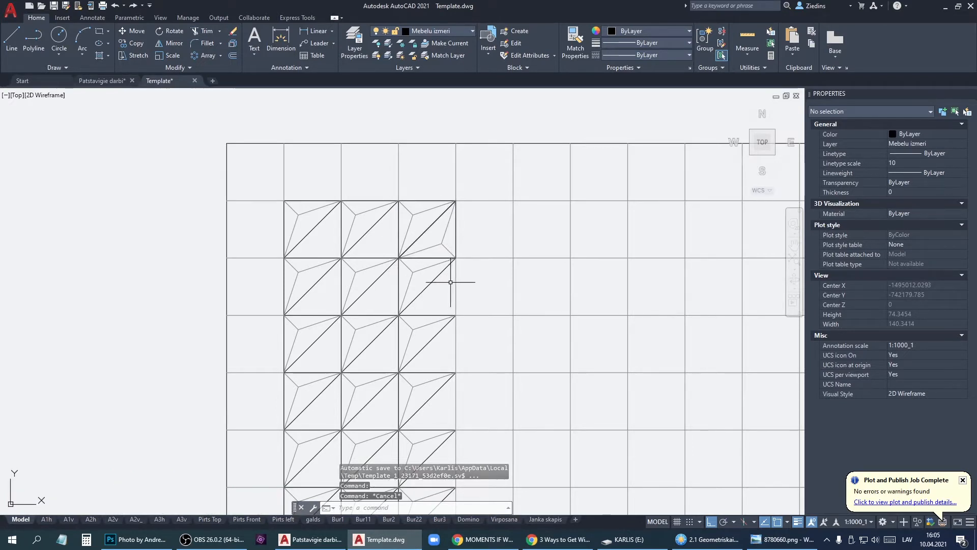
Copy the mirrored triangle into each of the six cells below it in the third column
click(443, 244)
right_click(426, 245)
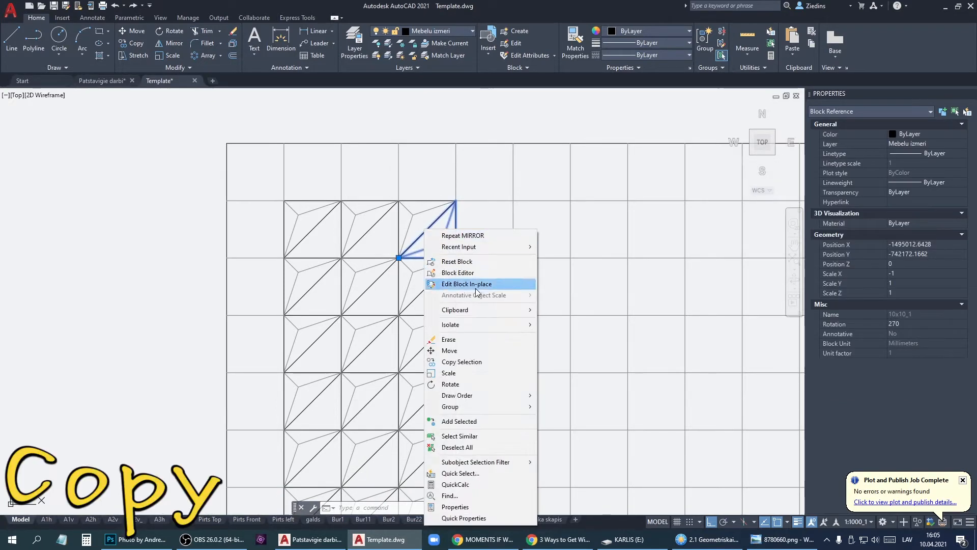
click(473, 362)
click(513, 201)
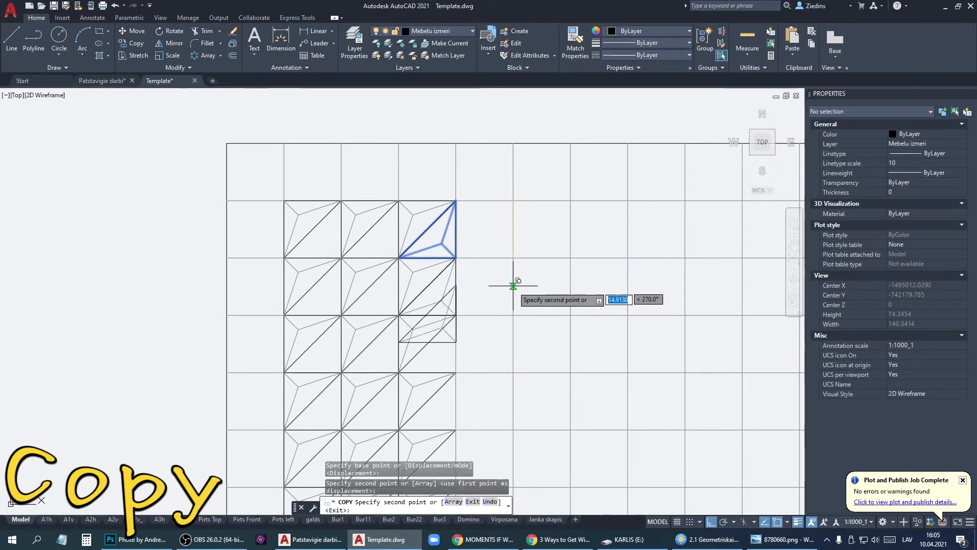
click(513, 316)
click(513, 373)
click(518, 428)
middle_drag(518, 427, 484, 194)
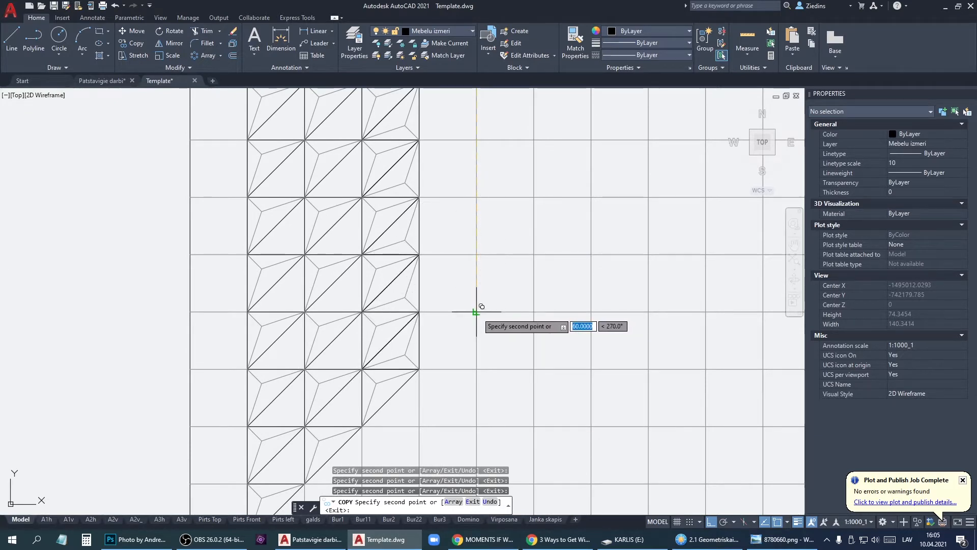
scroll(476, 312, down, 4)
key(Escape)
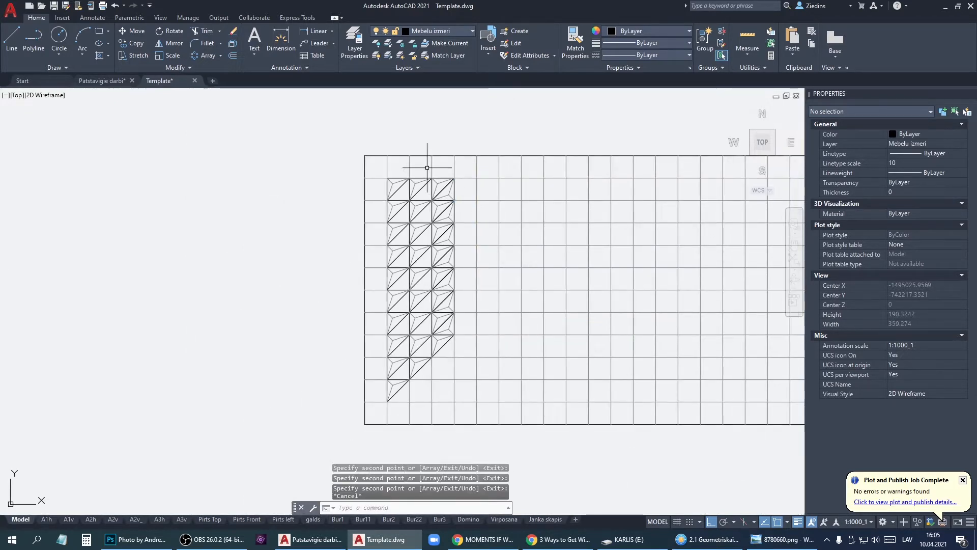
Copy the third column's seven filled squares into the fourth column and erase the lowest mirrored triangle there
click(427, 168)
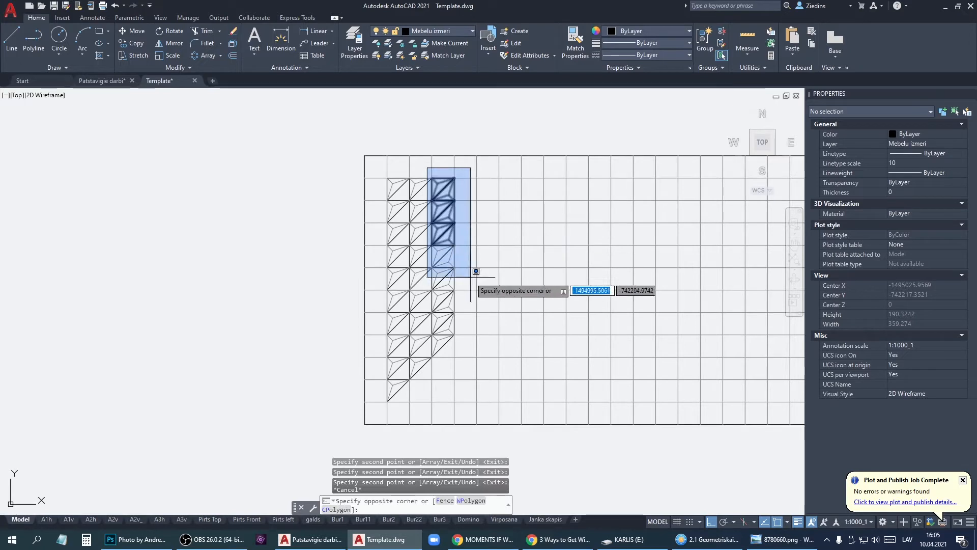
click(474, 343)
right_click(473, 319)
click(509, 170)
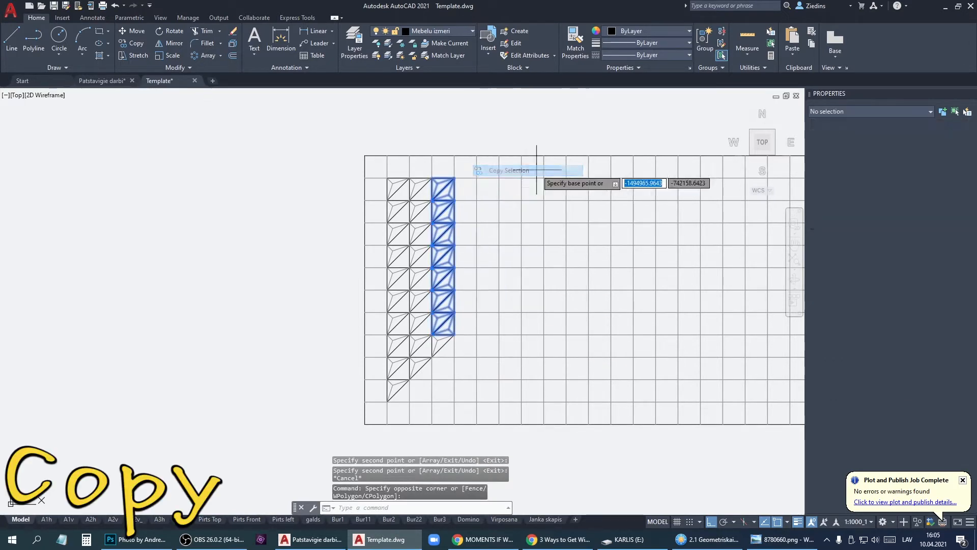
click(477, 178)
key(Escape)
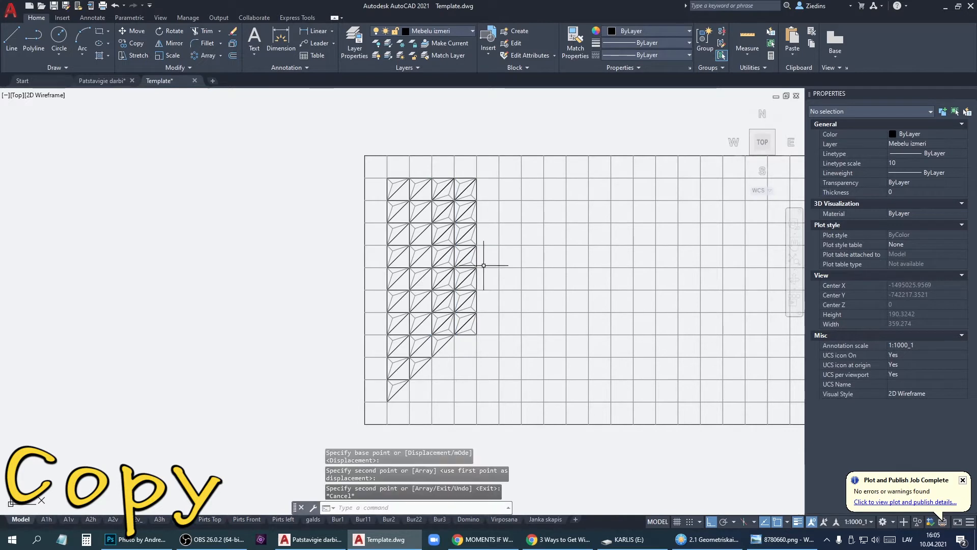
click(465, 326)
key(Delete)
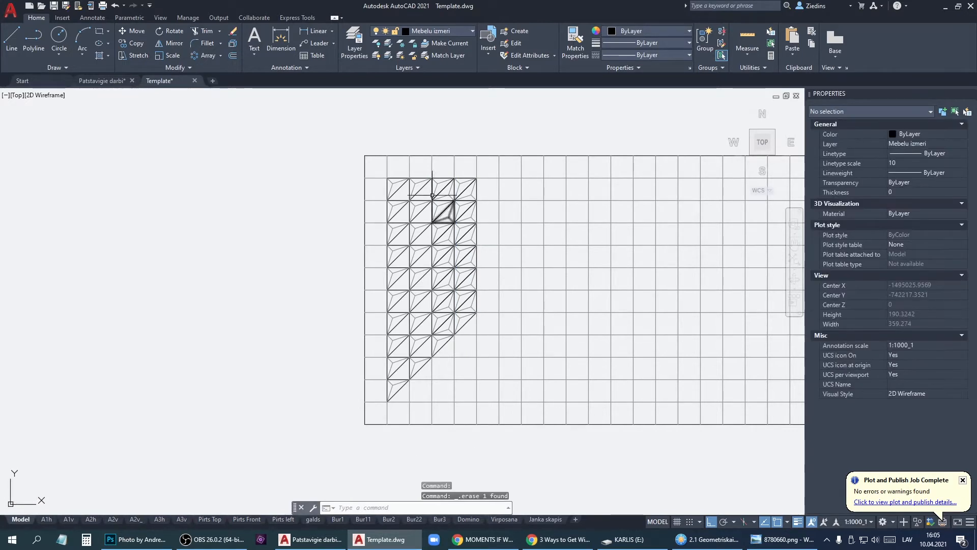
Copy all blocks below the second row twice up along the slanted edge, each copy four cells across and four up
click(375, 217)
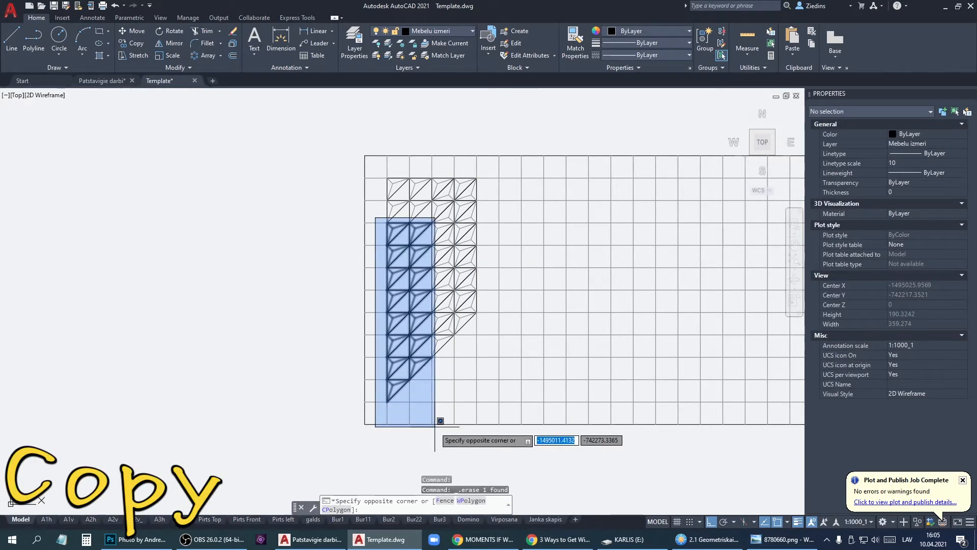
click(481, 421)
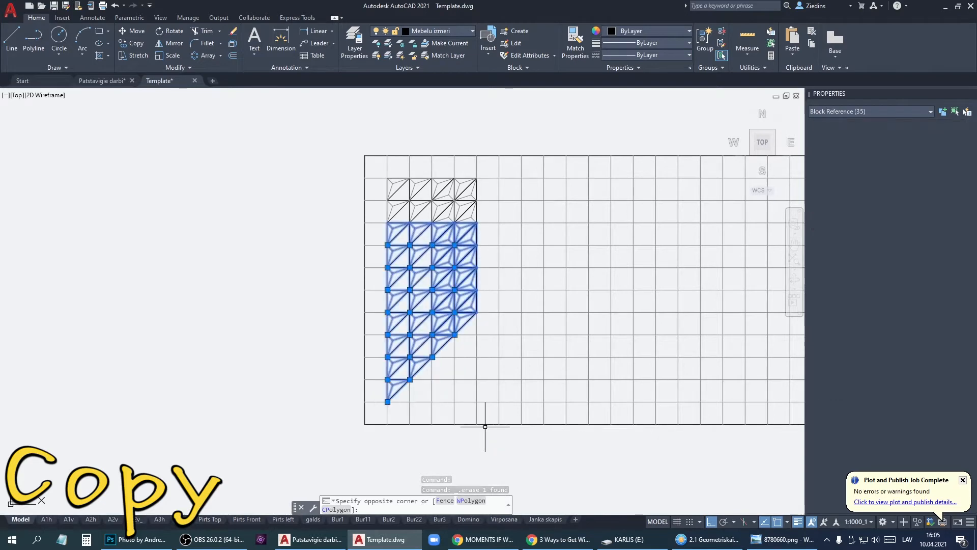
right_click(471, 311)
click(508, 163)
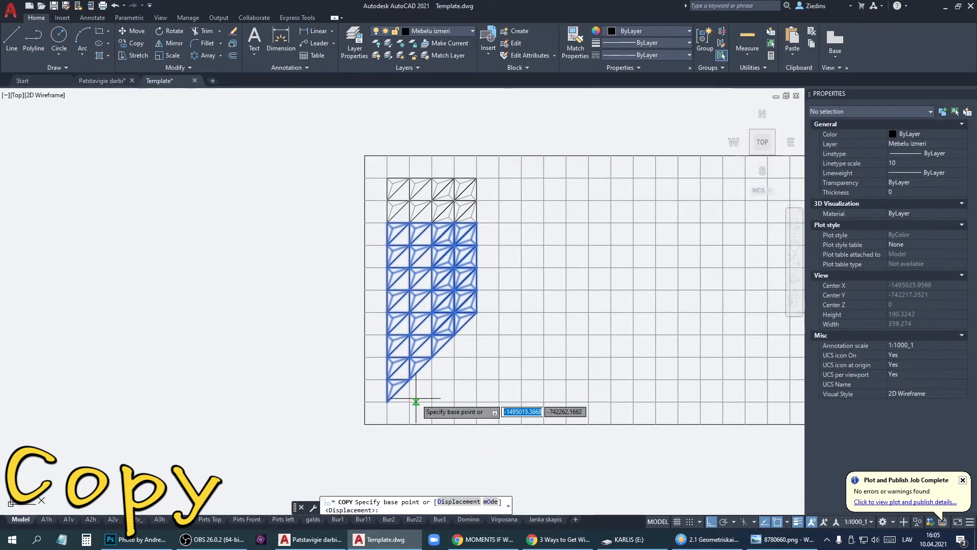
click(388, 401)
click(477, 312)
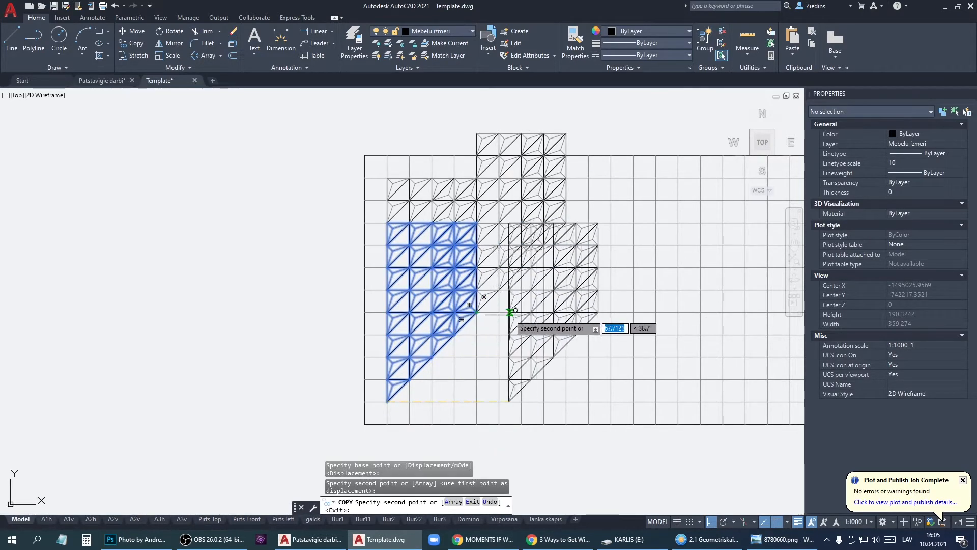
click(567, 222)
key(Escape)
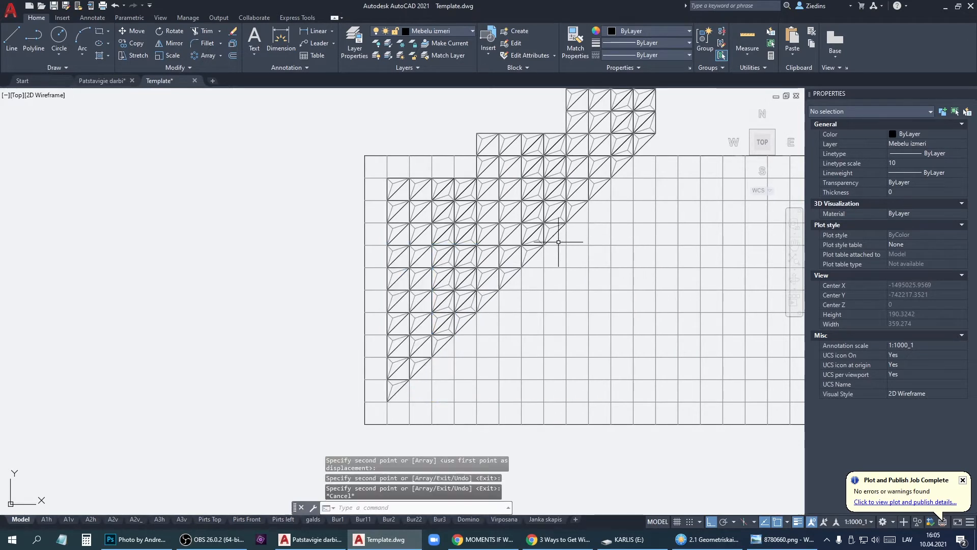
Delete the copied blocks that extend above the top row of the triangular pattern
middle_drag(535, 264, 471, 346)
click(406, 104)
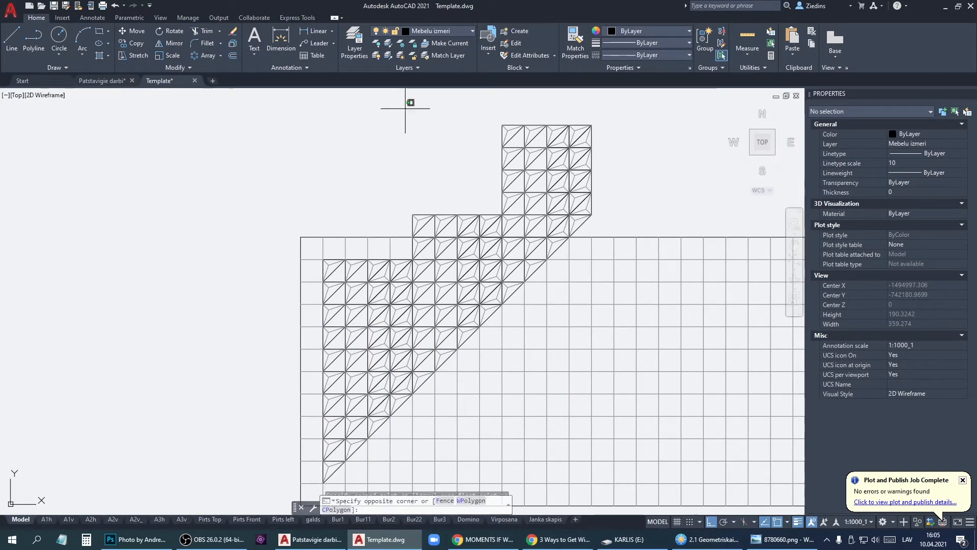
click(649, 262)
key(Delete)
middle_drag(529, 322, 533, 276)
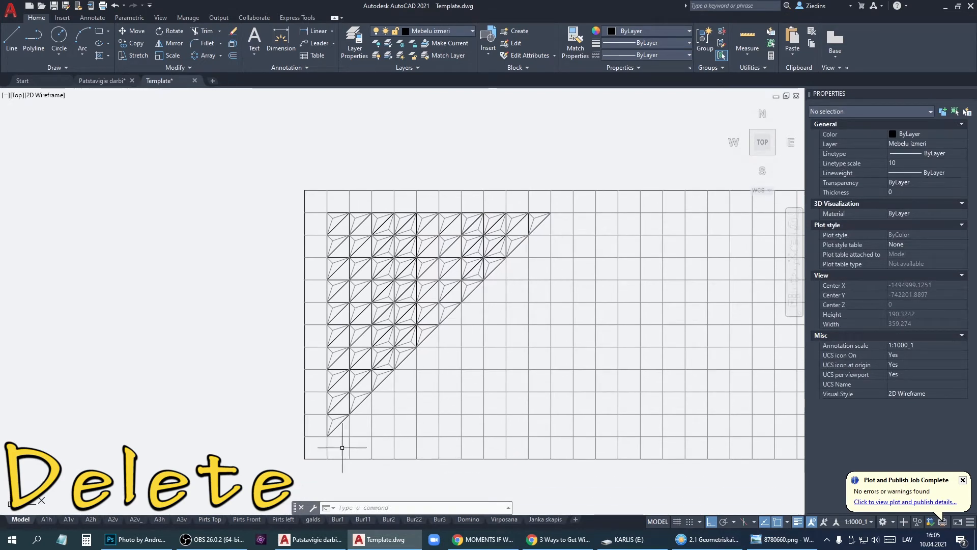
Copy one triangle block from the third column two cells across and two cells down, outside the pattern's slanted edge
scroll(537, 403, up, 2)
click(283, 294)
right_click(283, 294)
click(346, 366)
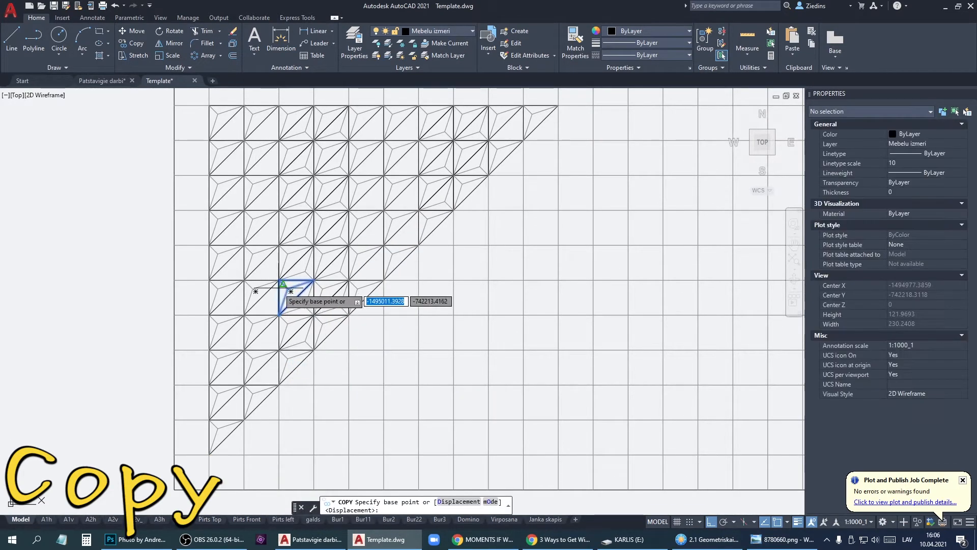
click(280, 280)
click(349, 349)
key(Escape)
Explode the separate triangle block copied outside the pattern
scroll(369, 371, up, 3)
click(370, 380)
click(234, 44)
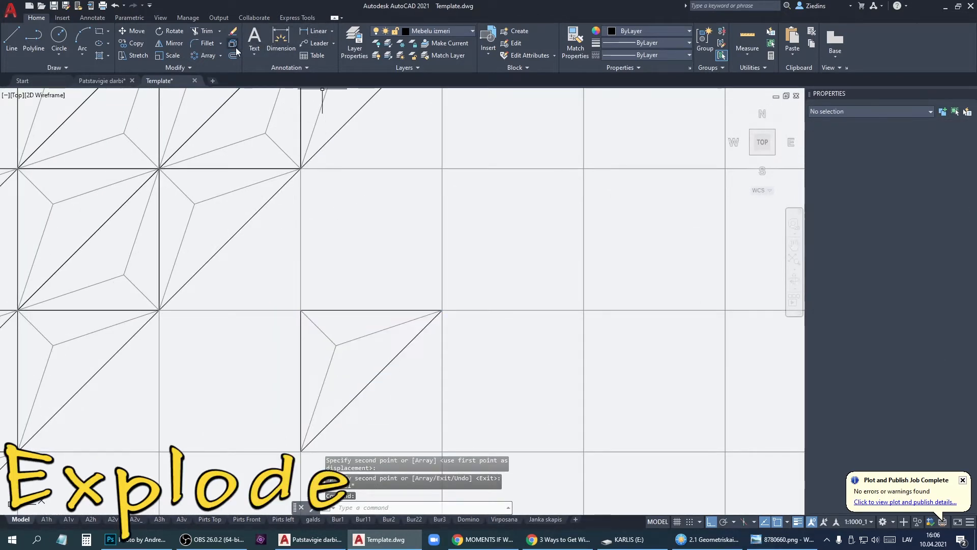
Stretch the exploded triangle's lower corner to the midpoint of its slanted side and delete its grey inner polyline
click(346, 410)
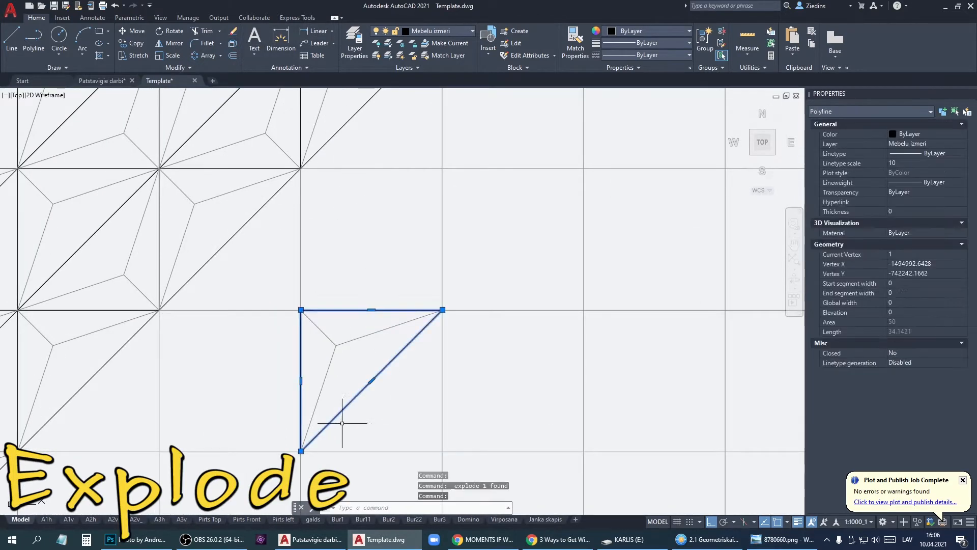
click(301, 451)
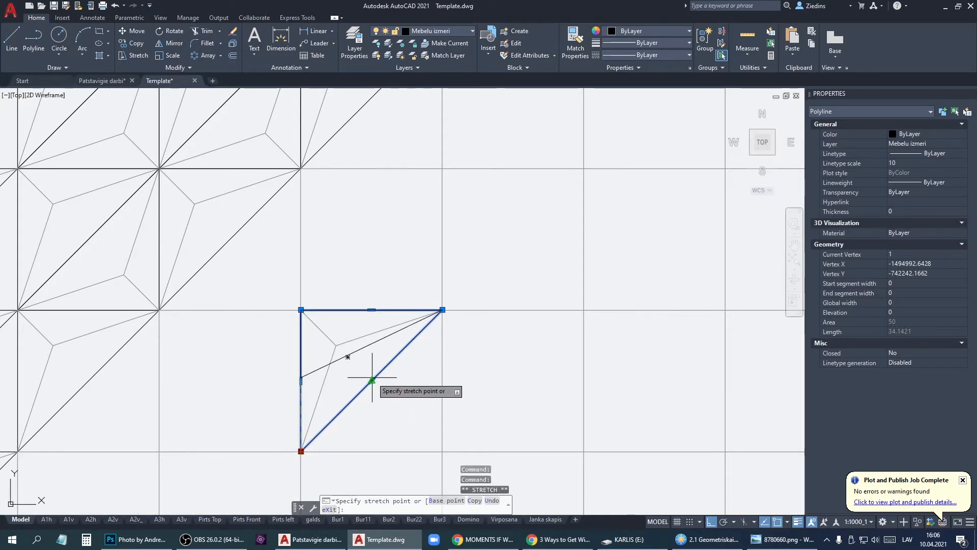
key(Escape)
click(372, 335)
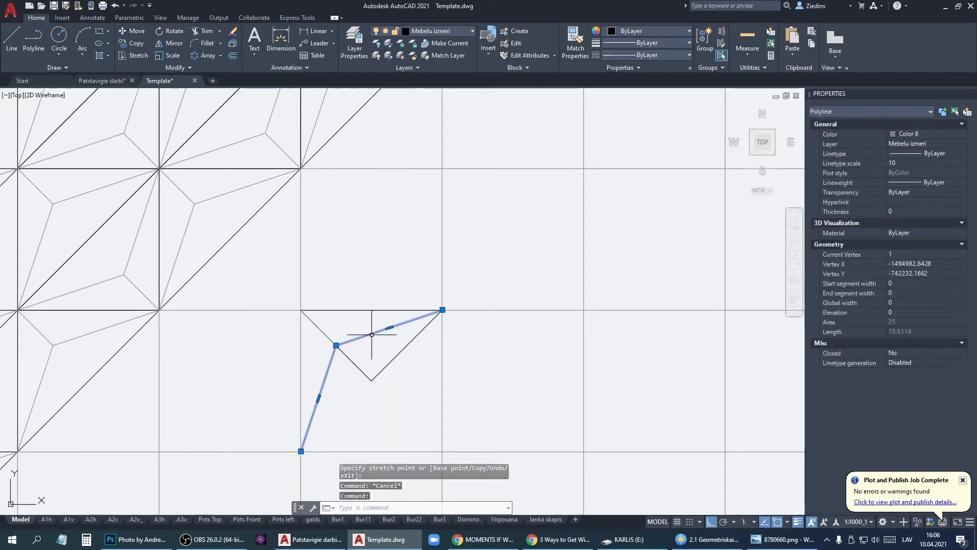
key(Delete)
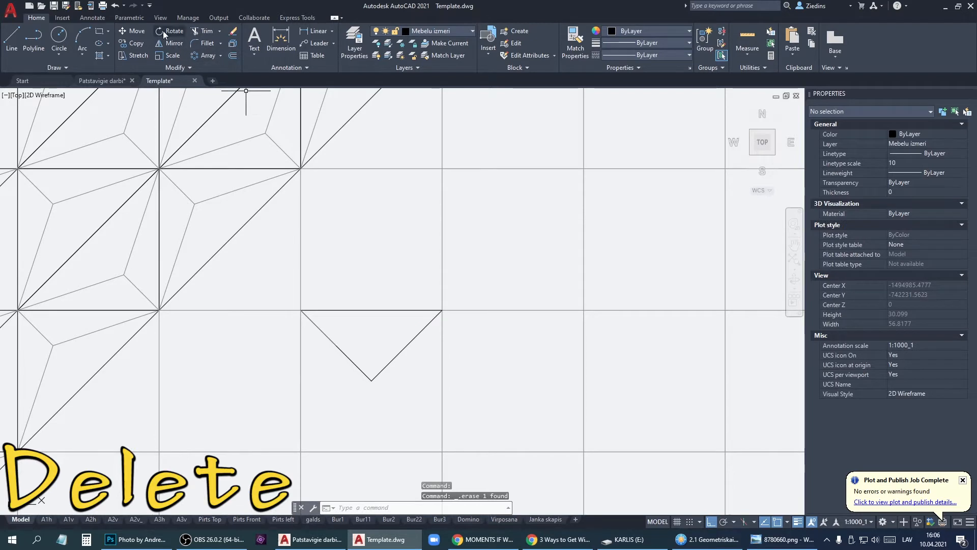
Draw a polyline from the triangle's lower corner to its top edge's midpoint, and a V-shaped polyline joining both top corners through that line's middle
click(34, 38)
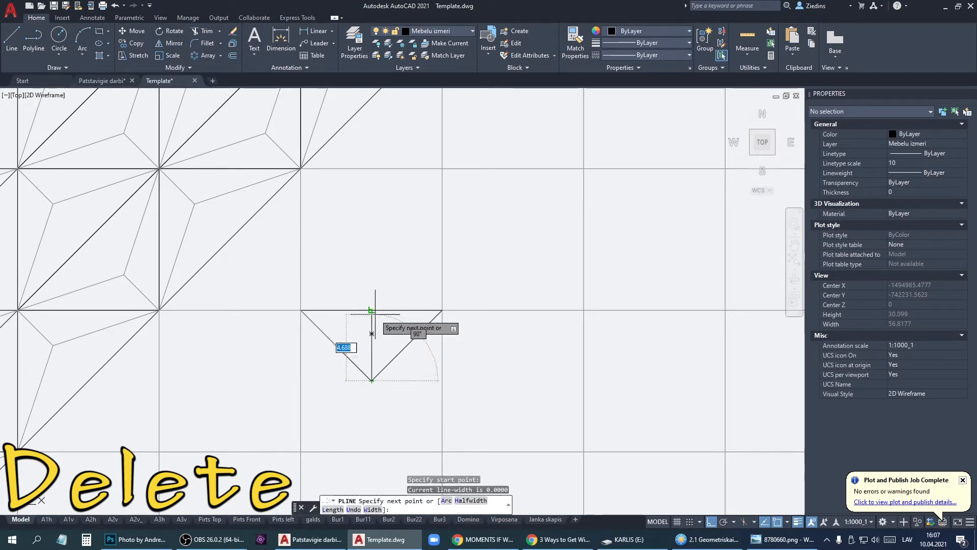
click(301, 310)
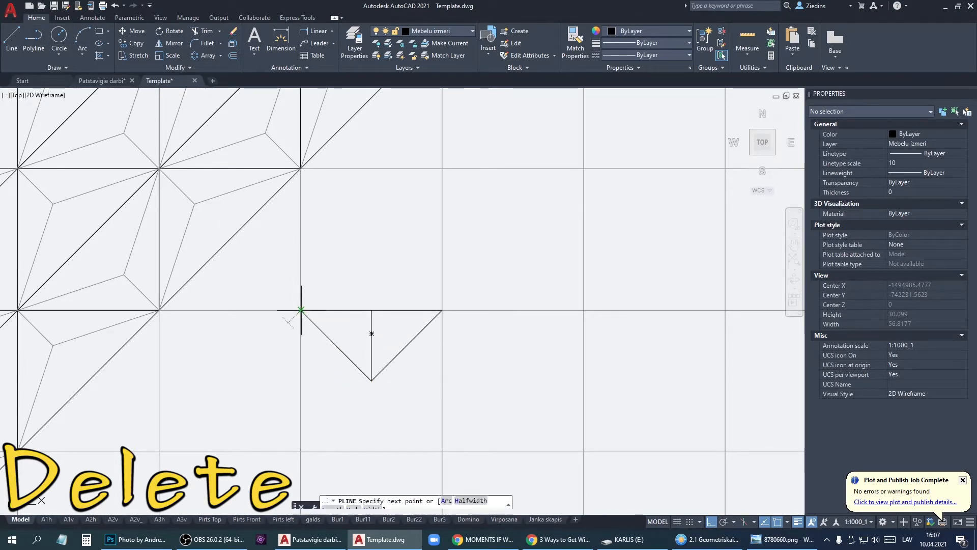
click(372, 345)
click(442, 310)
key(Escape)
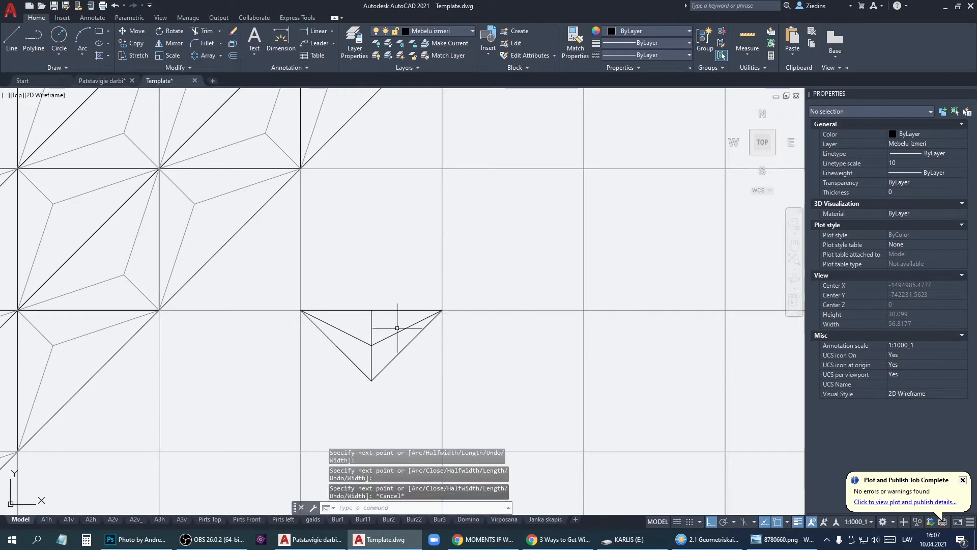
Shorten the vertical inner line so it ends at the vertex of the V-shaped polyline
click(372, 337)
key(Escape)
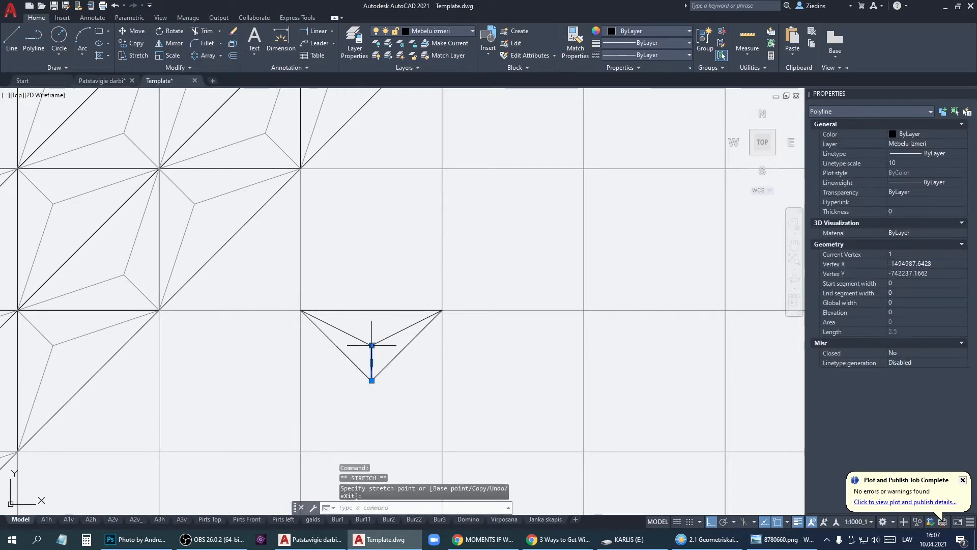
key(Escape)
Set the colour of both inner polylines in the small triangle to Color 8
click(385, 349)
click(369, 341)
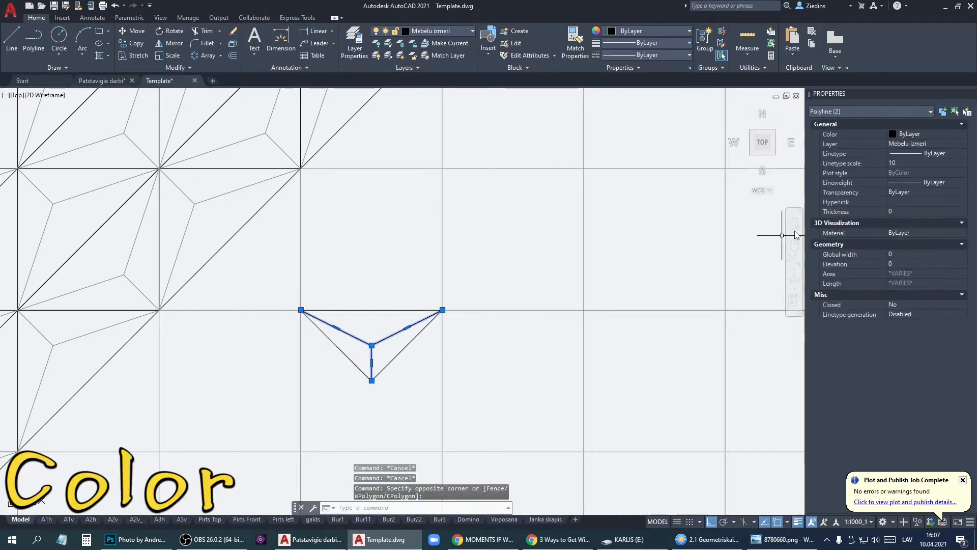
click(938, 135)
click(911, 223)
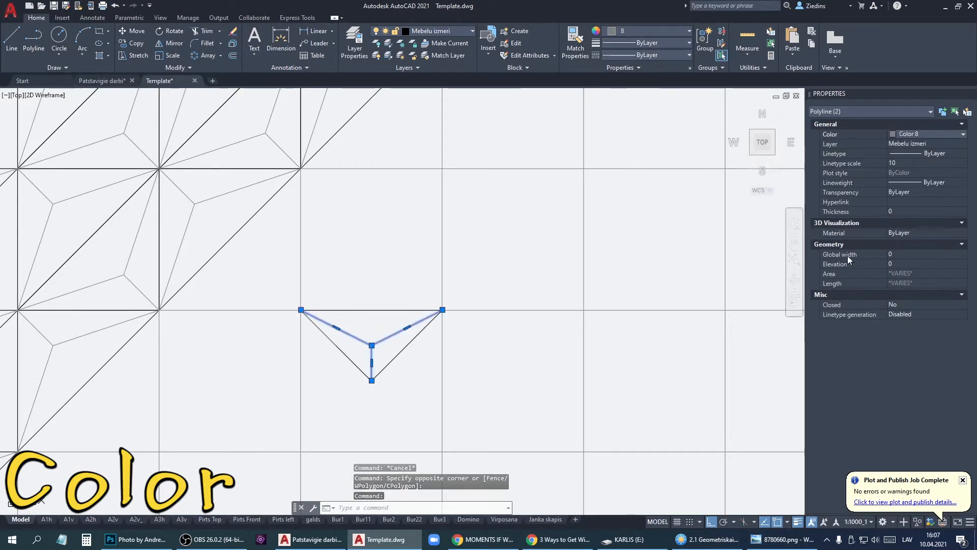
key(Escape)
key(Escape)
Create a block named 10x5_1 from the small triangle and its inner lines, with the base point at its top-left corner
click(434, 380)
click(342, 333)
text(b)
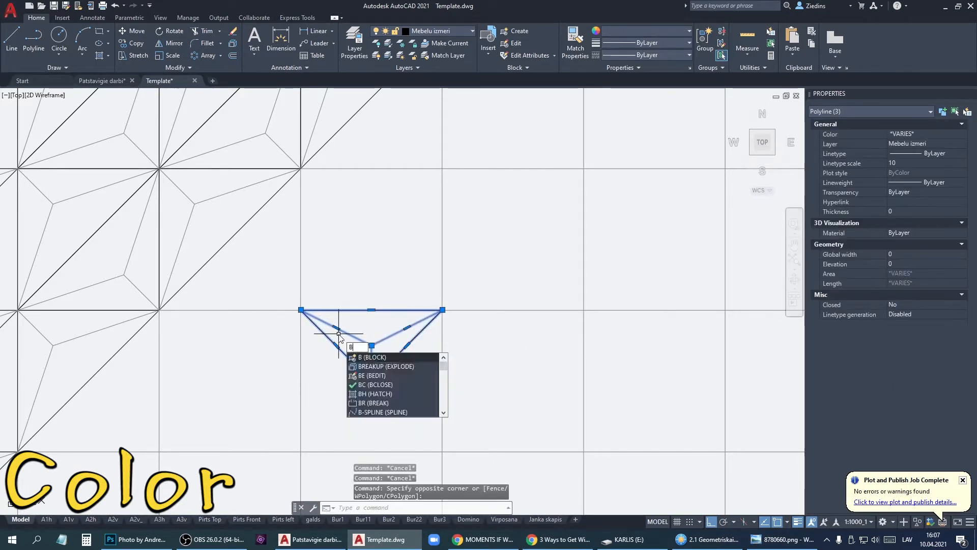
key(Return)
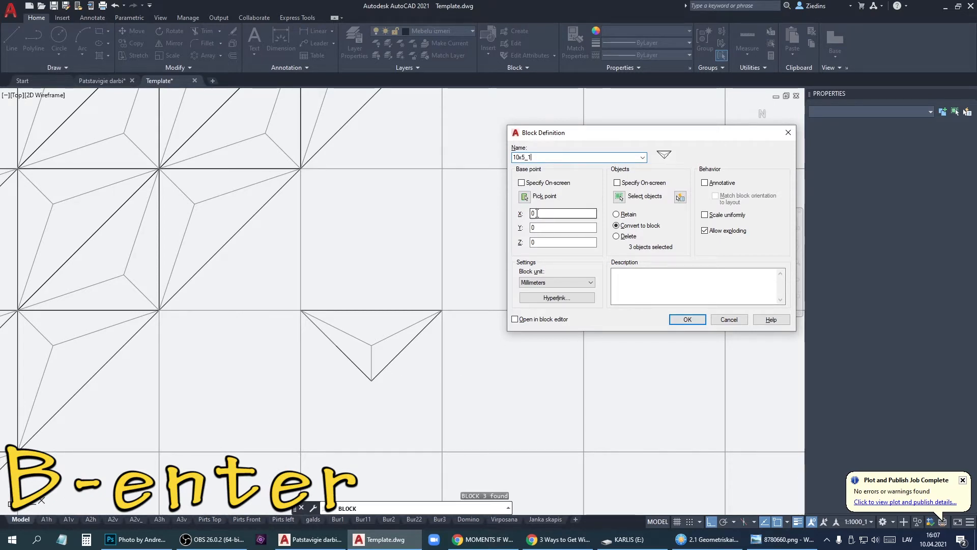
click(524, 196)
click(304, 308)
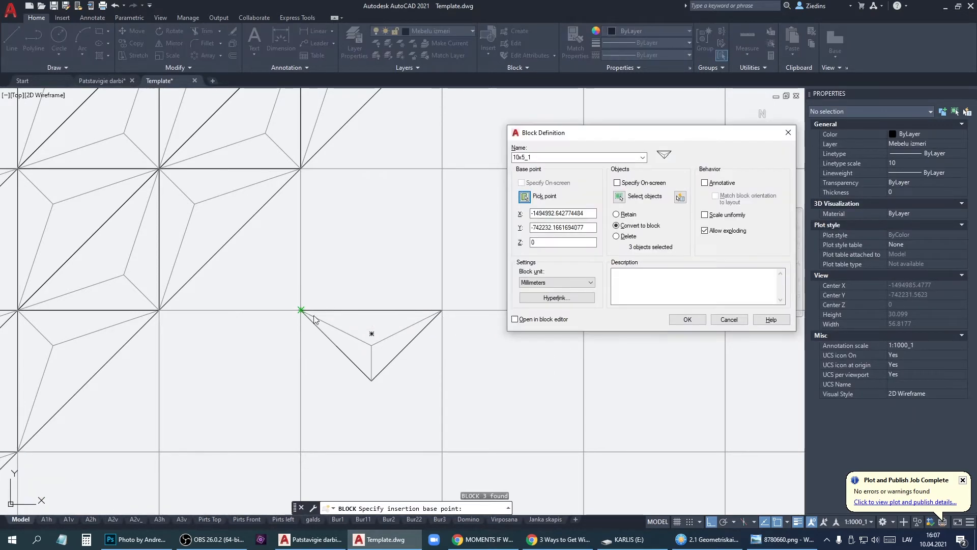
click(702, 320)
Mirror the 10x5_1 block downward about a horizontal line through its lower corner, keeping the original
click(381, 340)
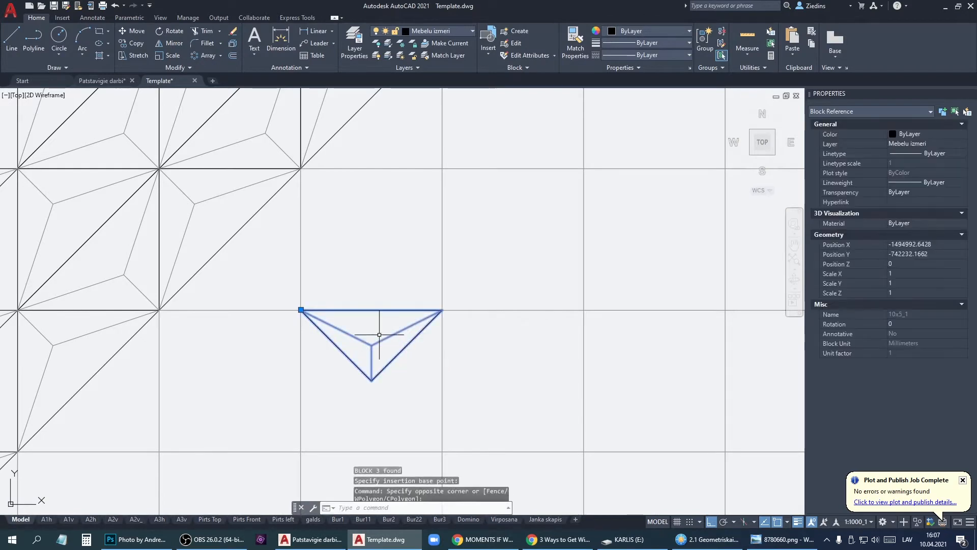
click(173, 44)
click(371, 380)
key(Return)
Copy the upper 10x5_1 block in place, using its lower corner as the base point
click(396, 364)
click(296, 303)
right_click(367, 34)
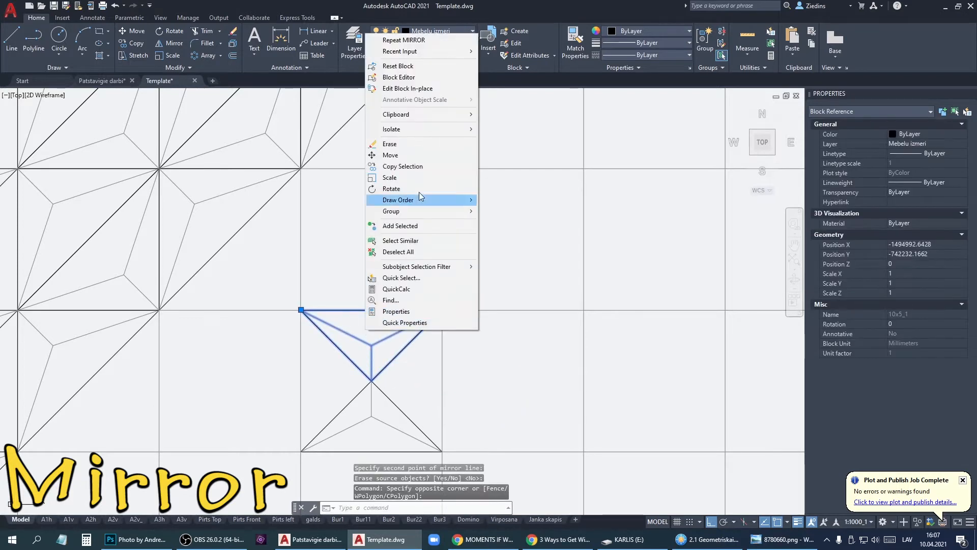
click(412, 166)
click(372, 380)
key(Escape)
Rotate one of the overlapping upper triangle blocks 90 degrees clockwise about the cell's centre to fill the cell's right quarter
click(392, 364)
right_click(392, 363)
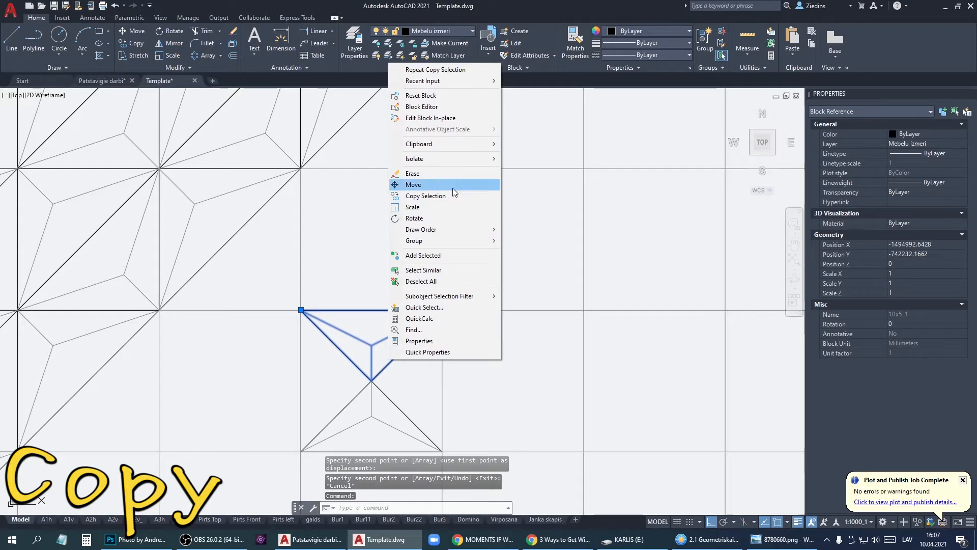
click(415, 218)
click(386, 380)
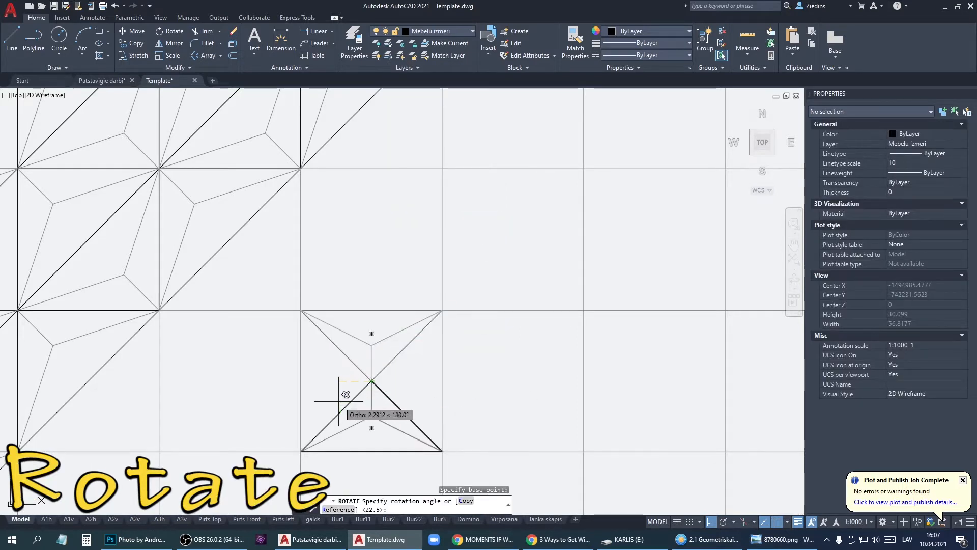
Mirror the right triangle block about the cell's vertical centre line, keeping the original, to complete the four-triangle square
click(422, 400)
click(404, 384)
click(171, 44)
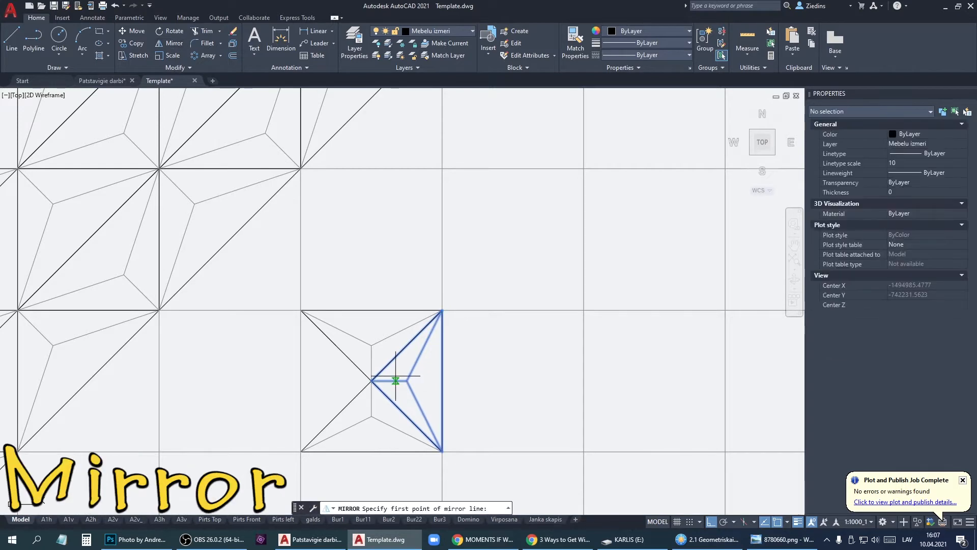
click(372, 347)
click(377, 273)
key(Return)
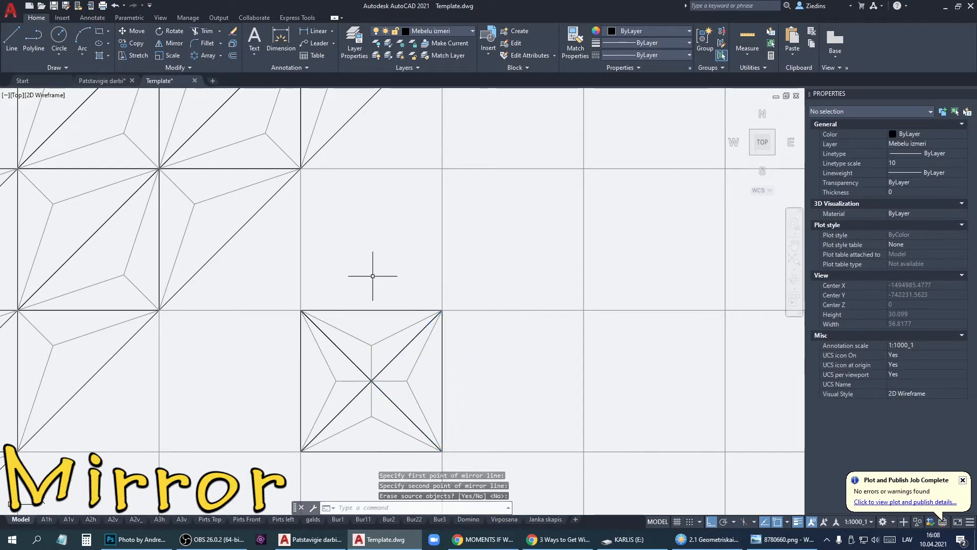
Copy the completed four-triangle square into the next four cells to its right, forming a row of five
scroll(377, 273, down, 2)
click(337, 273)
click(418, 362)
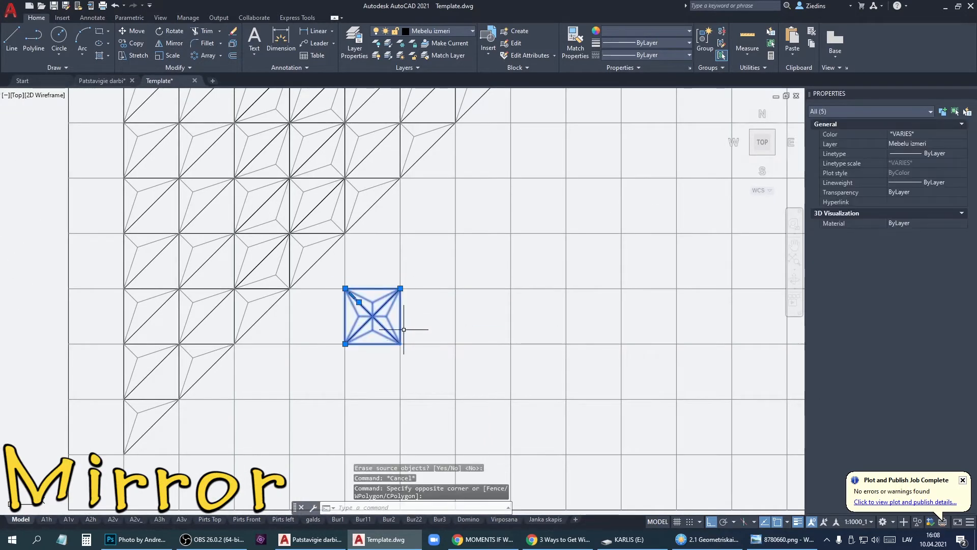
right_click(405, 329)
click(449, 181)
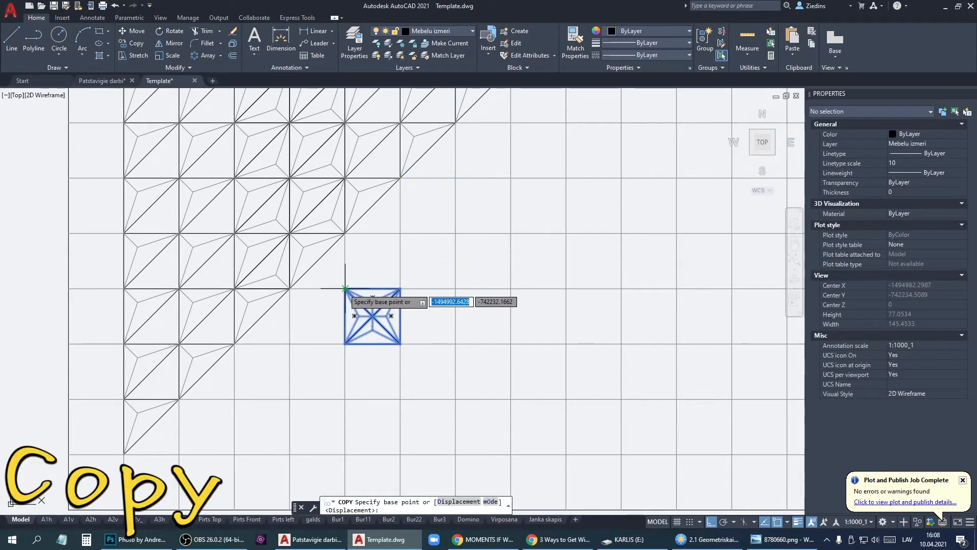
click(345, 288)
click(400, 288)
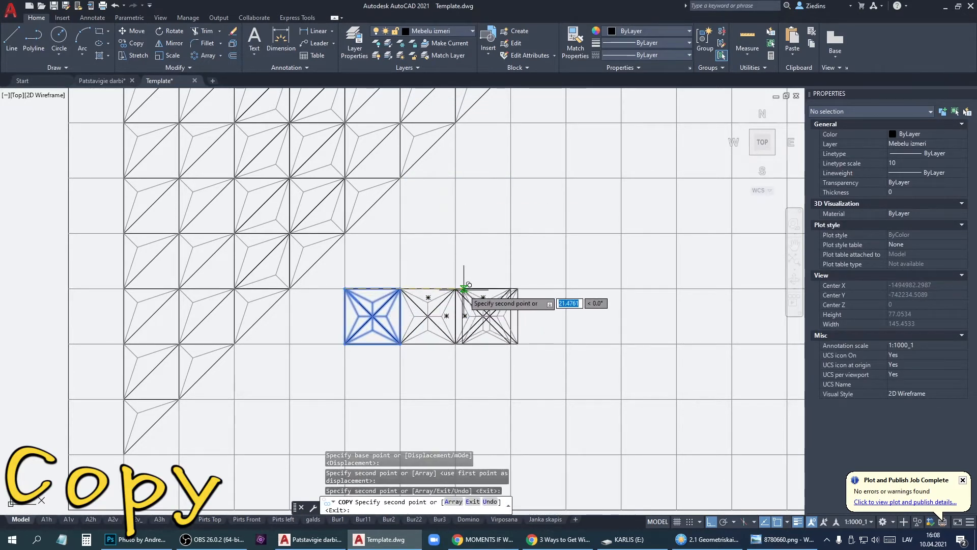
click(511, 289)
click(567, 289)
key(Escape)
Copy the row of five squares into the three rows below and the one row above, forming a 5 by 5 field
middle_drag(567, 288, 501, 286)
click(259, 275)
click(579, 349)
right_click(578, 351)
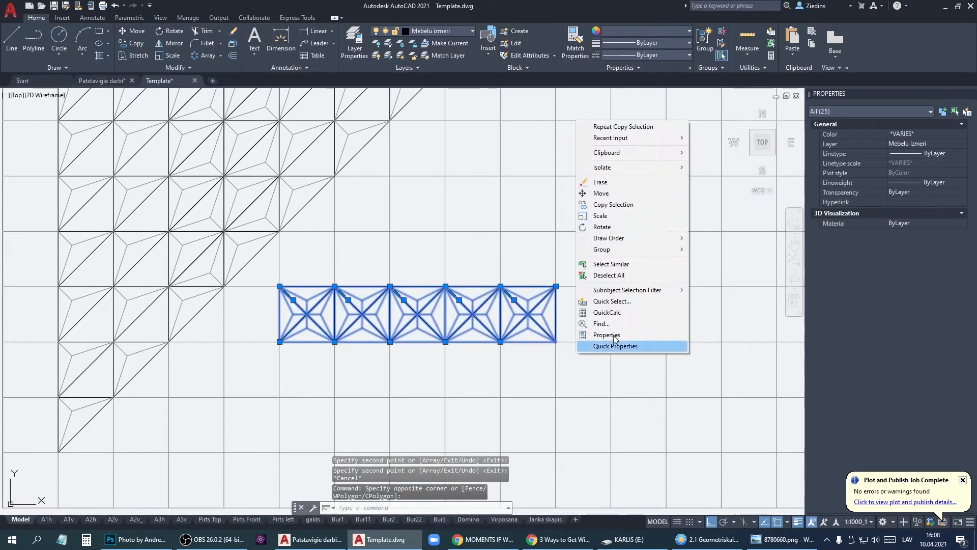
click(613, 205)
click(280, 286)
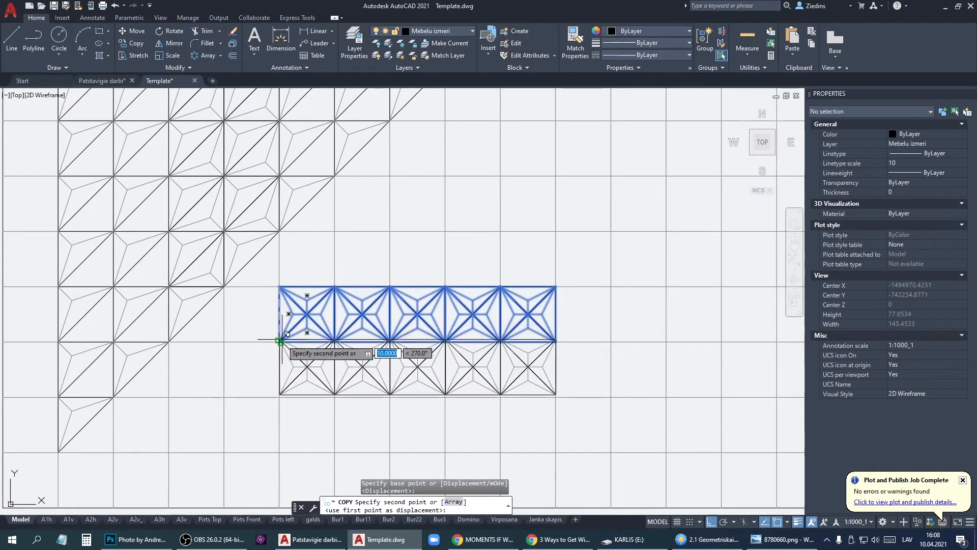
click(279, 342)
click(279, 397)
click(279, 452)
click(279, 232)
scroll(226, 228, down, 2)
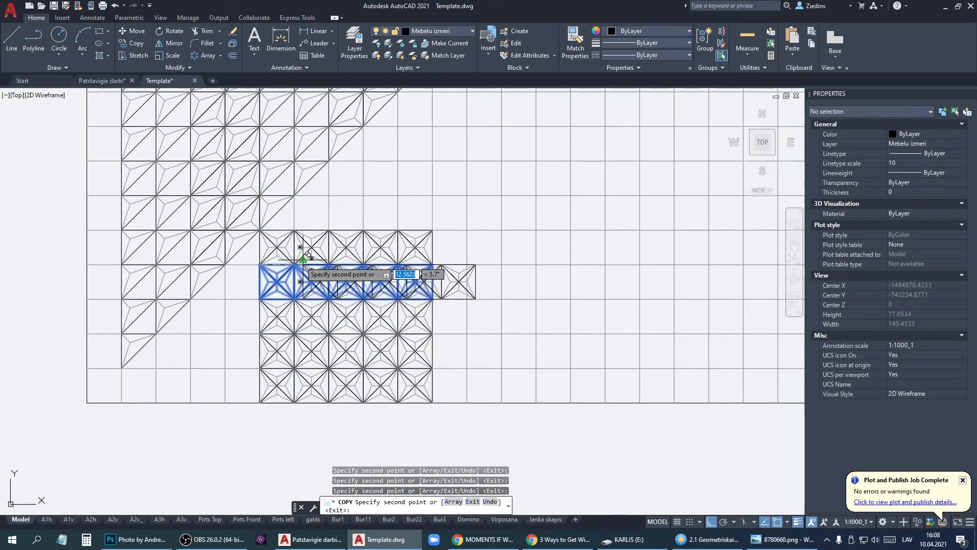
key(Escape)
Copy the 5 by 5 field of squares five cells to the right, and again five cells right and five cells up
scroll(254, 223, up, 2)
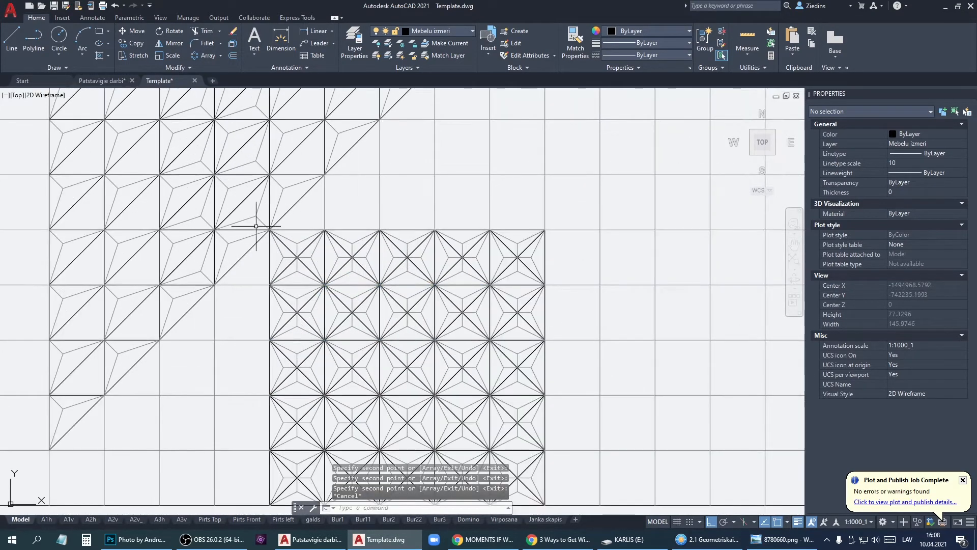
click(263, 224)
scroll(285, 265, down, 3)
click(401, 356)
right_click(348, 285)
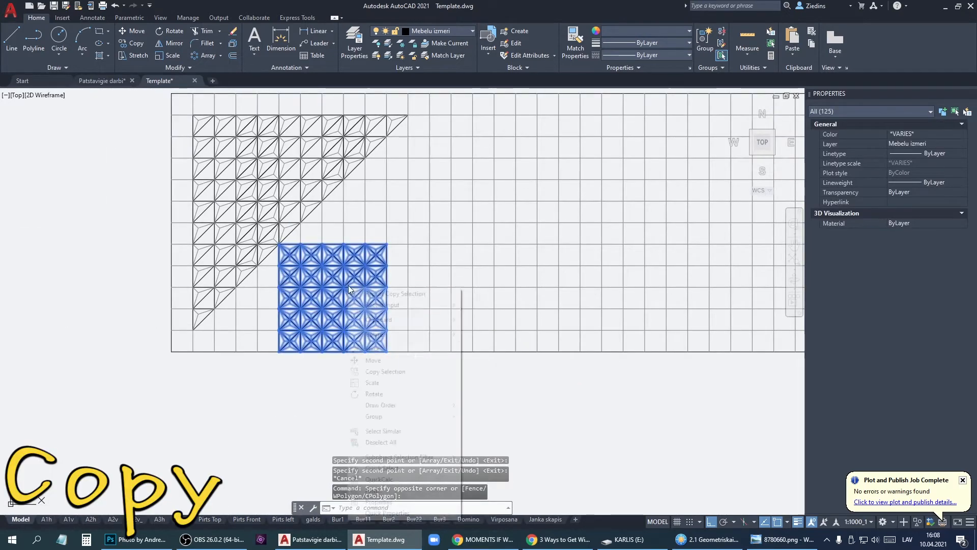
click(403, 383)
scroll(284, 249, up, 2)
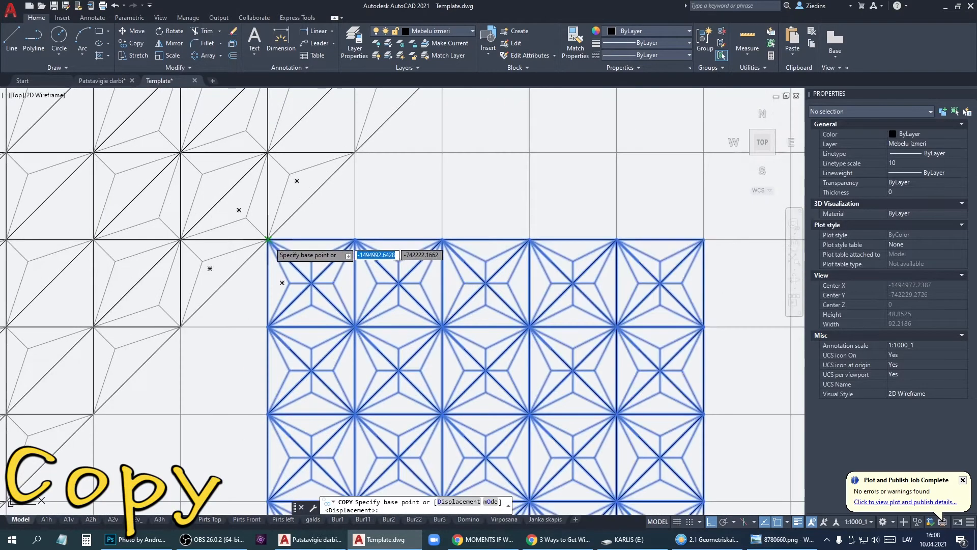
click(279, 245)
scroll(280, 246, down, 2)
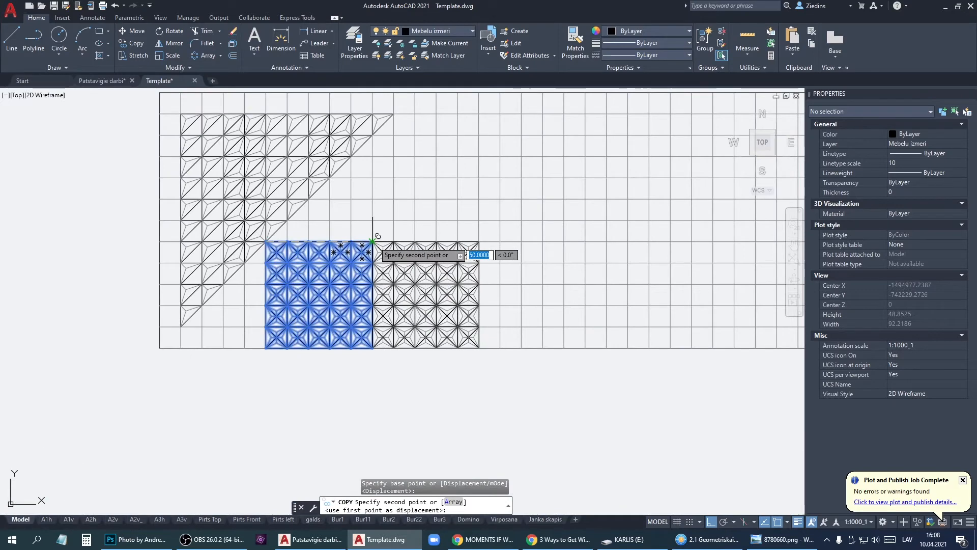
click(374, 241)
click(375, 136)
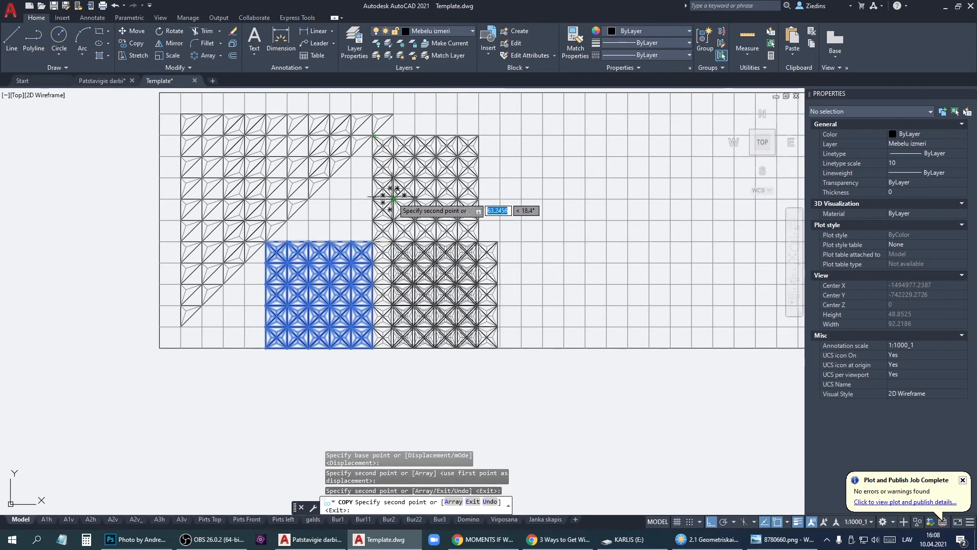
key(Escape)
Delete the four rightmost columns of the copied squares, keeping the column beneath the last triangle of the top row
middle_drag(434, 237, 431, 275)
click(384, 135)
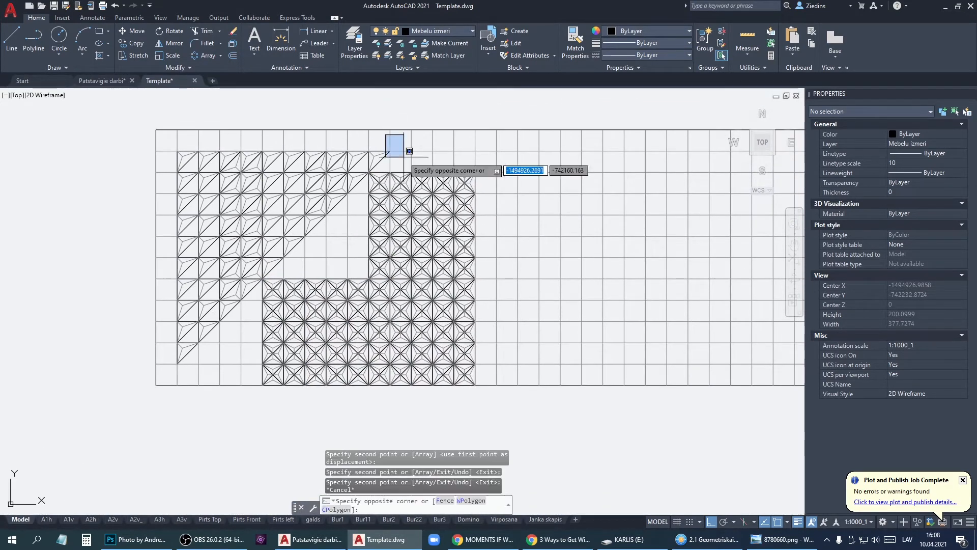
click(517, 399)
key(Delete)
Copy the right and bottom triangles of the rightmost column's top square into each half-empty cell along the staircase diagonal
scroll(379, 163, up, 6)
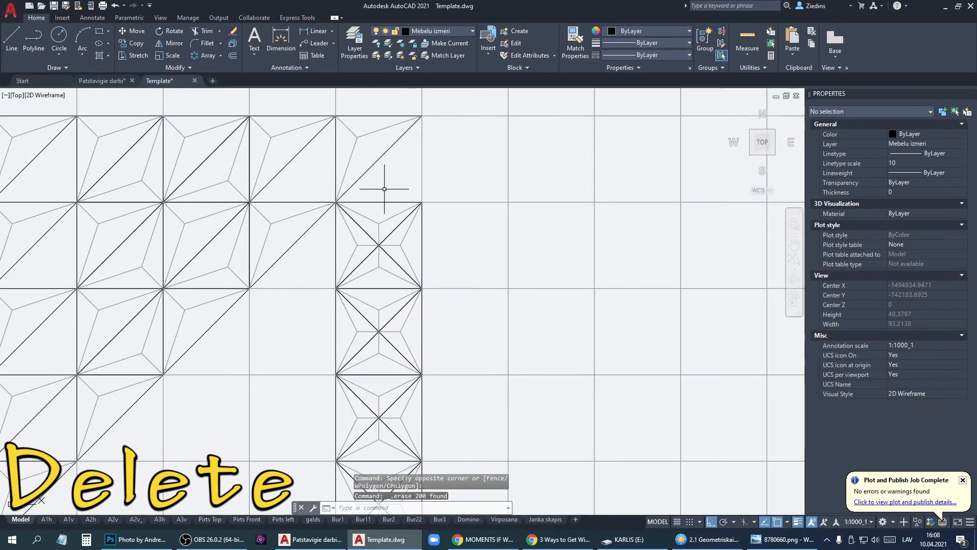
middle_drag(416, 255, 421, 262)
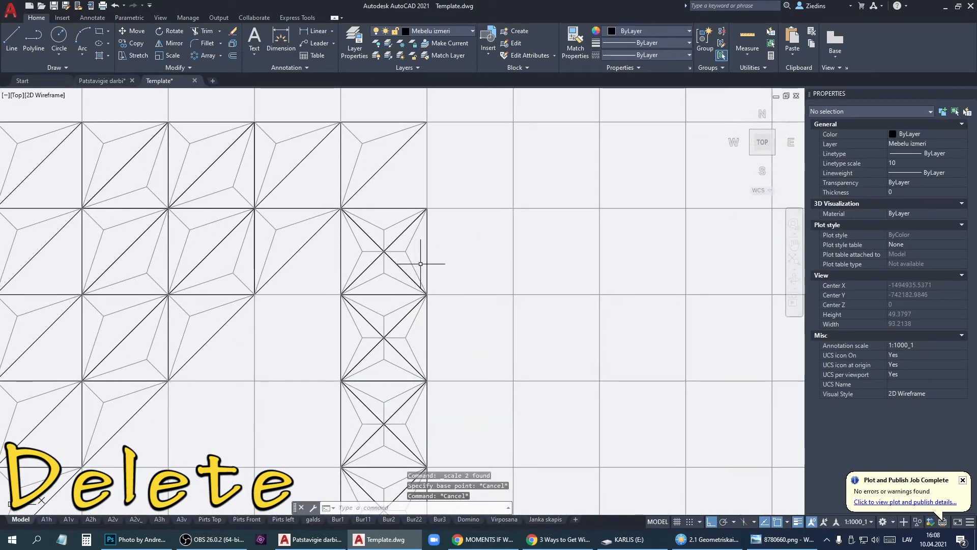
click(420, 264)
right_click(382, 285)
click(435, 365)
click(426, 294)
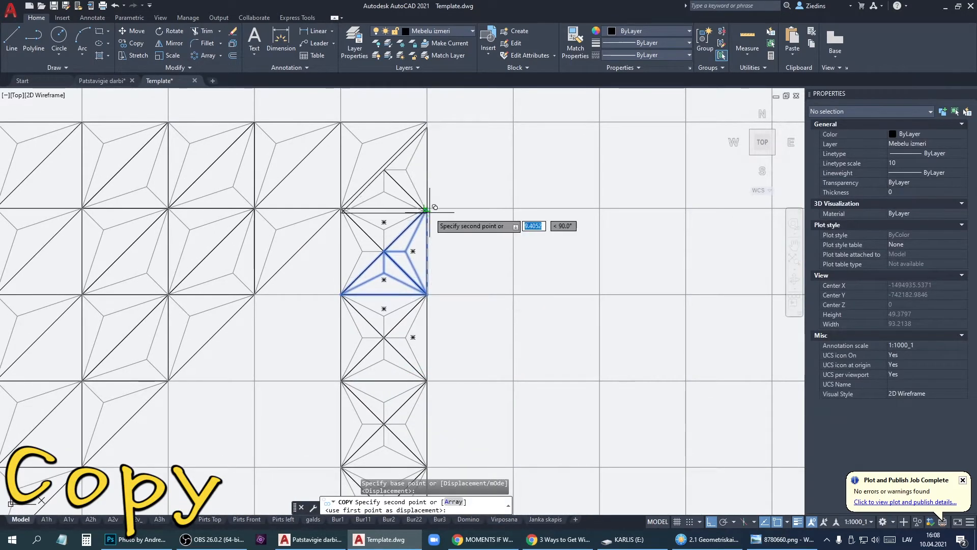
click(426, 208)
click(340, 295)
click(254, 380)
click(168, 467)
middle_drag(205, 450, 460, 262)
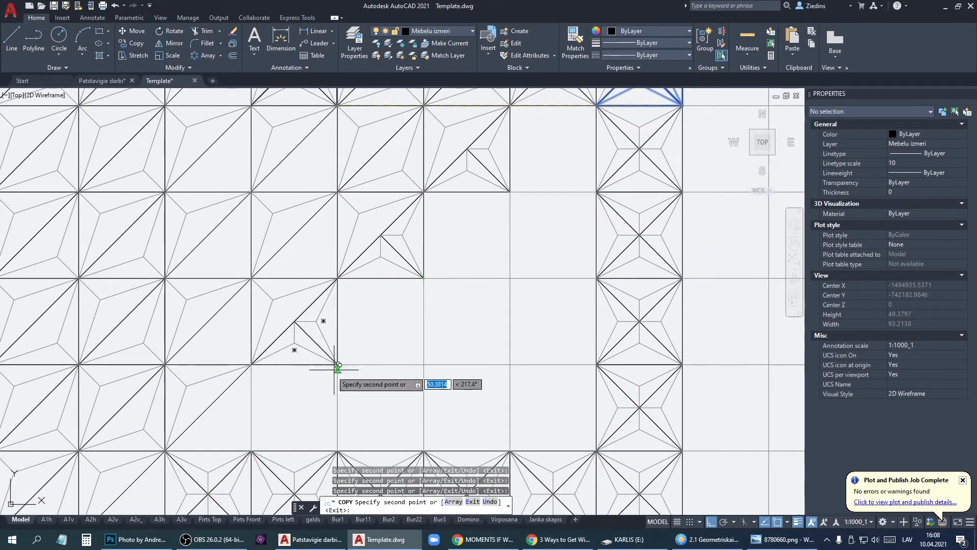
scroll(476, 306, down, 4)
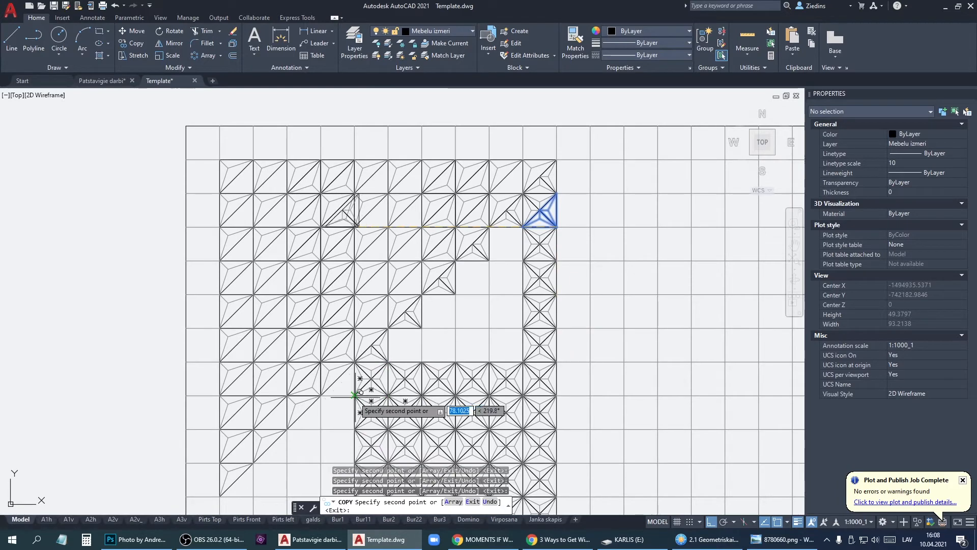
click(287, 462)
key(Escape)
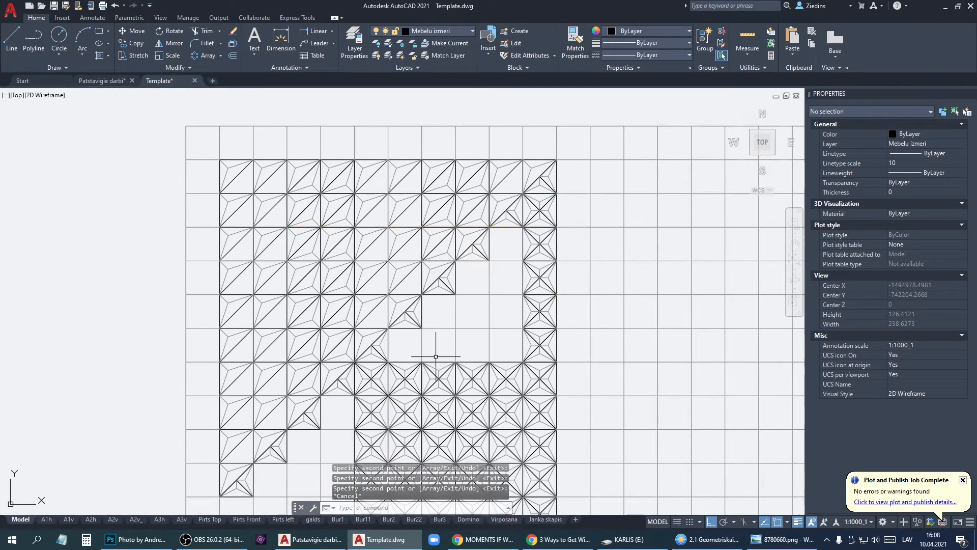
Copy a four-triangle square from the lower field up its column and into the empty cells beneath the diagonal
click(475, 349)
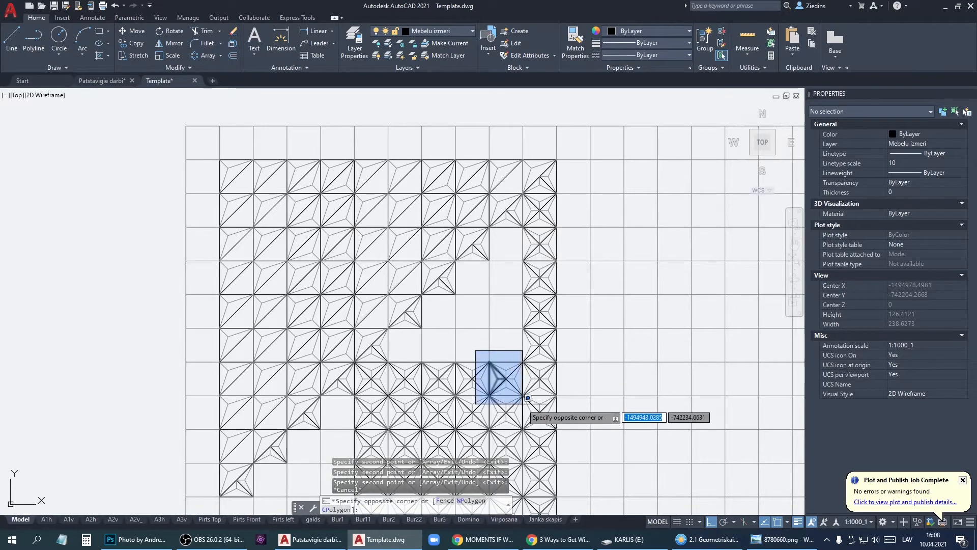
click(524, 404)
right_click(514, 382)
click(568, 236)
click(524, 396)
click(523, 362)
click(523, 328)
click(523, 294)
click(523, 260)
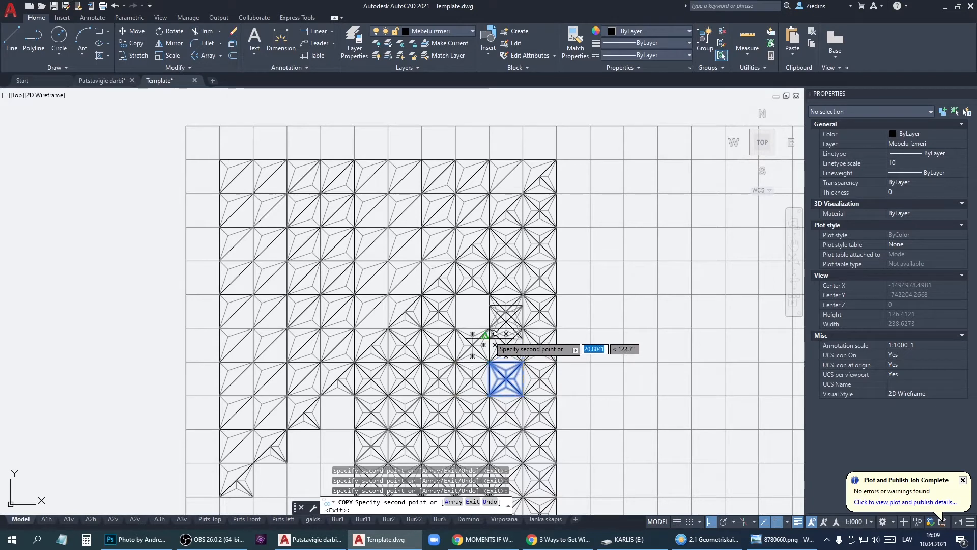
Undo the last square copy and fill the remaining empty cells beneath the diagonal down to the field's lower-left end
text(u)
key(Return)
scroll(508, 289, down, 4)
scroll(519, 223, up, 8)
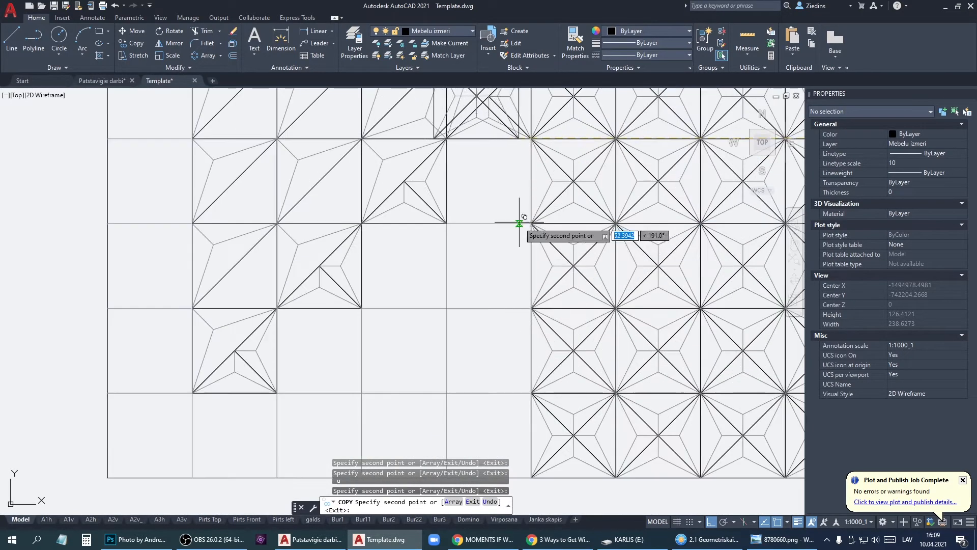
click(531, 308)
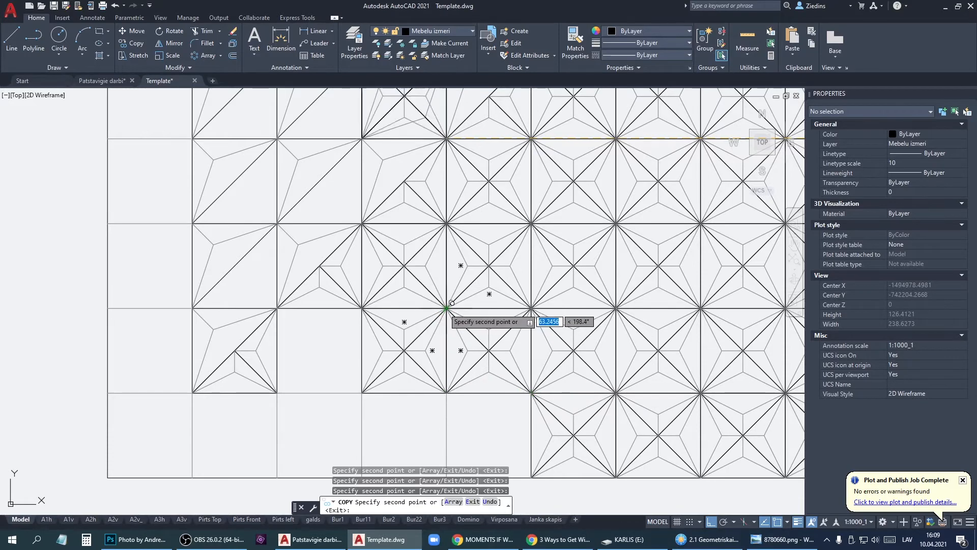
key(Escape)
Delete the row of squares in the grid's bottom border row, leaving a 10 by 10 cell field
click(403, 383)
scroll(403, 383, down, 4)
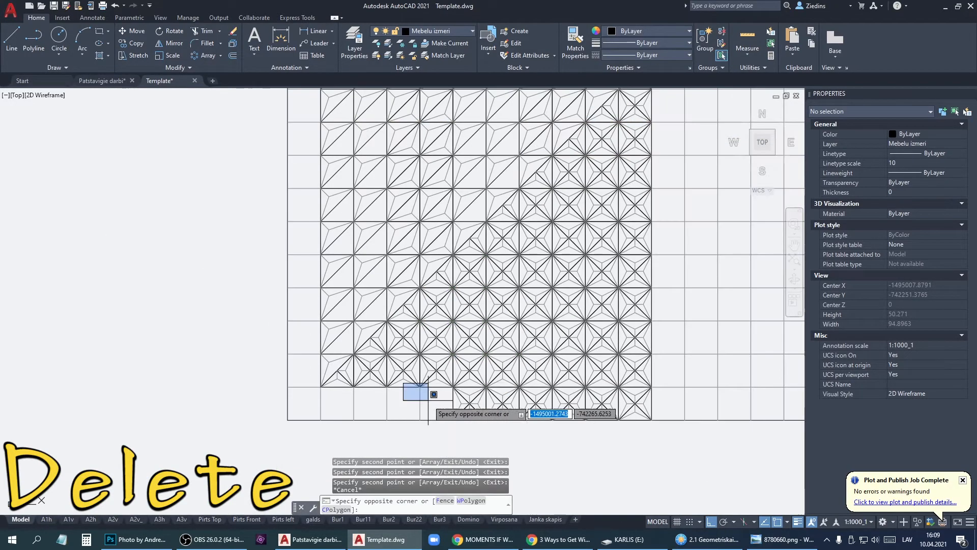
click(689, 430)
key(Delete)
Copy the two-triangle cell in the third column of the field's top row ten cells to the right
scroll(531, 405, down, 2)
middle_drag(597, 386, 470, 391)
middle_drag(593, 348, 517, 362)
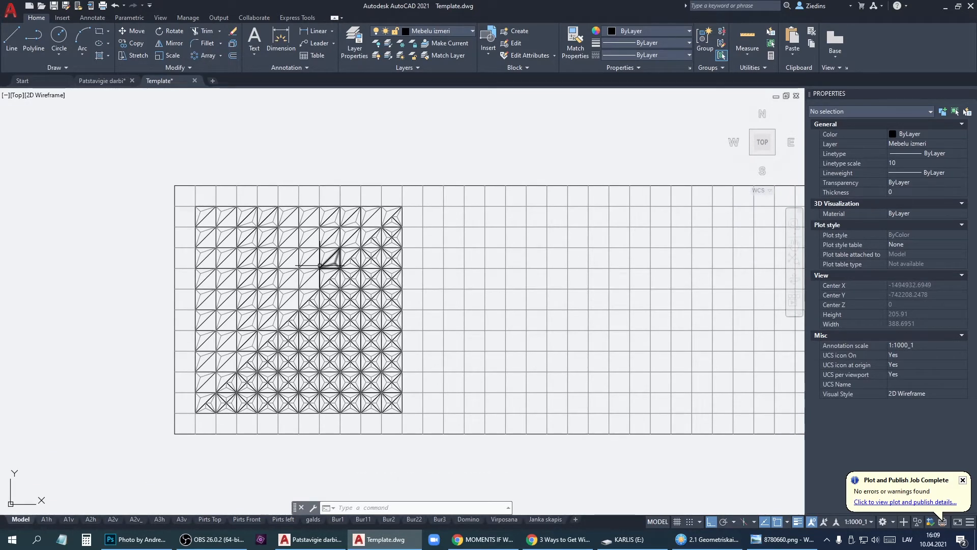
scroll(249, 220, up, 4)
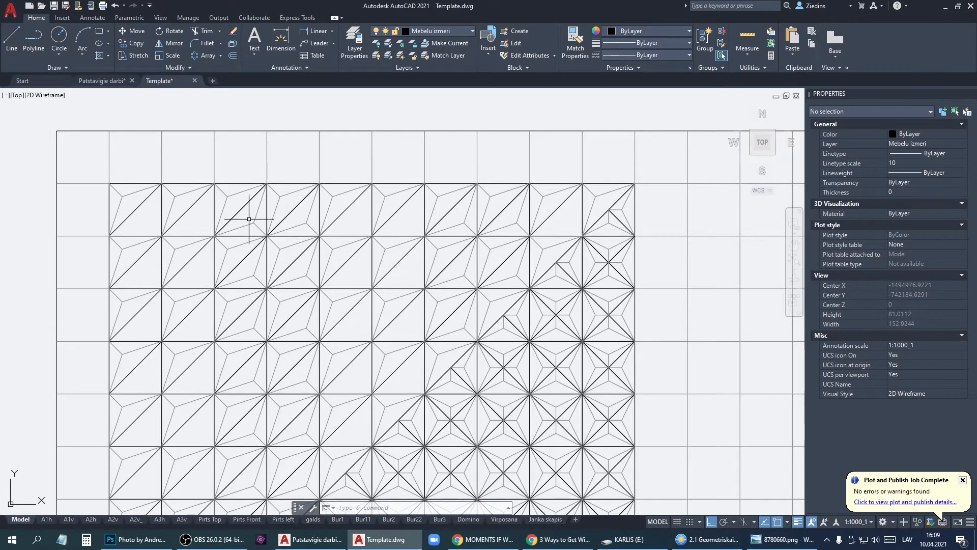
click(237, 206)
right_click(230, 193)
click(275, 290)
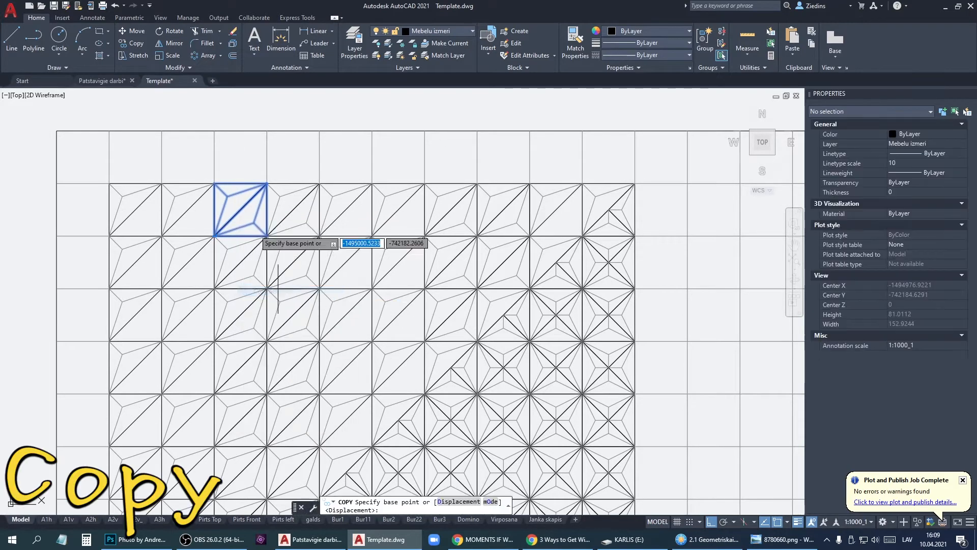
click(267, 183)
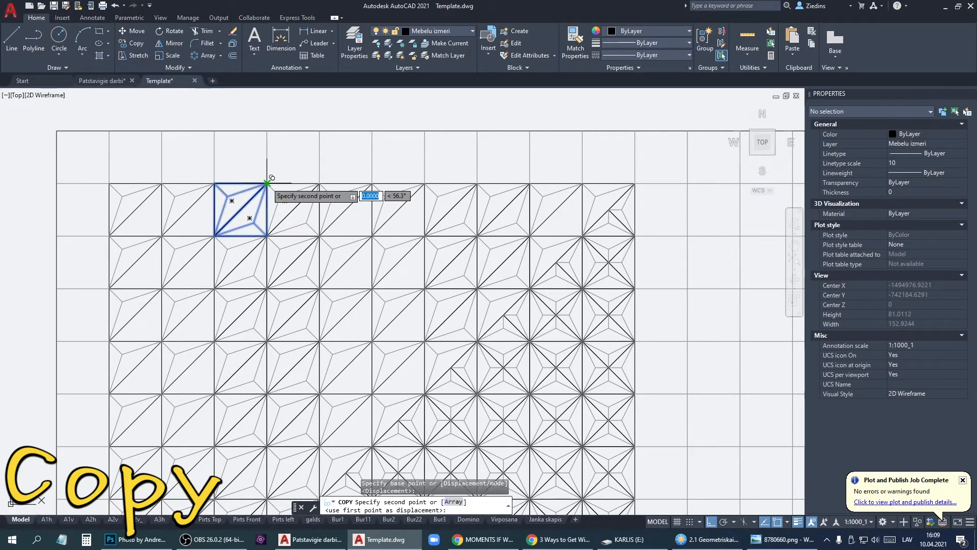
scroll(263, 190, down, 4)
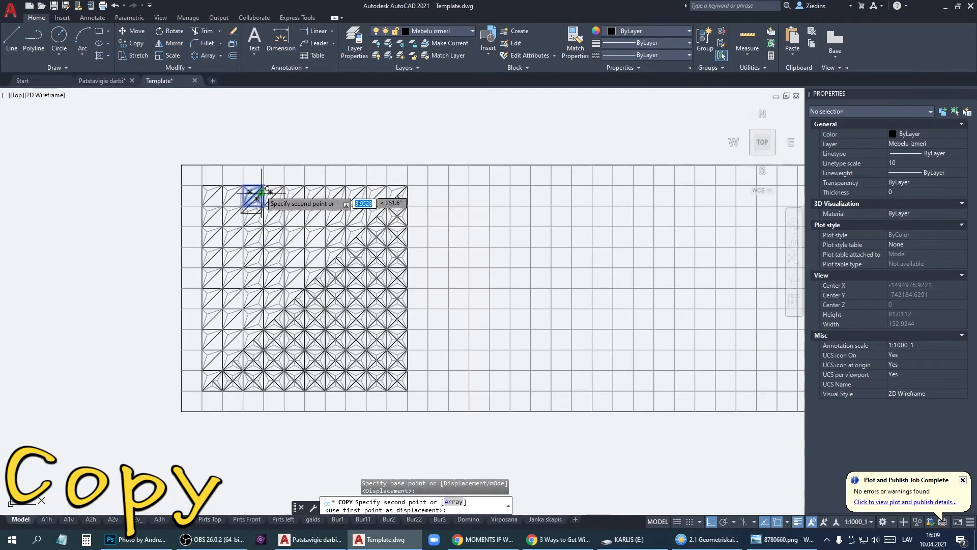
click(469, 186)
key(Escape)
Mirror the copied two-triangle cell across its left edge, keeping the source
click(443, 176)
click(484, 218)
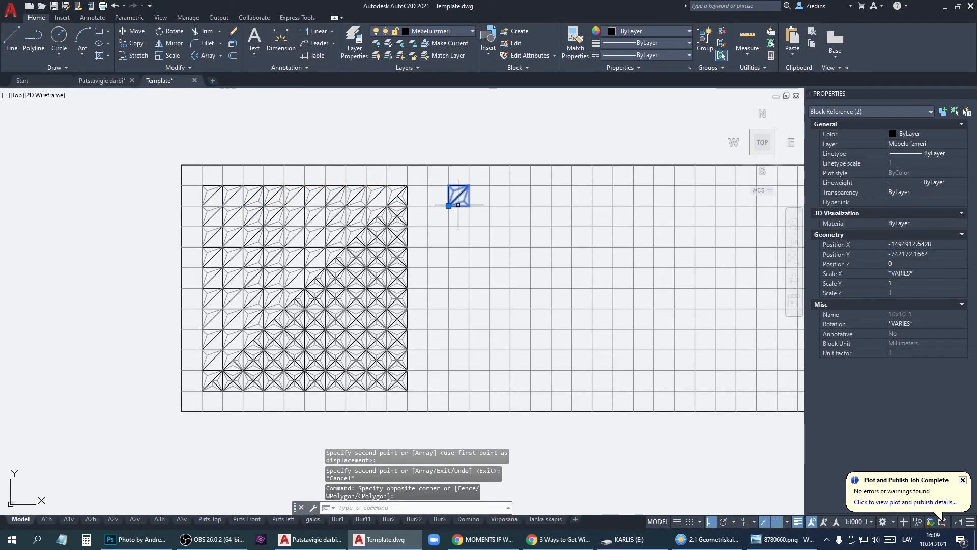
click(163, 44)
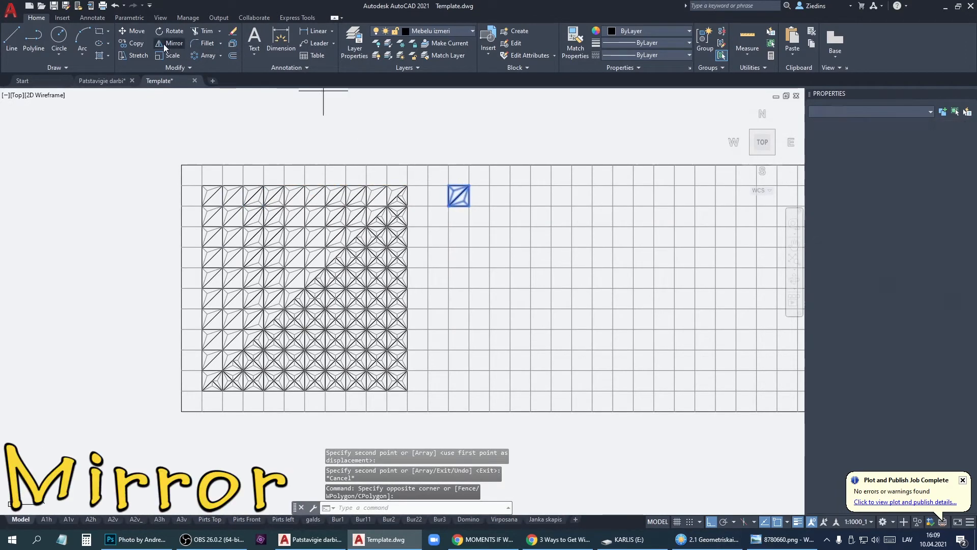
click(448, 189)
key(Return)
Mirror the pair of cells downward across their bottom edge, keeping the source, to form a 2 by 2 star
click(421, 180)
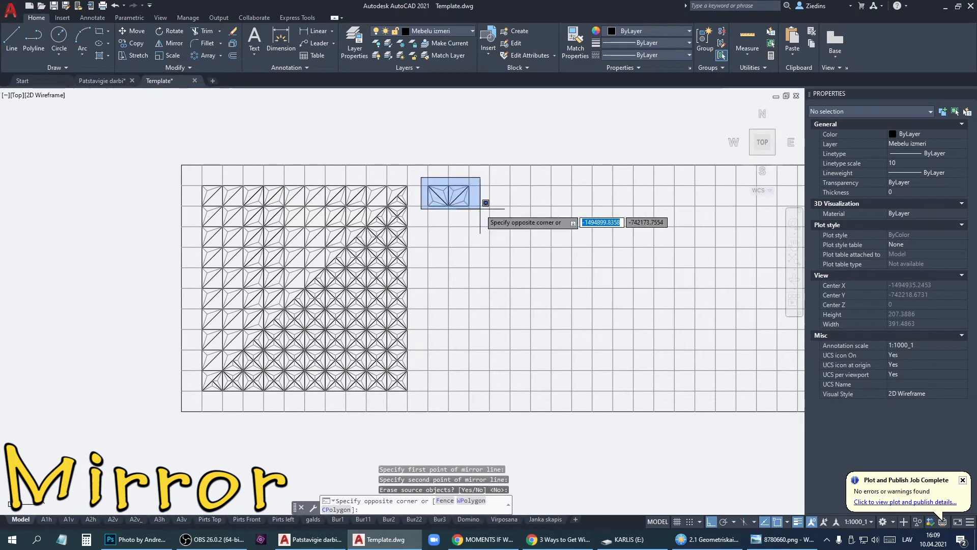
click(492, 213)
click(168, 44)
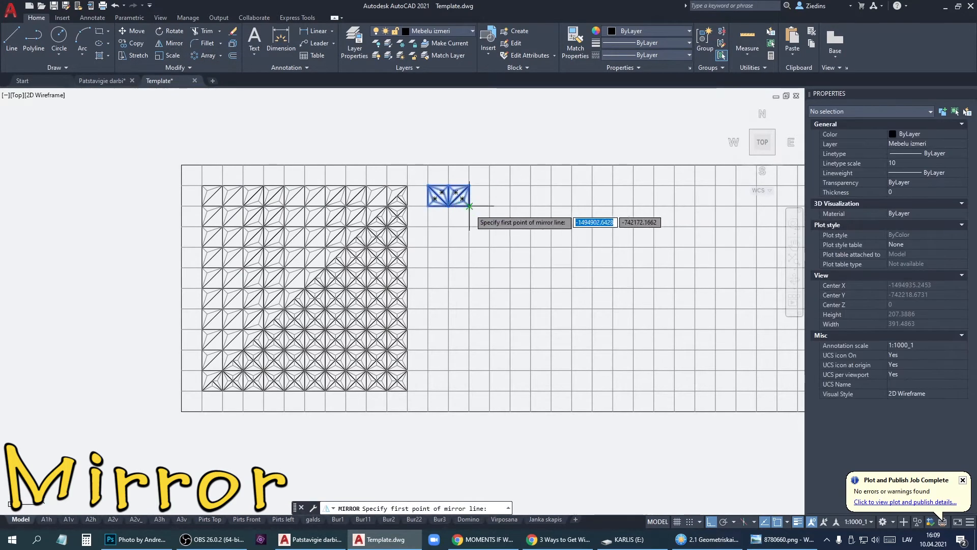
click(509, 206)
key(Return)
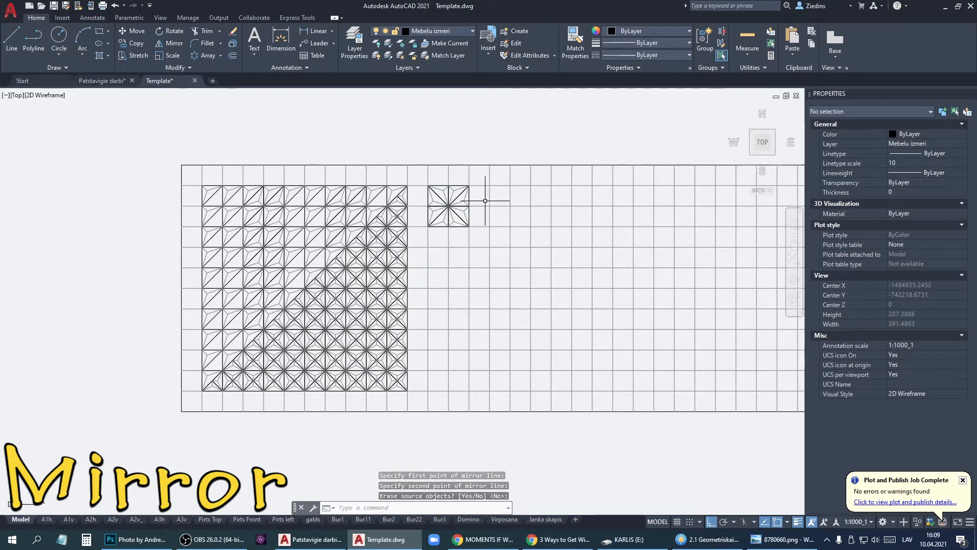
Copy the 2 by 2 star to the right, below and diagonally, forming a 4 by 4 cell block
click(481, 233)
right_click(482, 236)
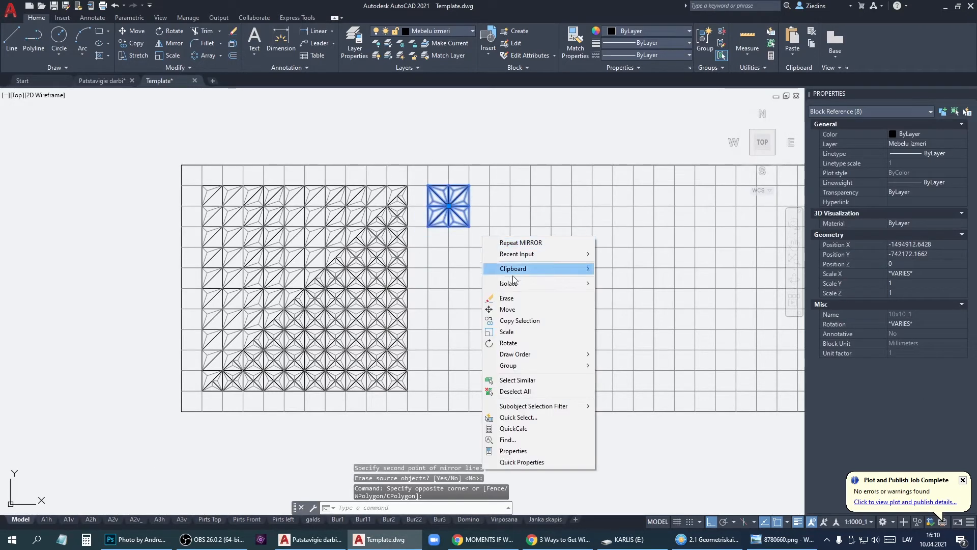
click(526, 322)
click(428, 186)
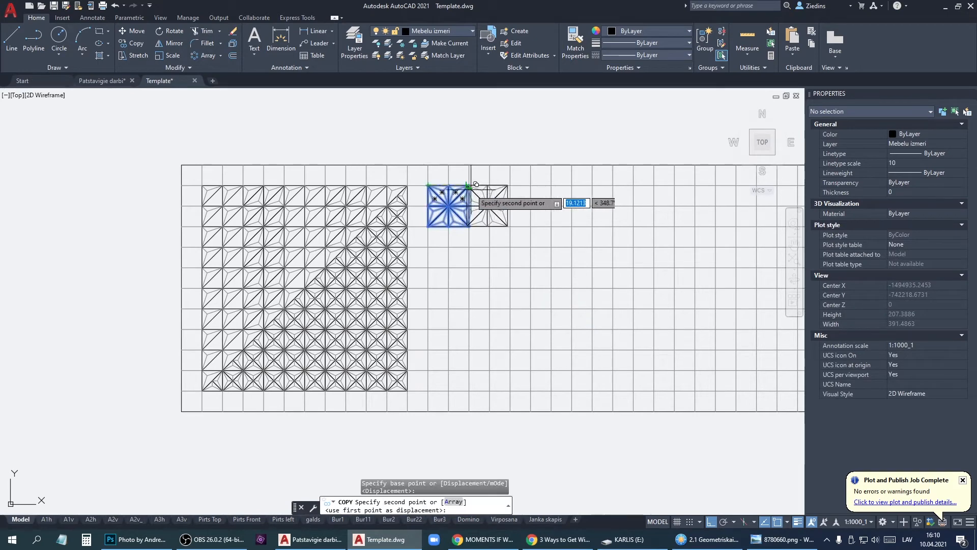
click(469, 185)
click(428, 226)
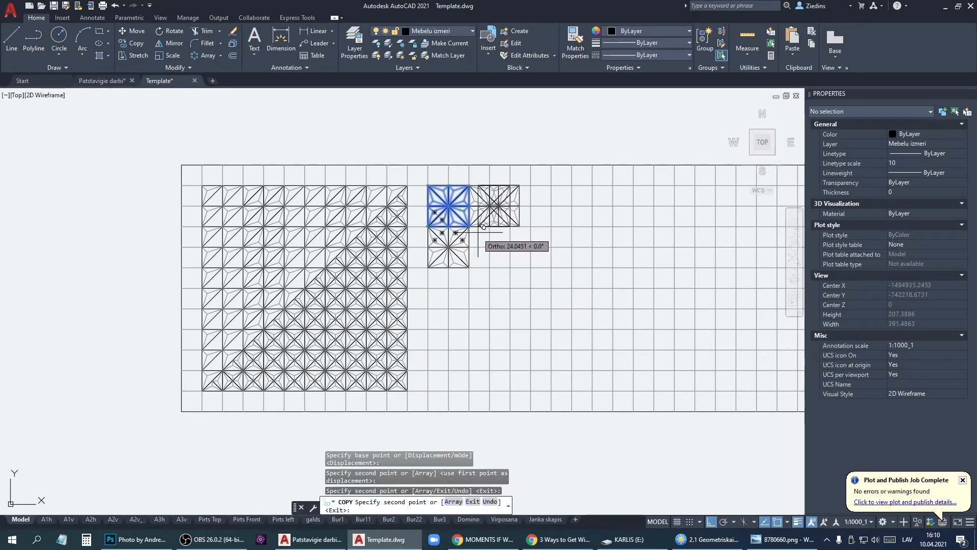
click(469, 226)
key(Escape)
Copy the 4 by 4 star block straight down twice, four cells at a time
click(415, 173)
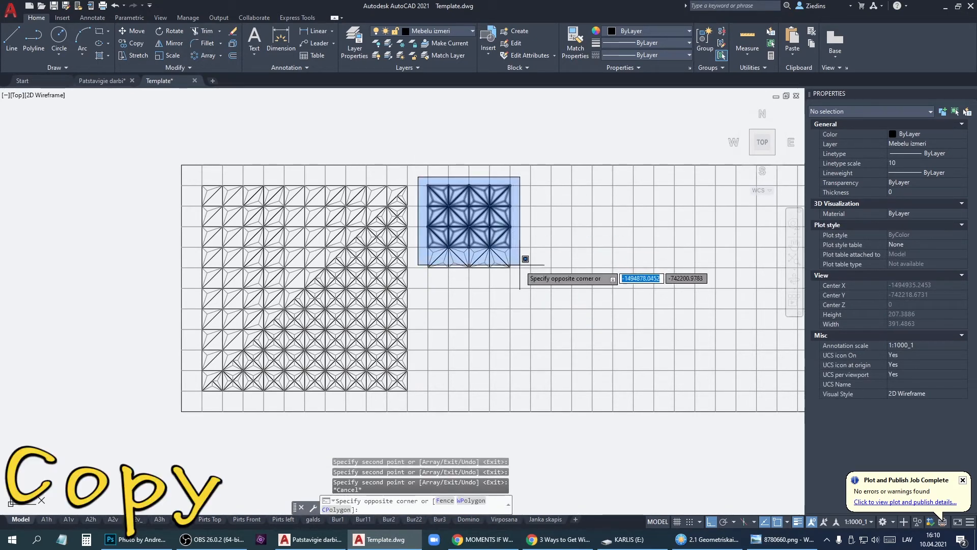
click(527, 276)
right_click(526, 276)
click(560, 361)
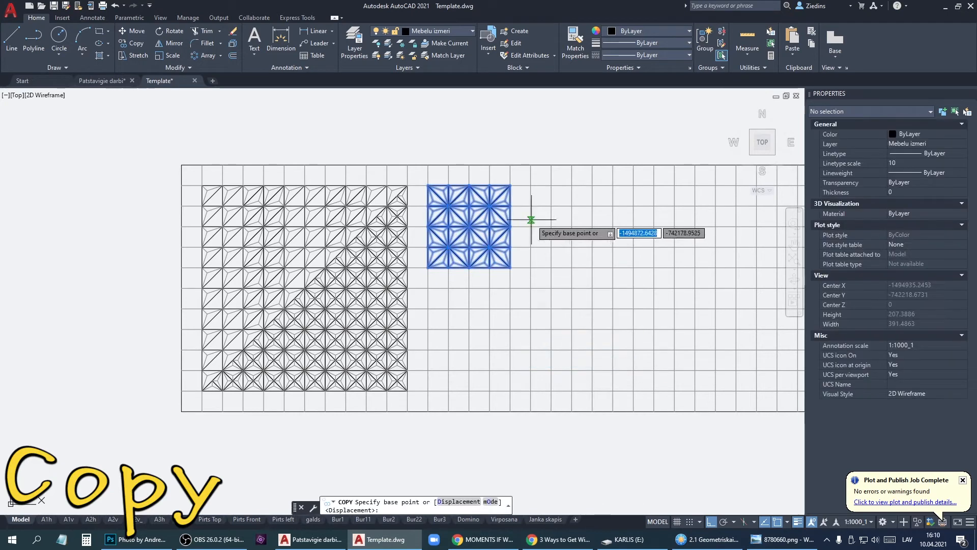
click(531, 185)
click(531, 267)
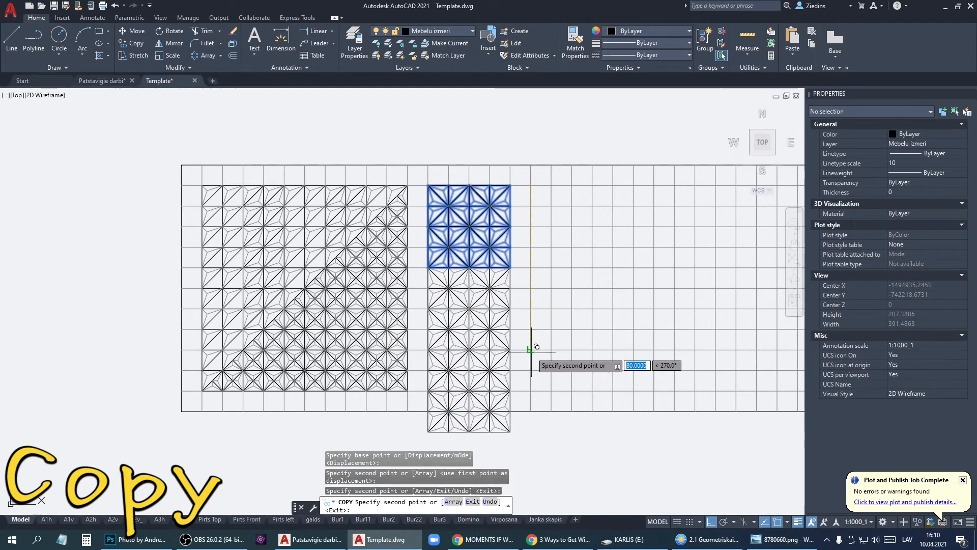
key(Escape)
Delete the two lowest rows of the star column that extend past the ten-row field height
click(417, 381)
click(530, 463)
key(Delete)
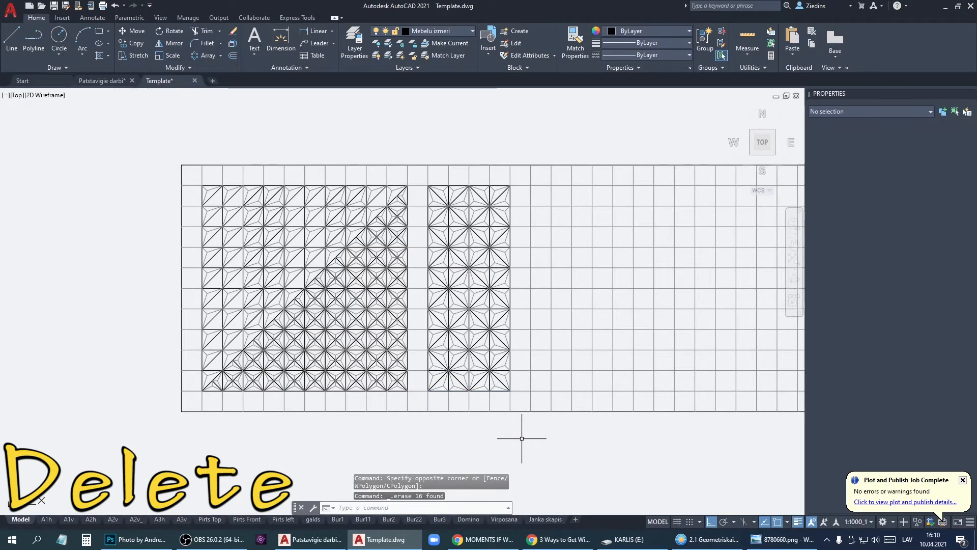
Draw a triangle polyline from a cell's left-edge midpoint to its right corners, using a temporary left-edge line, and delete that line
middle_drag(531, 408, 440, 422)
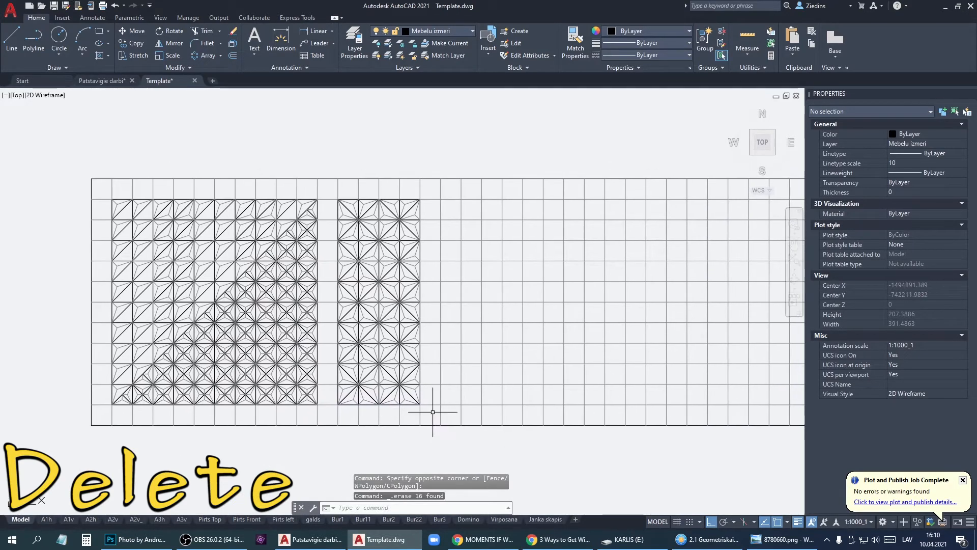
click(33, 40)
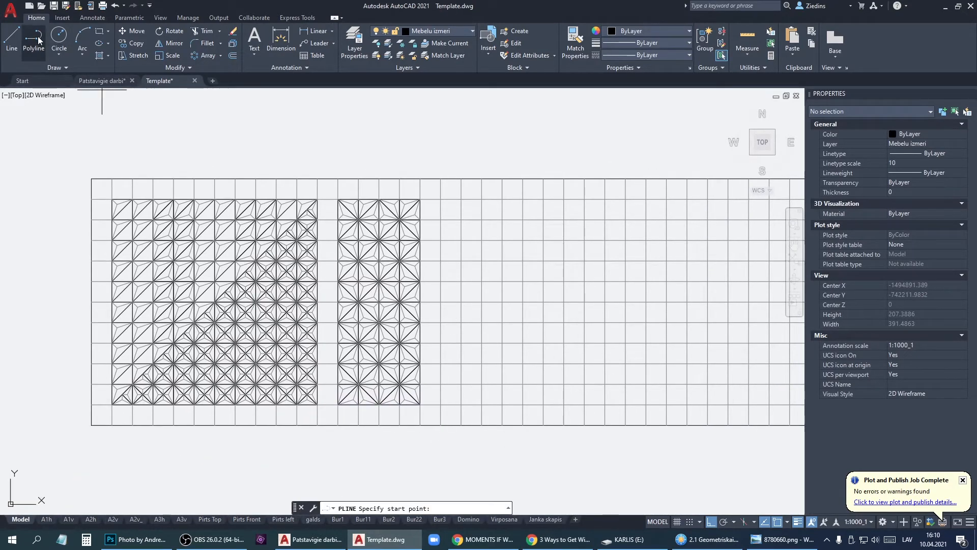
scroll(447, 201, up, 2)
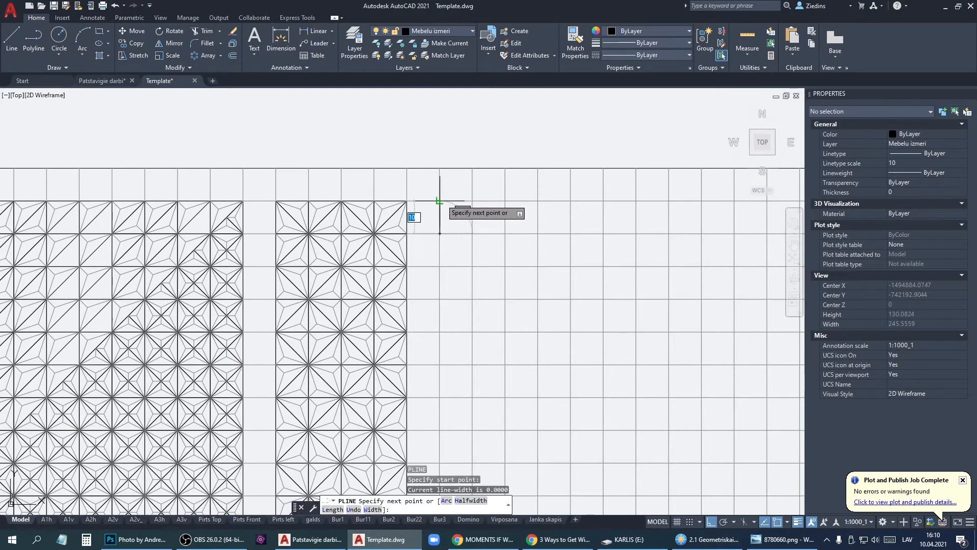
click(468, 218)
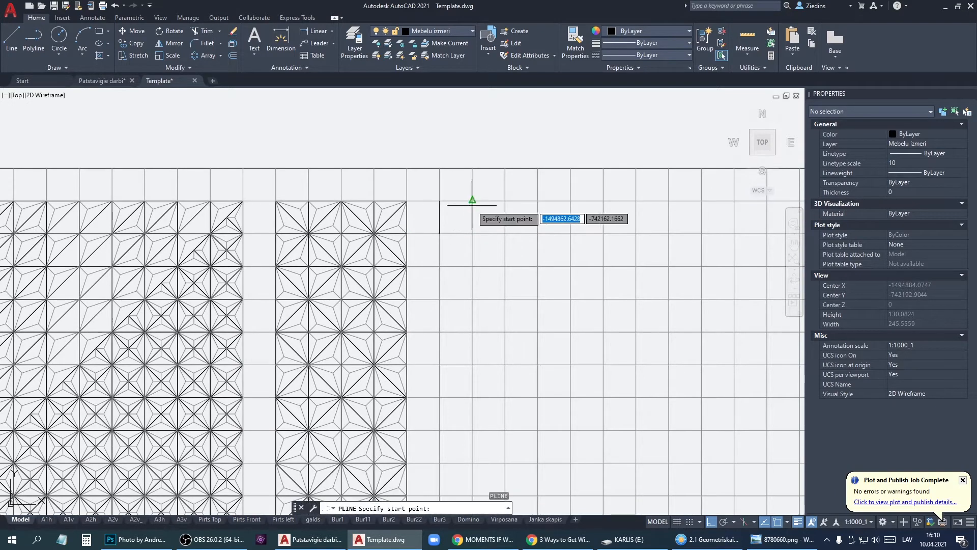
click(440, 216)
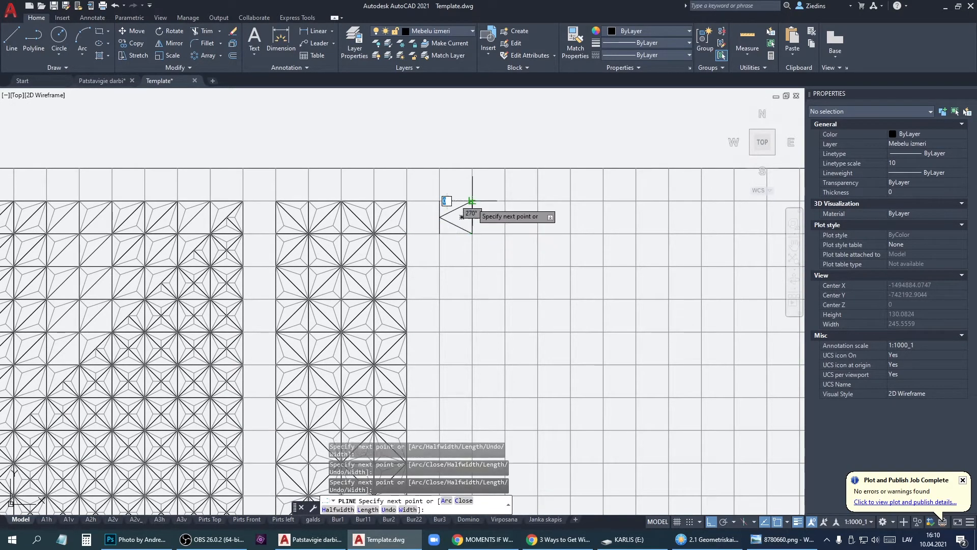
click(472, 201)
key(Escape)
click(439, 228)
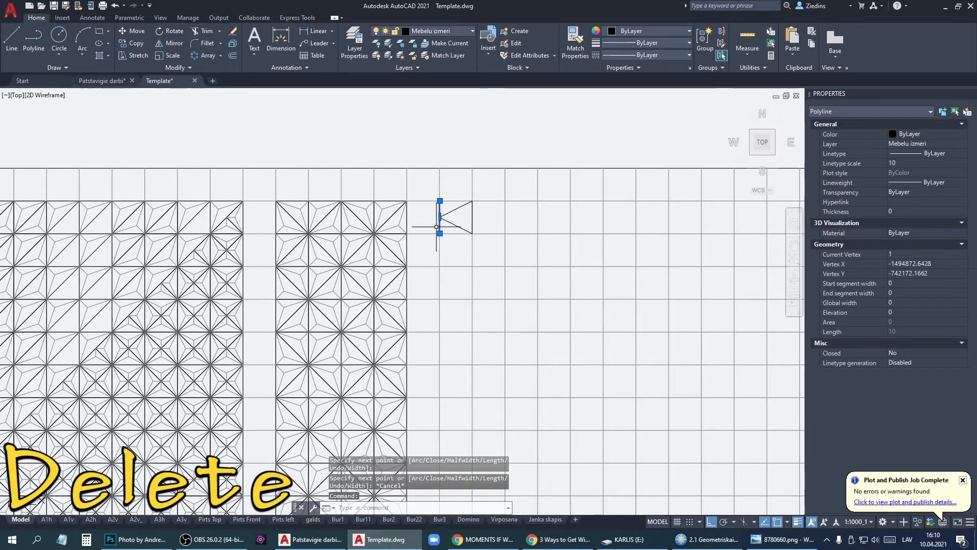
key(Delete)
Draw a polyline from the triangle's right corners to its inner meeting point and trim the centre line beyond that point
text(pl)
key(Return)
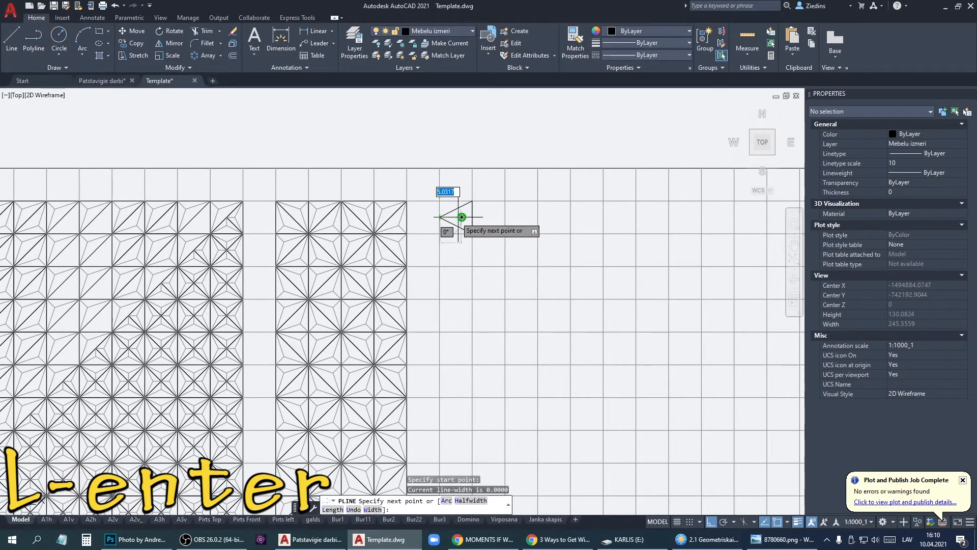
click(471, 204)
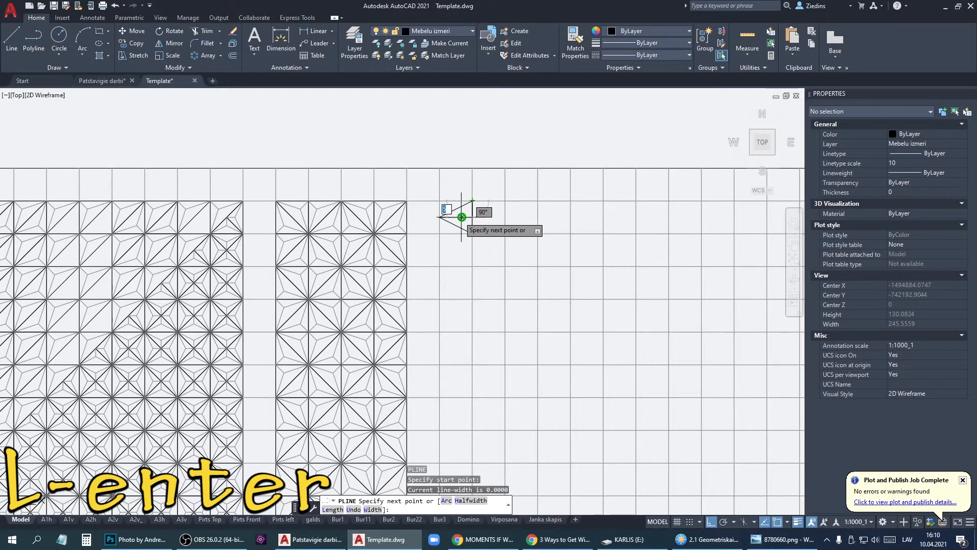
click(462, 217)
click(473, 234)
key(Escape)
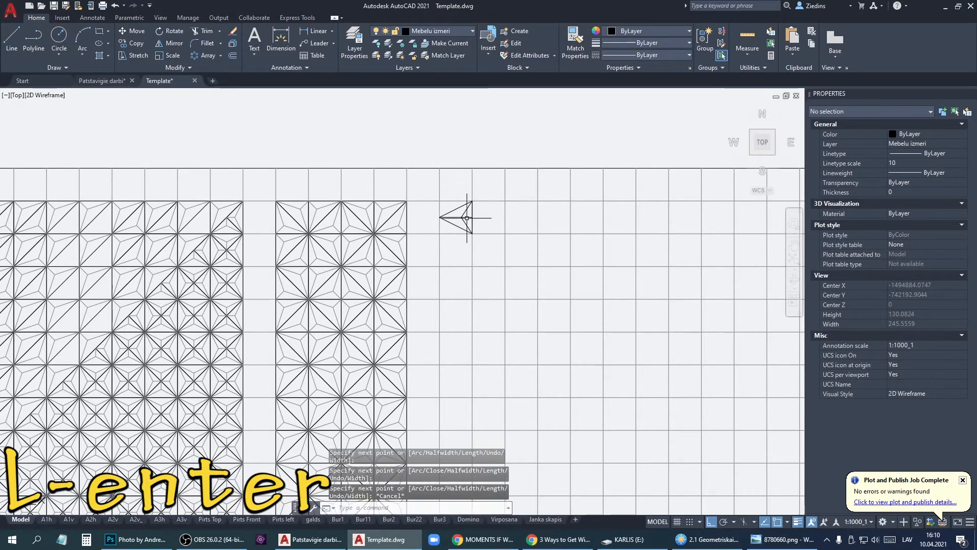
click(202, 31)
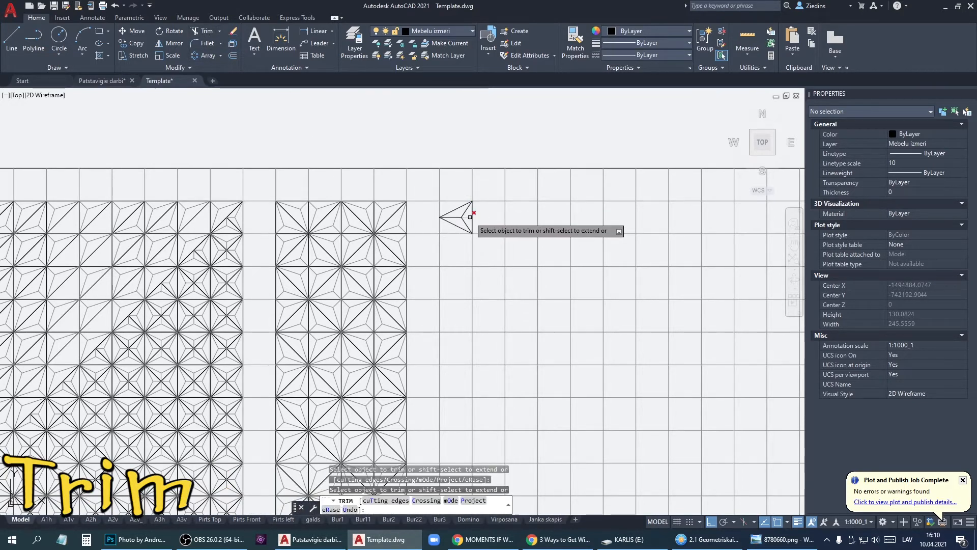
key(Escape)
Set the colour of the triangle's two inner polylines to Color 8
middle_drag(467, 245, 453, 264)
scroll(452, 246, up, 4)
click(452, 245)
click(432, 217)
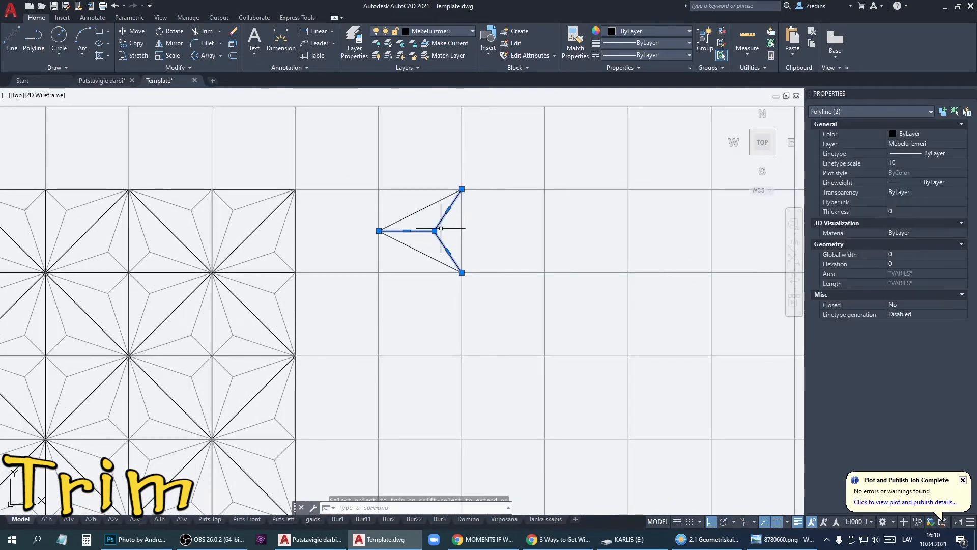
click(920, 137)
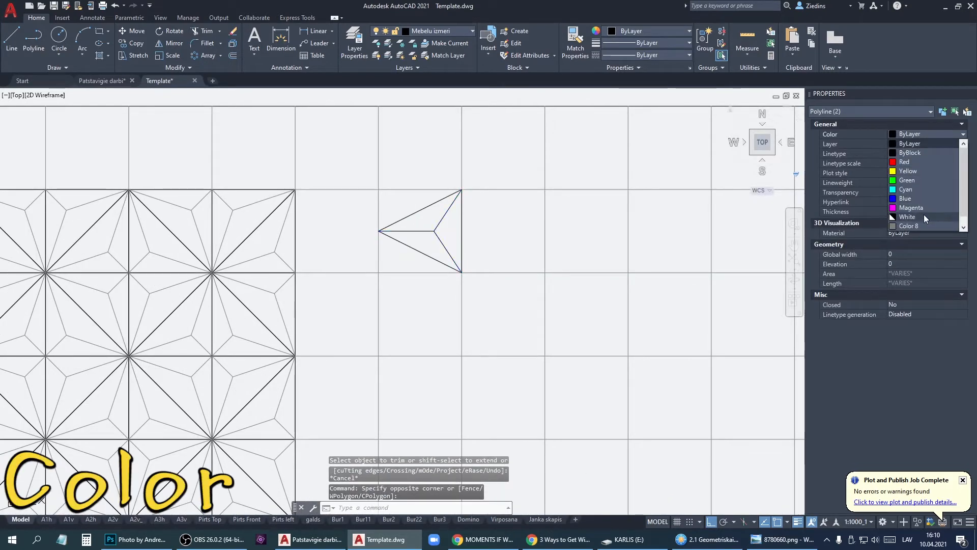
click(922, 225)
key(Escape)
key(Escape)
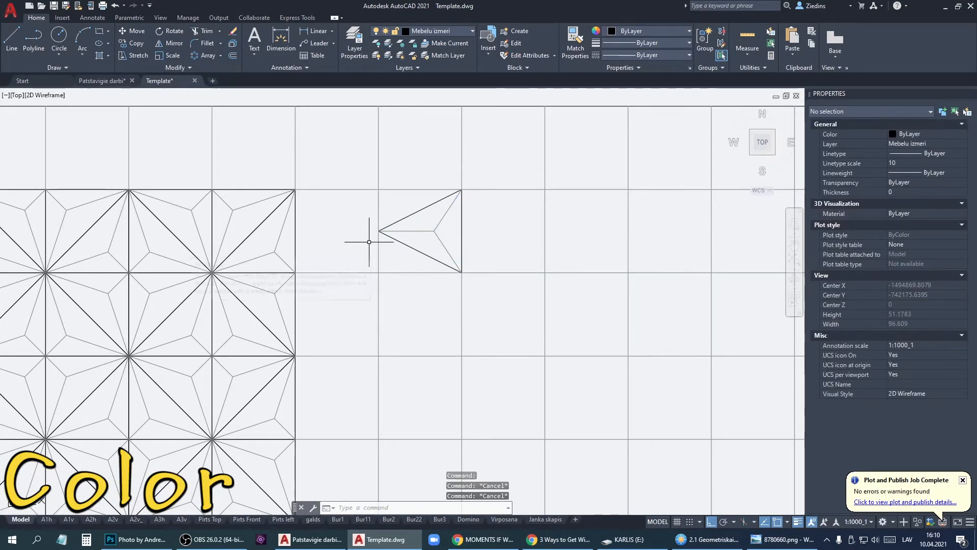
Define the complete triangle as a block named 10x10_2, with its base point at the lower right corner
click(350, 162)
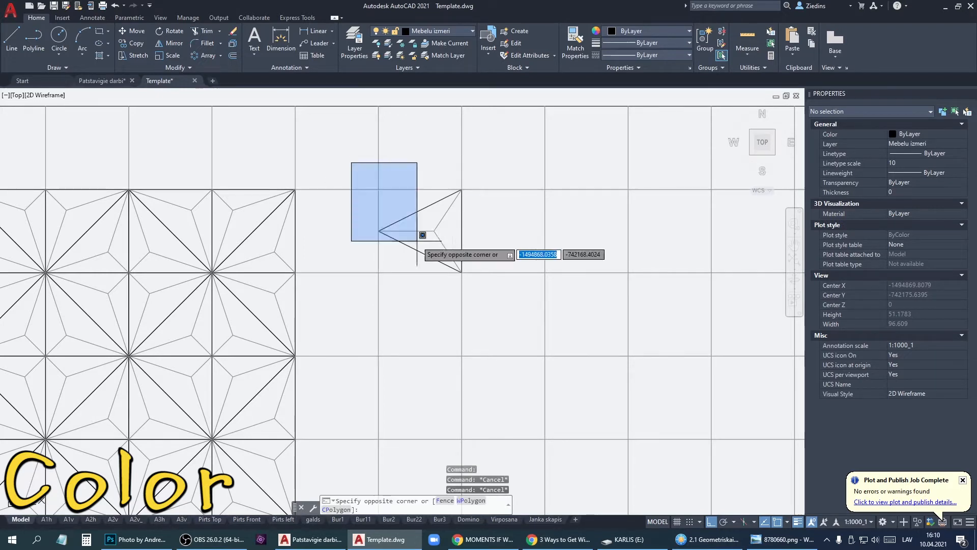
click(510, 305)
text(b)
key(Return)
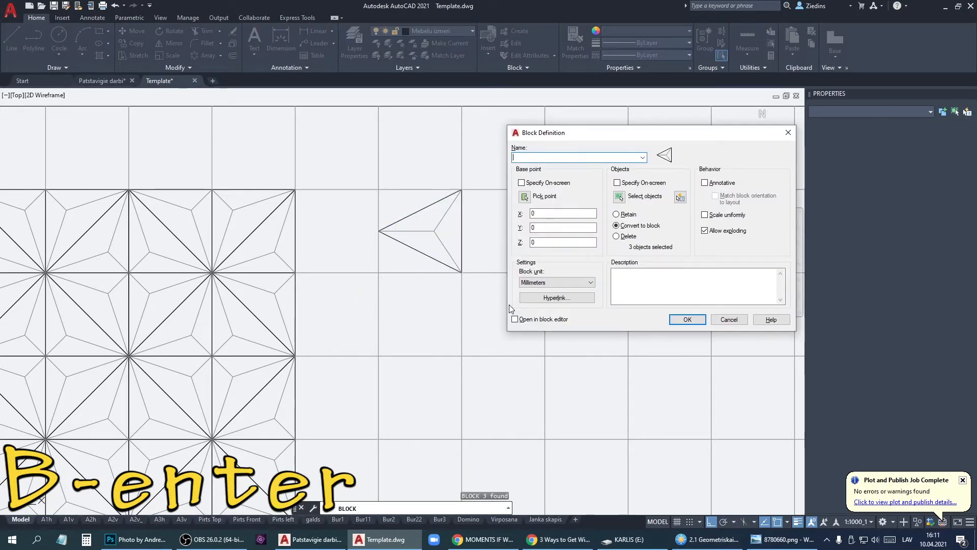
text(10x10_2)
click(525, 197)
click(461, 271)
click(687, 319)
Mirror the triangle block across its vertical right edge, keeping the original, to form a diamond
click(428, 232)
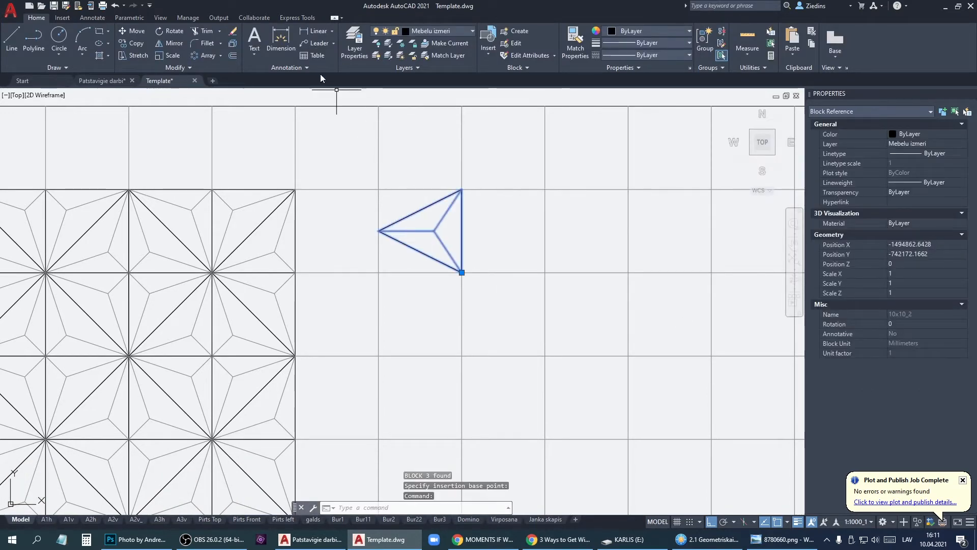
click(169, 44)
click(466, 164)
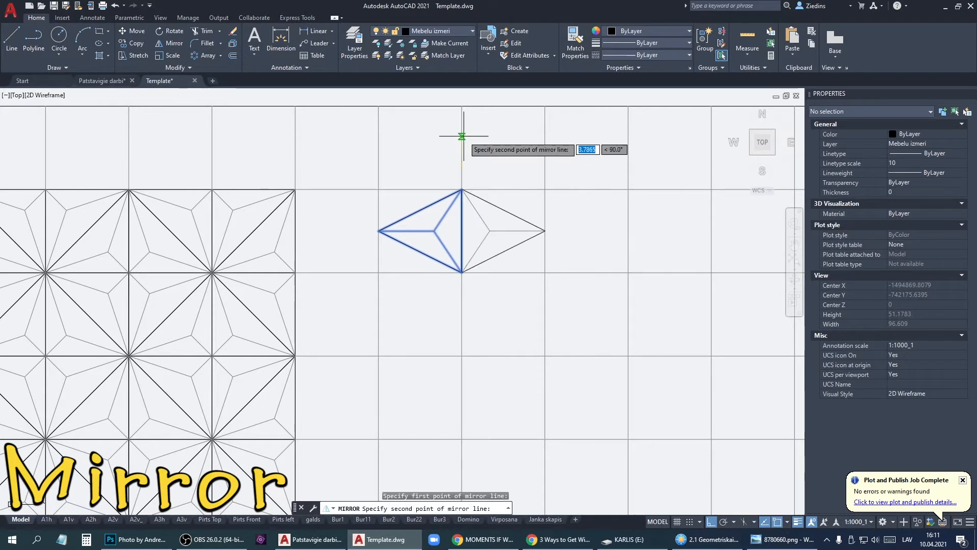
click(463, 137)
key(Return)
Copy the diamond one row down, two cells to the right and diagonally, forming two columns of two diamonds
click(354, 169)
click(585, 301)
right_click(589, 283)
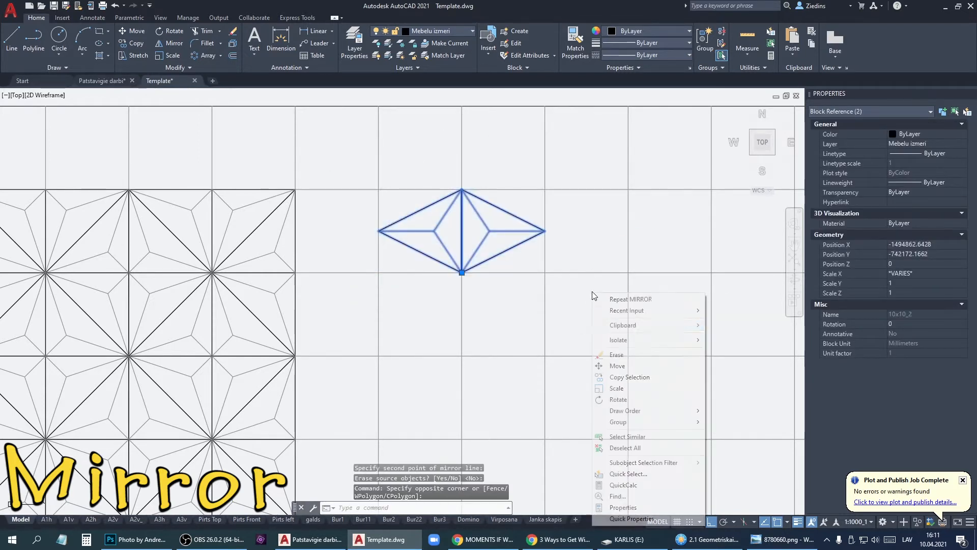
click(642, 377)
click(545, 189)
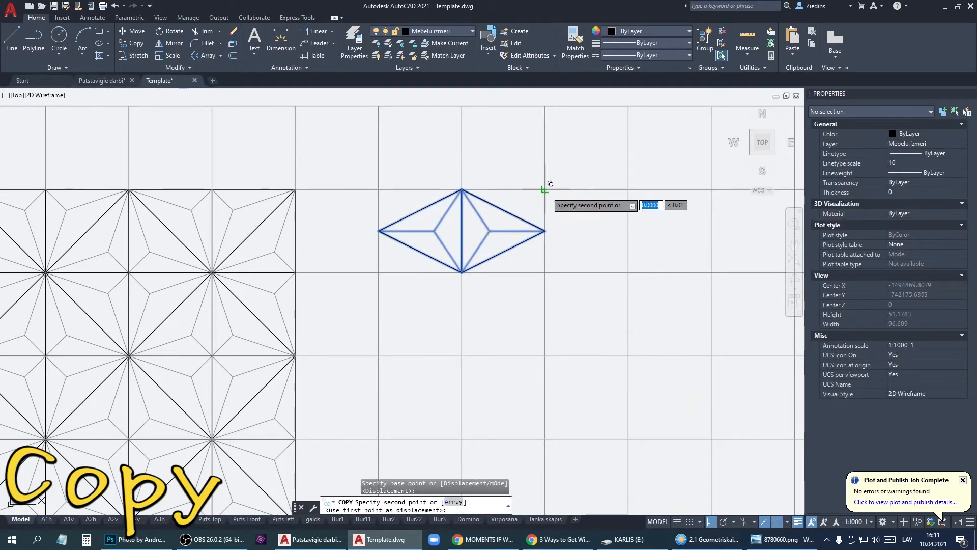
click(711, 189)
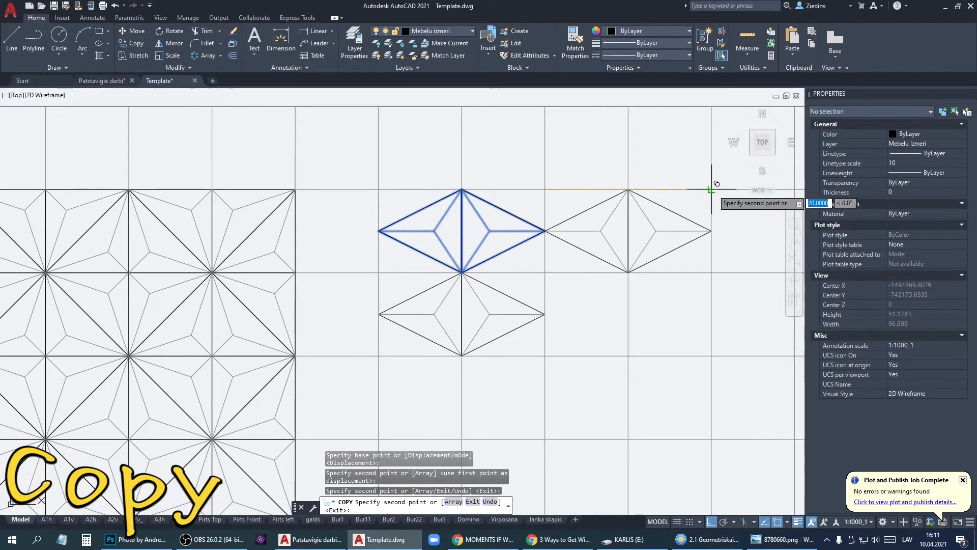
click(711, 273)
middle_drag(708, 300, 639, 296)
scroll(639, 296, down, 2)
key(Escape)
Copy the four-diamond group straight down four times, two rows at a time, to fill the ten-row field
click(422, 205)
click(656, 330)
right_click(656, 330)
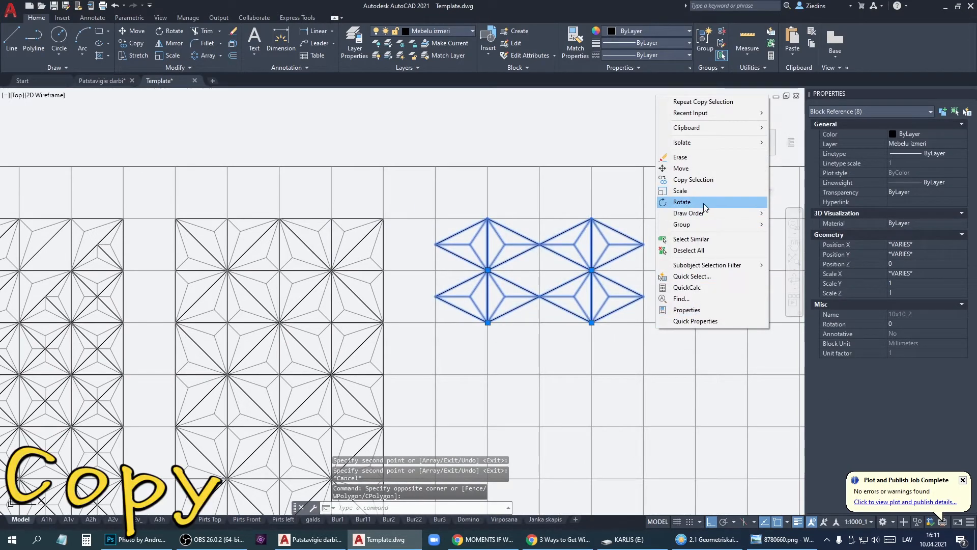
click(701, 180)
click(435, 217)
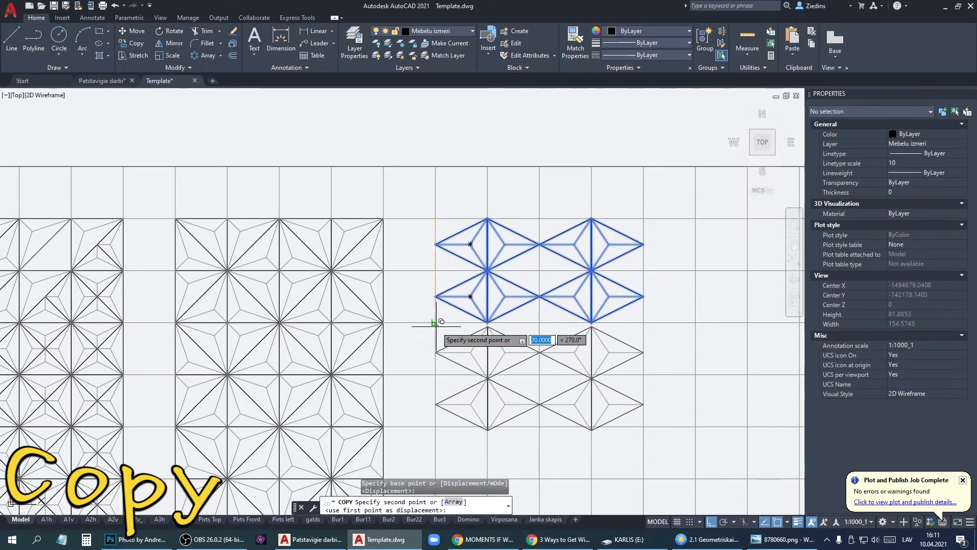
click(435, 322)
middle_drag(461, 441, 506, 209)
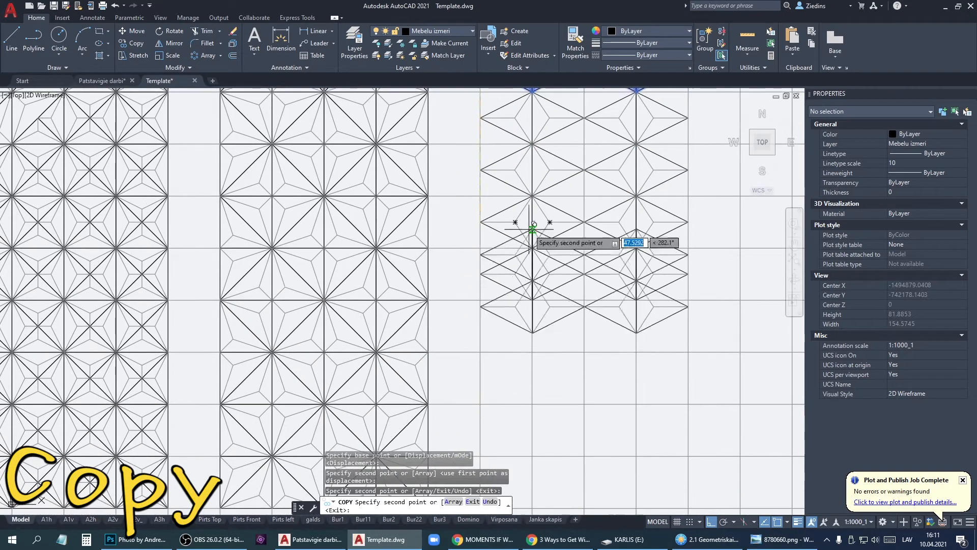
click(479, 404)
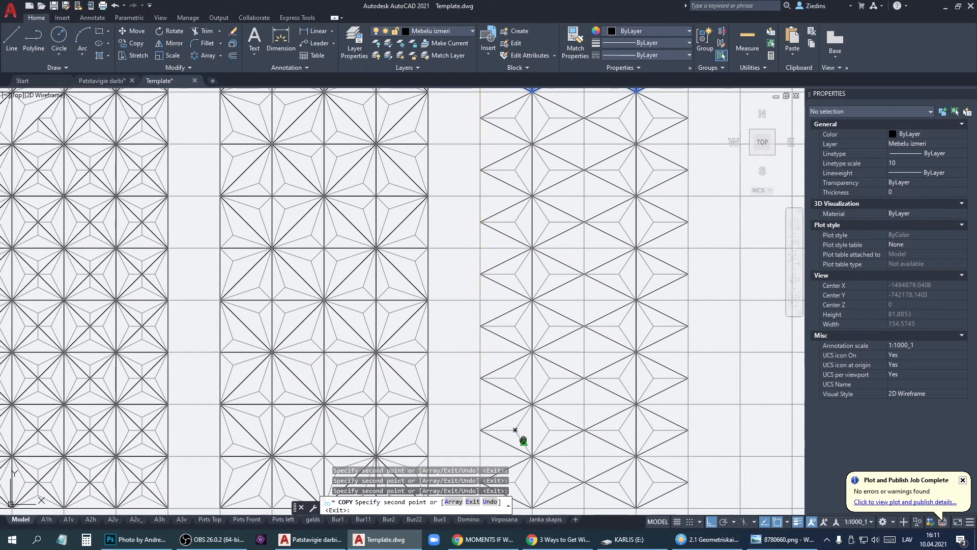
middle_drag(522, 440, 556, 230)
key(Escape)
scroll(463, 342, down, 2)
middle_drag(528, 281, 496, 325)
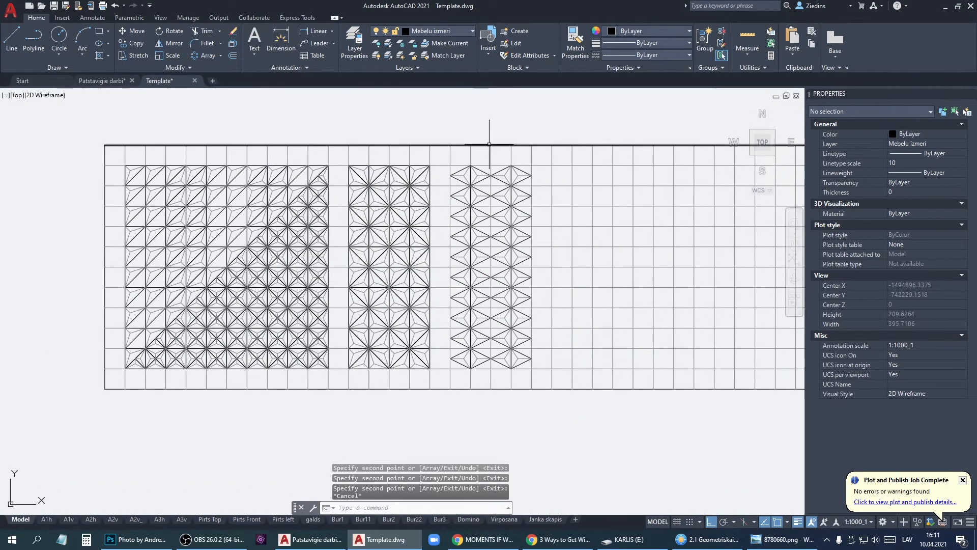
Move the right diamond column straight down by half a cell
click(484, 151)
click(548, 367)
right_click(547, 366)
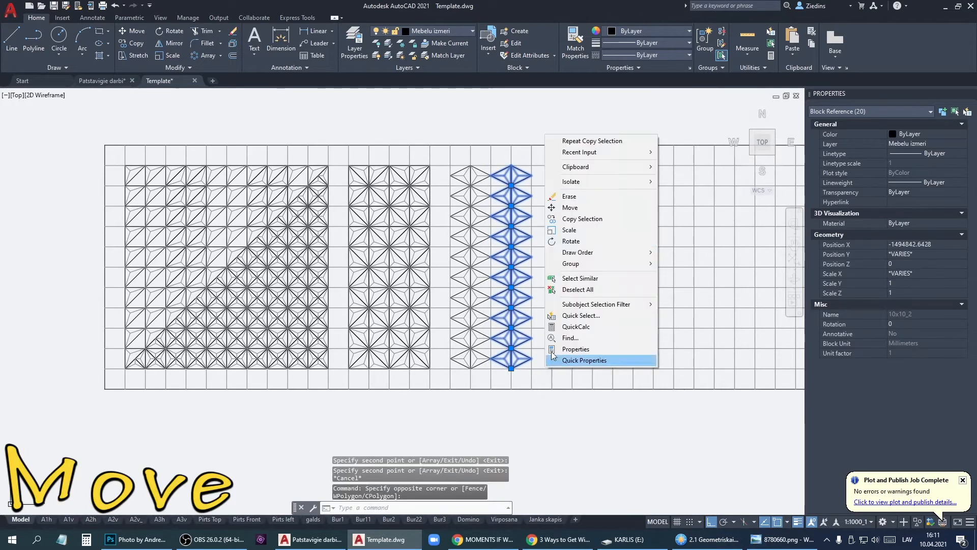
click(595, 207)
scroll(532, 157, up, 4)
click(525, 161)
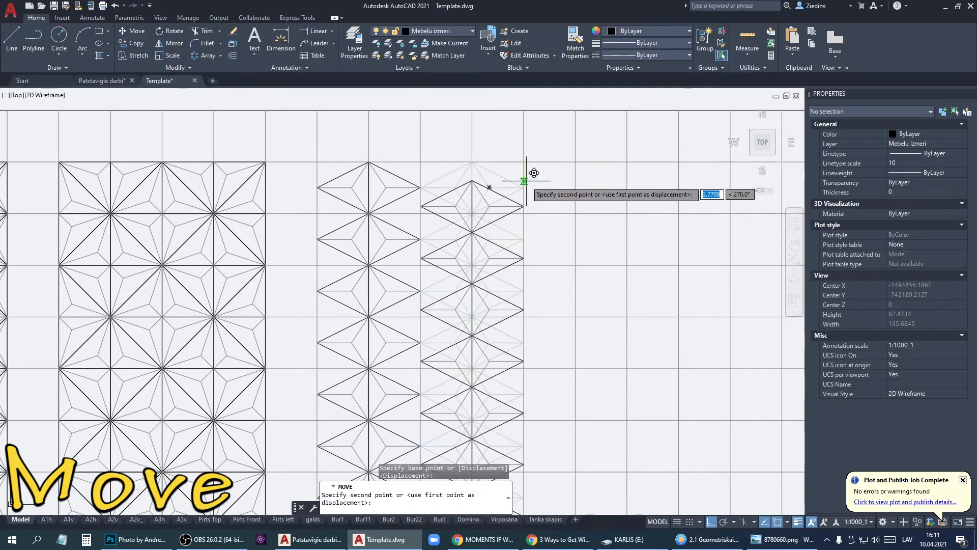
key(Escape)
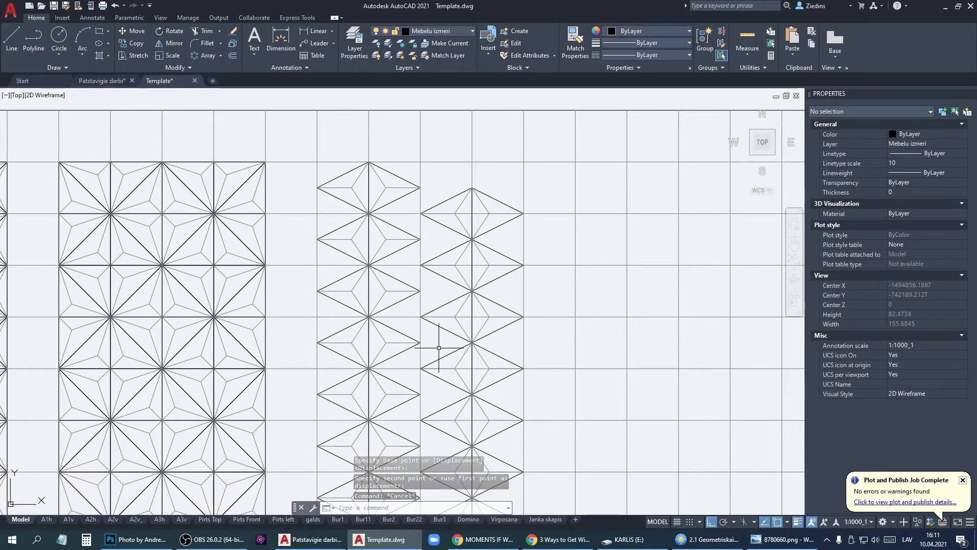
Explode the two triangle blocks of the lowest diamond in the right column
scroll(505, 291, down, 1)
scroll(490, 404, up, 5)
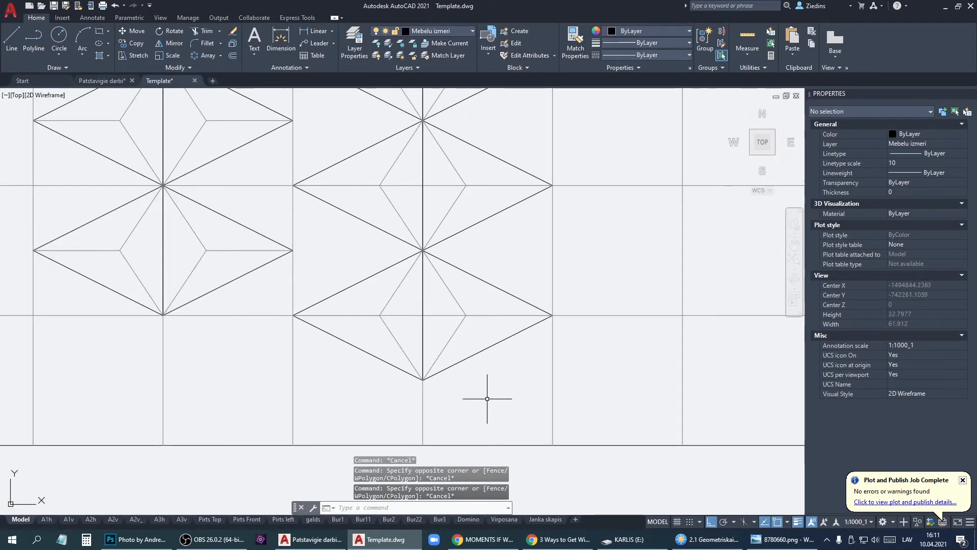
click(481, 368)
click(440, 342)
click(409, 392)
click(386, 342)
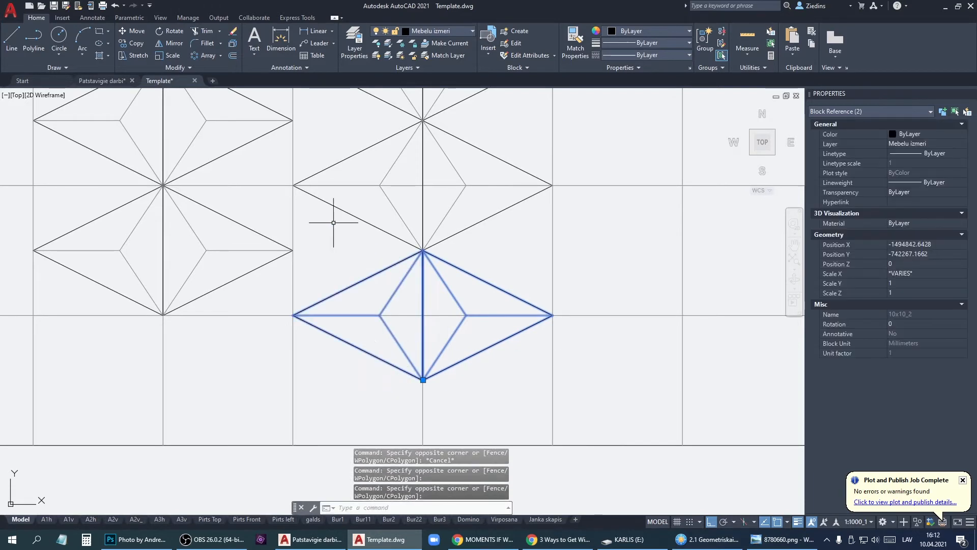
click(232, 44)
key(Escape)
Stretch the bottom vertices of the lowest diamond's two outer triangles up to its centre on the field's lower grid line
click(337, 336)
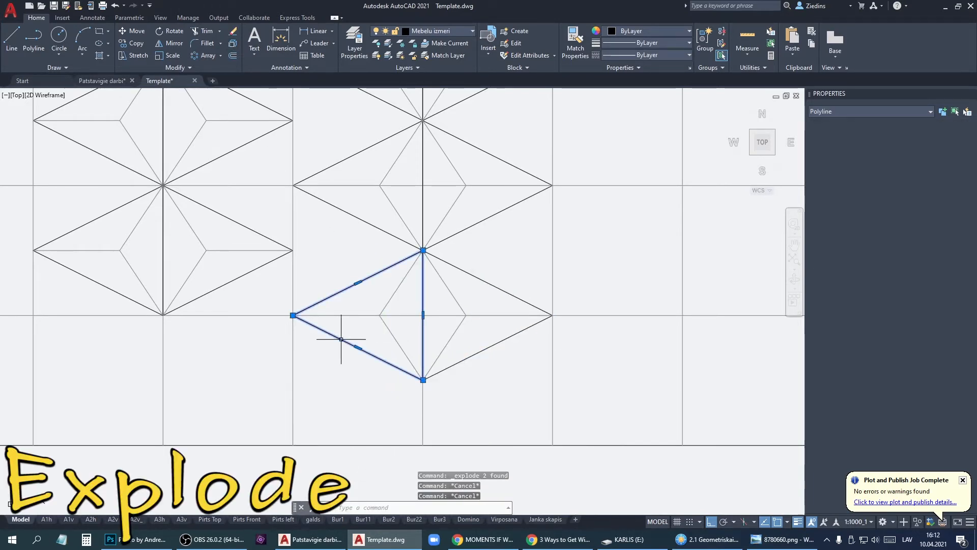
click(423, 380)
click(423, 316)
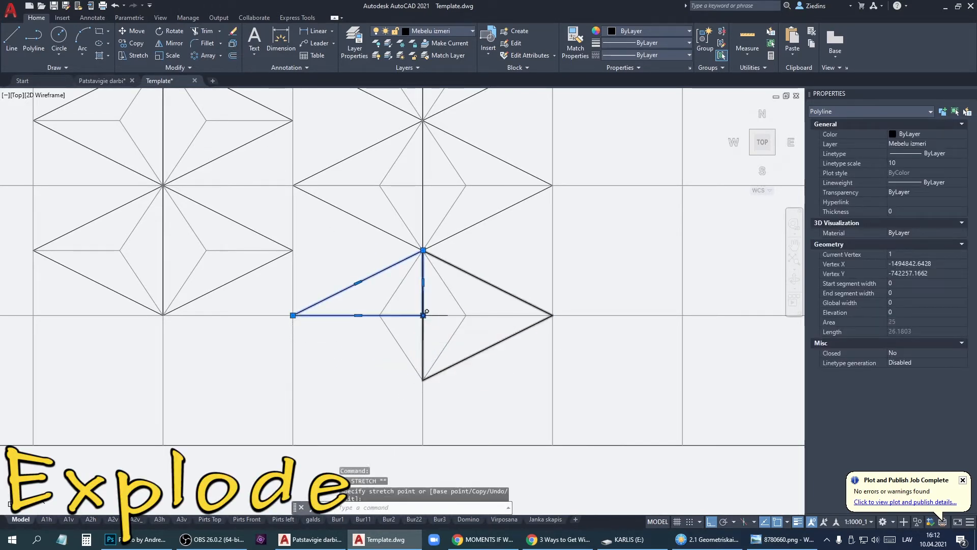
click(458, 361)
click(422, 380)
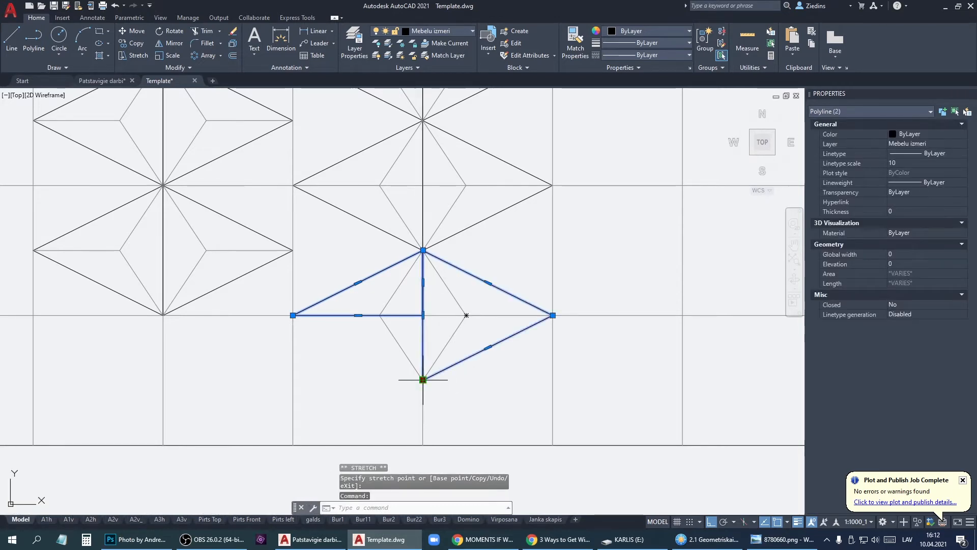
click(422, 315)
key(Escape)
Stretch the shared bottom end of the lowest diamond's two inner grey polylines up to the diamond's centre
click(444, 348)
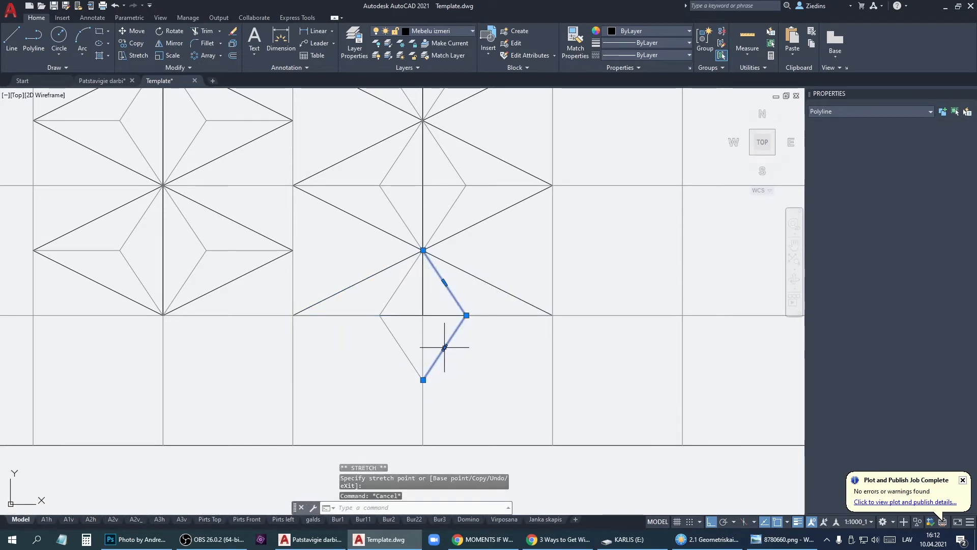
click(415, 367)
click(423, 380)
click(423, 315)
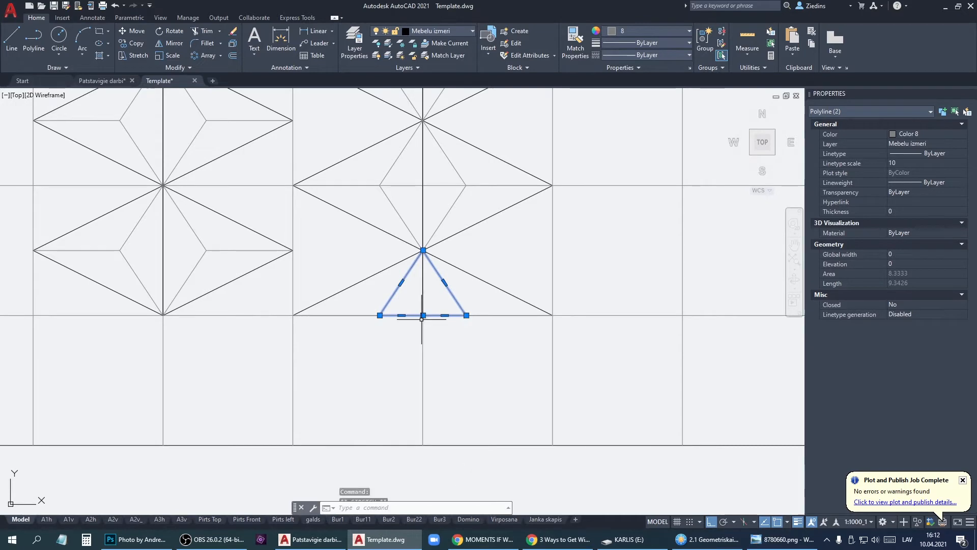
key(Escape)
Mirror the half diamond about the grid's horizontal centre line to fill the top of the right column, keeping the original
scroll(429, 371, down, 4)
scroll(429, 371, down, 2)
click(388, 332)
click(464, 373)
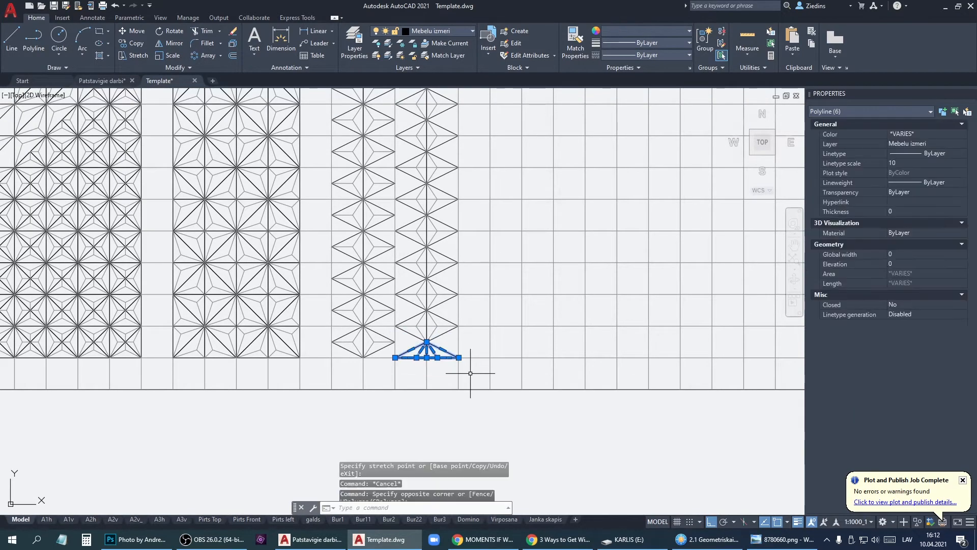
click(163, 45)
scroll(370, 234, down, 4)
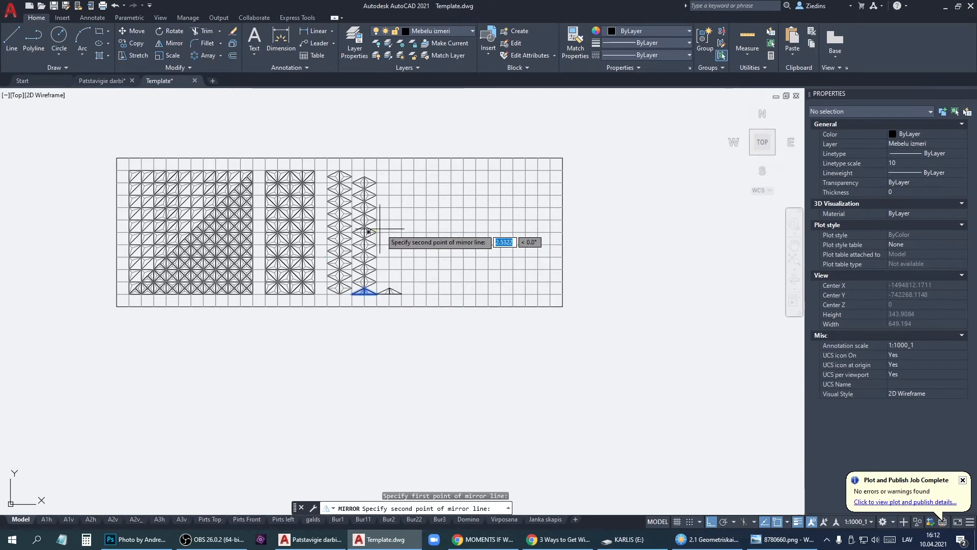
click(590, 235)
key(Return)
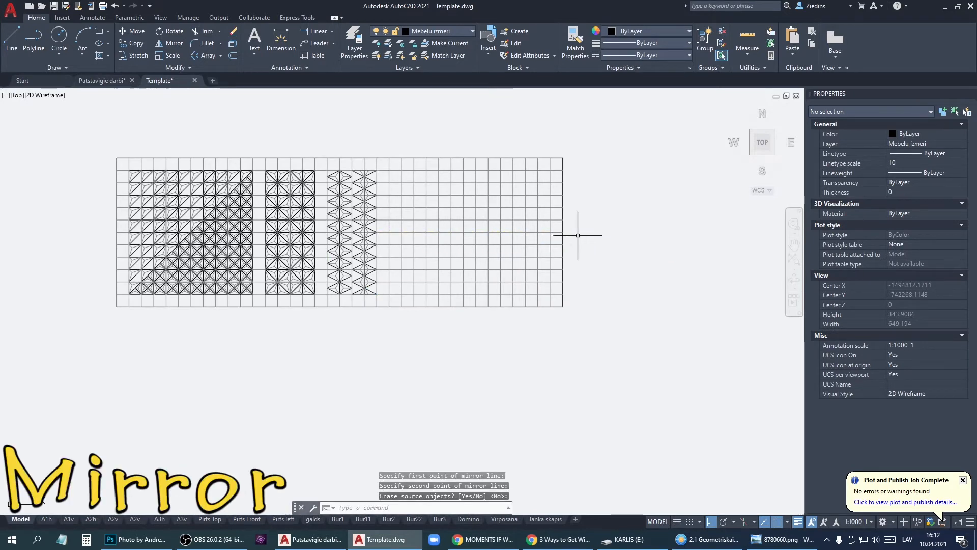
Copy both diamond columns 40 mm to the right so the copies adjoin the originals
click(320, 163)
click(389, 305)
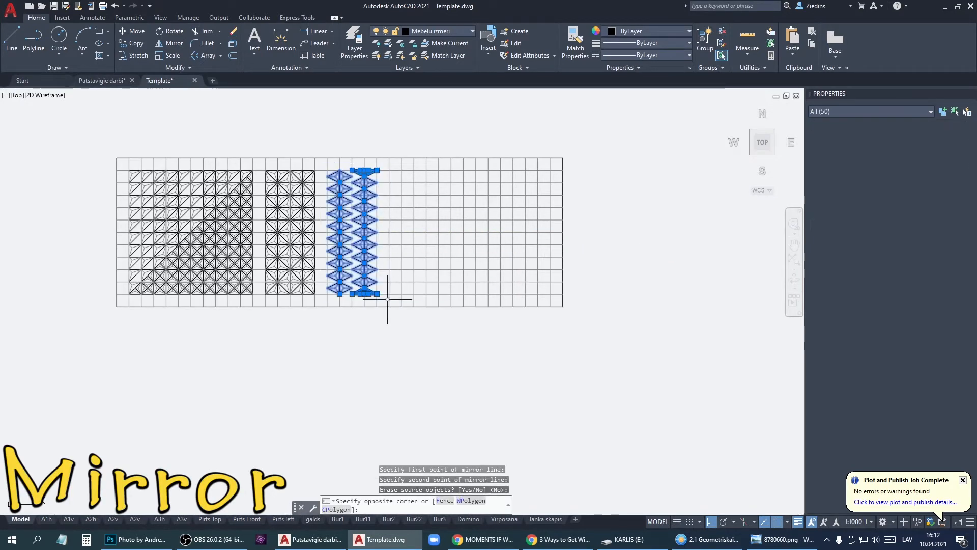
right_click(389, 305)
click(439, 371)
scroll(325, 167, up, 4)
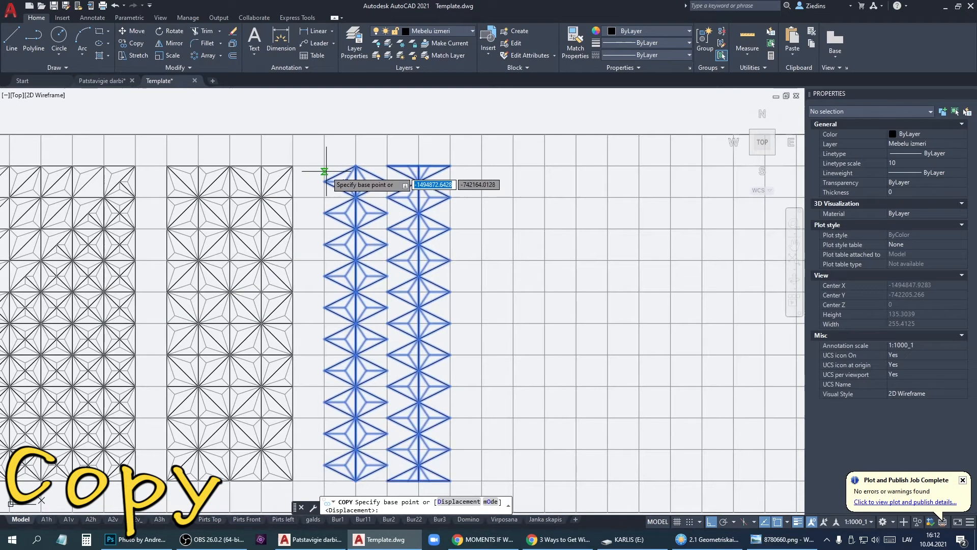
click(325, 166)
click(450, 168)
scroll(428, 206, down, 4)
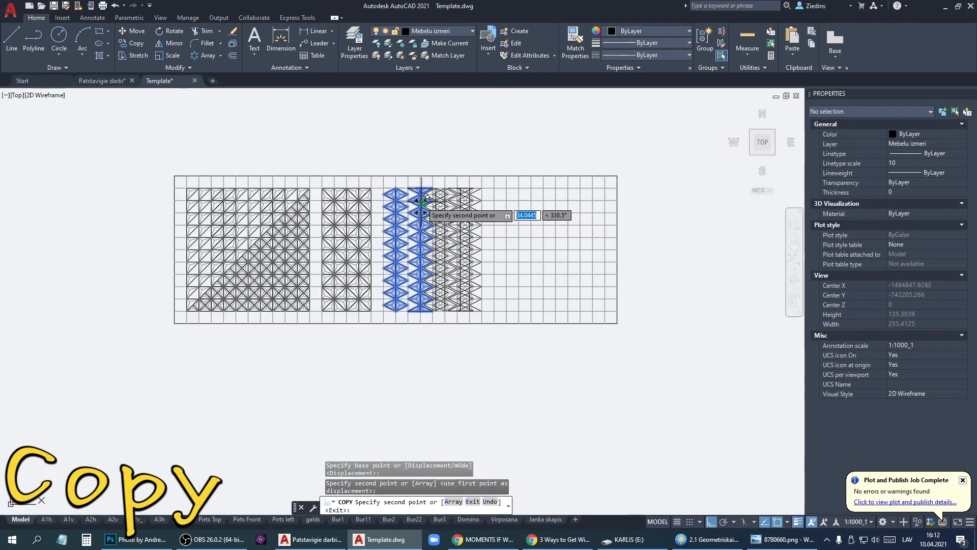
key(Escape)
scroll(468, 294, up, 3)
scroll(508, 273, down, 3)
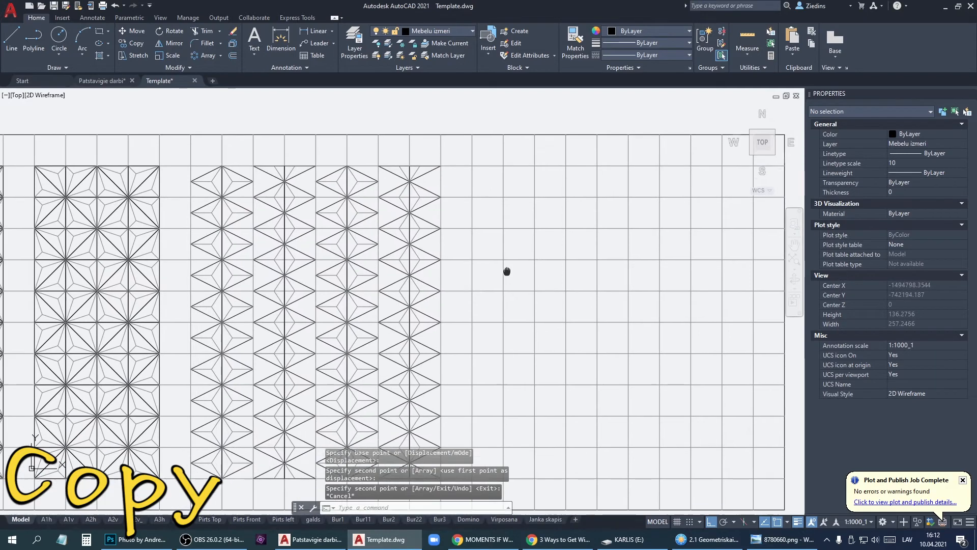
Copy the third square of the first field's top row to the top row, one empty cell right of the diamond field
middle_drag(196, 232, 269, 233)
scroll(80, 183, up, 4)
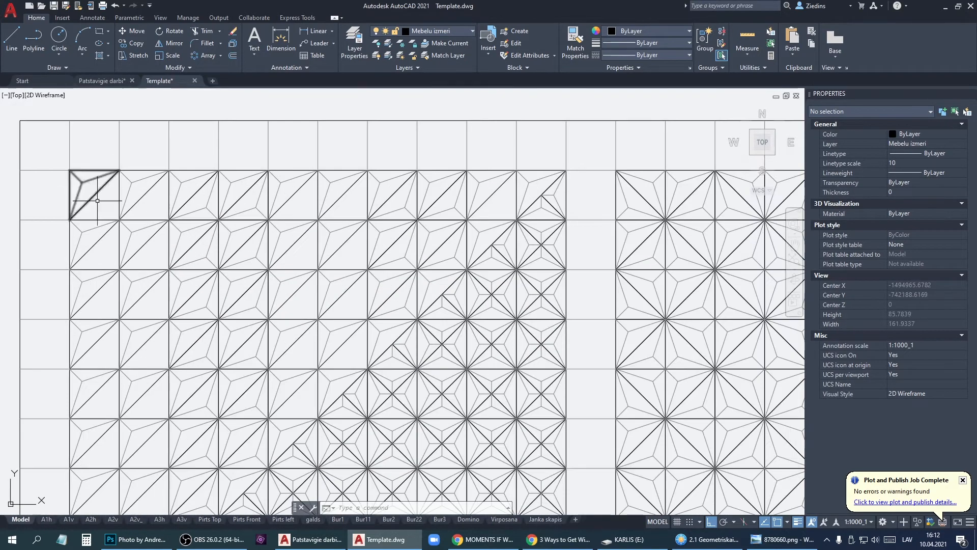
click(212, 206)
click(173, 175)
right_click(189, 179)
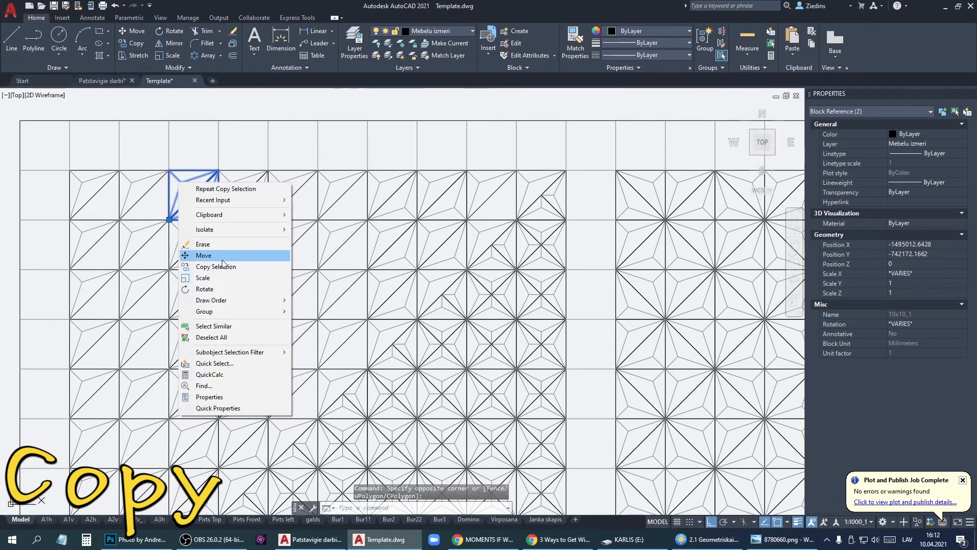
click(223, 265)
click(169, 219)
scroll(258, 185, down, 3)
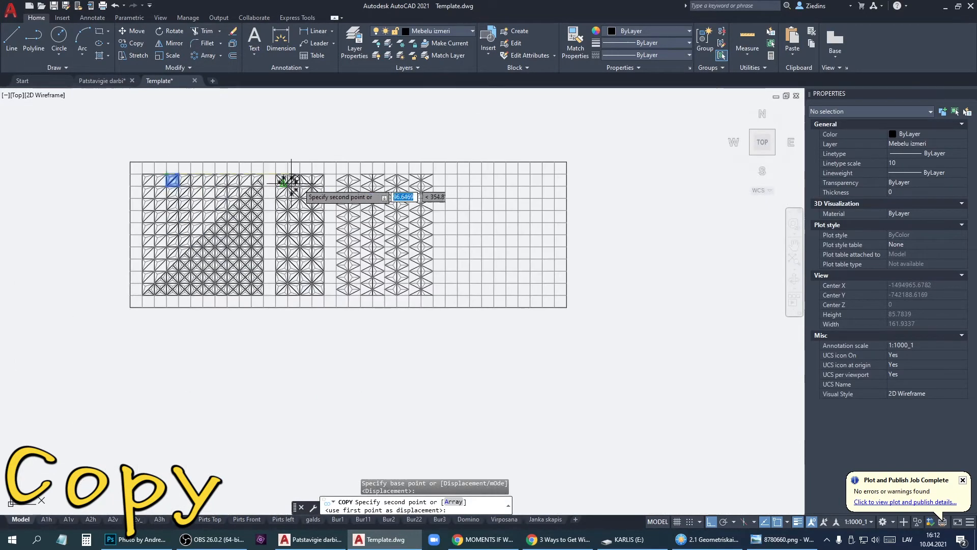
scroll(450, 194, up, 3)
click(435, 146)
scroll(448, 202, up, 4)
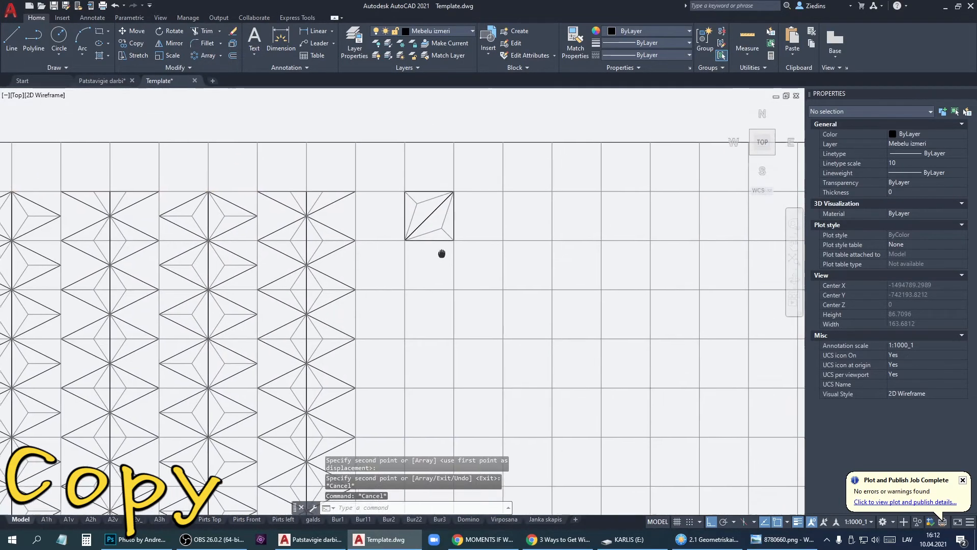
key(Return)
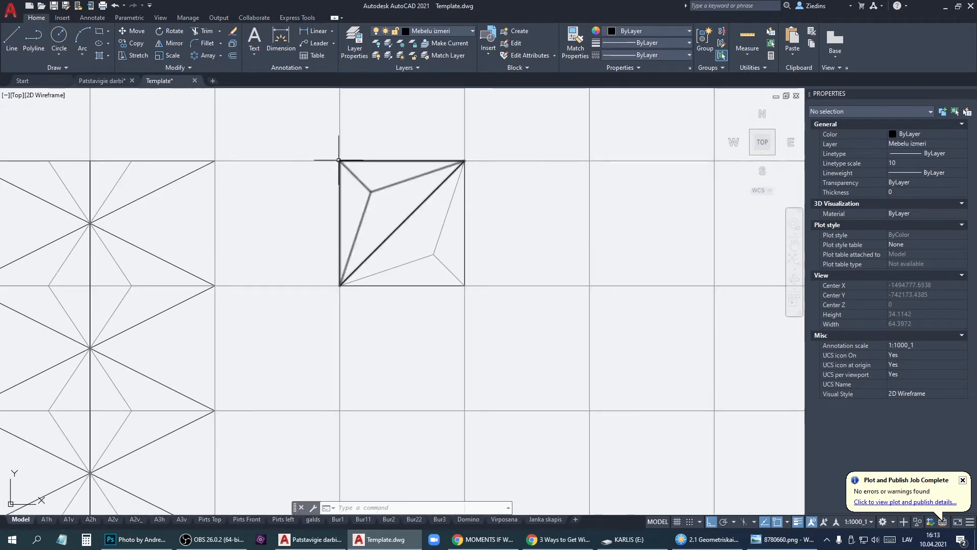
Scale the copied square about its centre by reference, from a length of 10 to a new length of 8
click(317, 144)
click(490, 308)
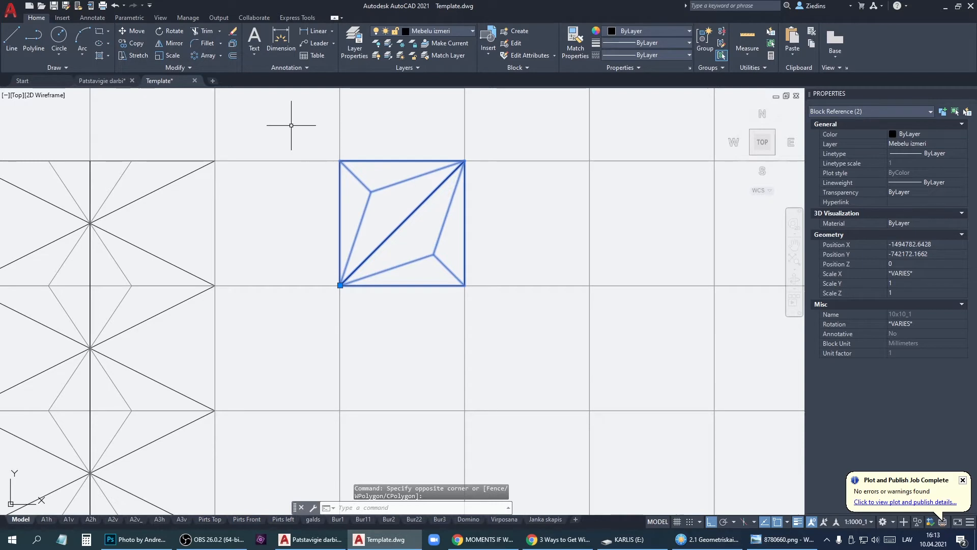
click(175, 54)
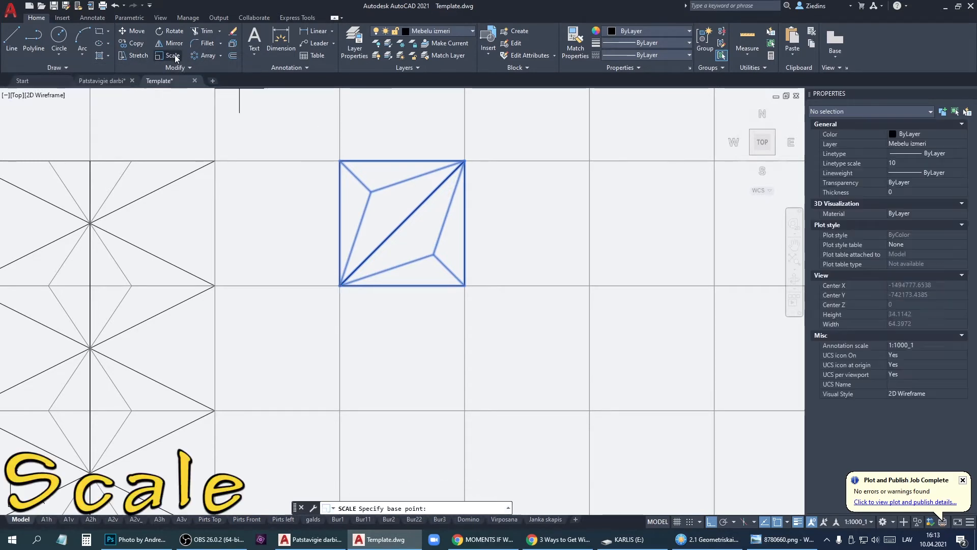
click(402, 223)
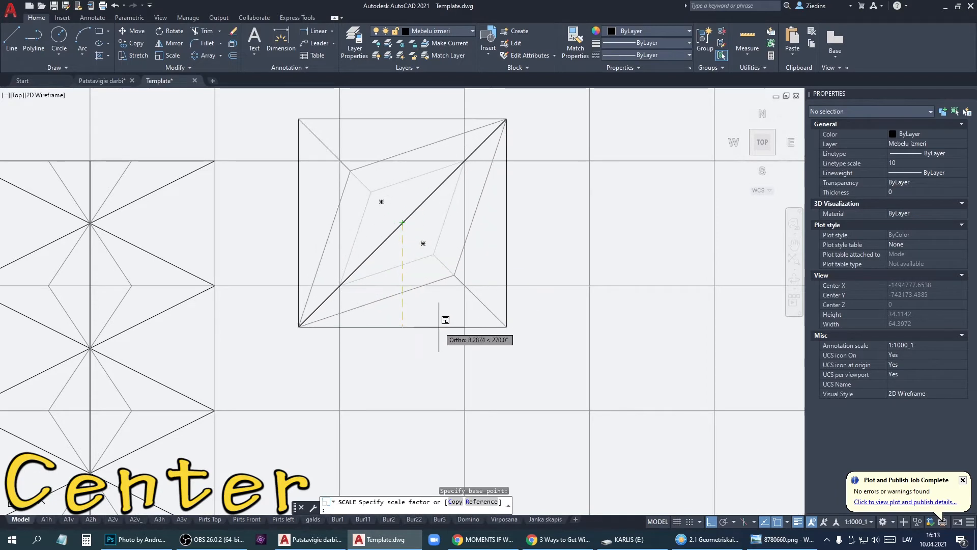
click(472, 502)
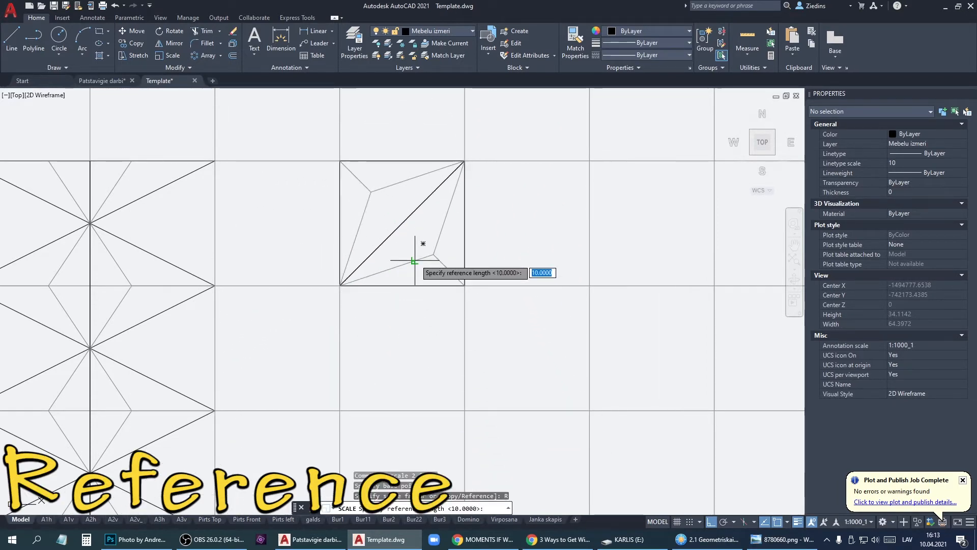
text(10)
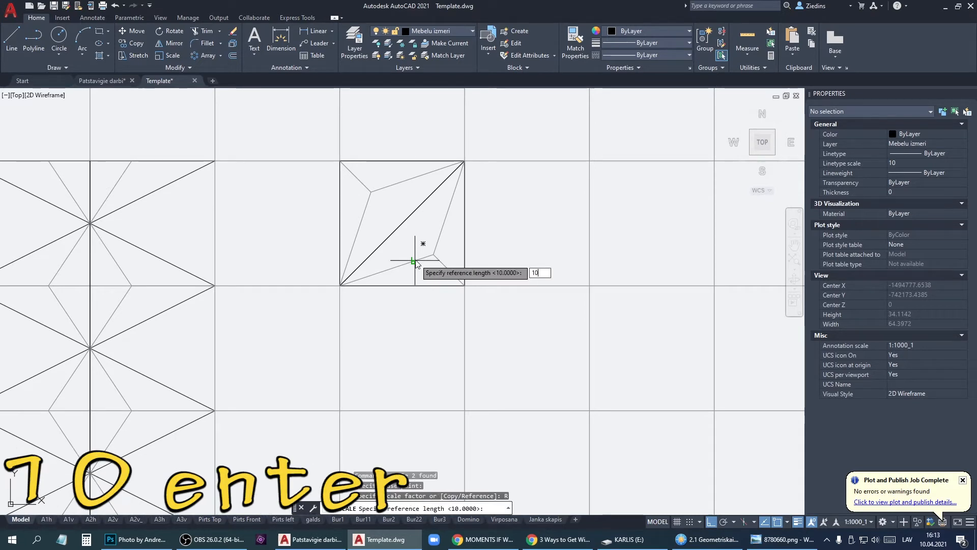
key(Return)
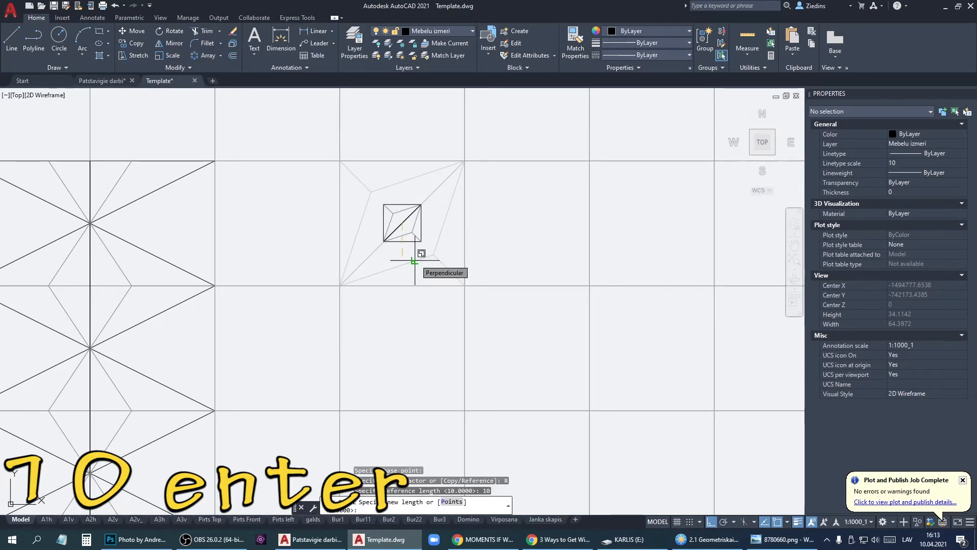
text(8)
key(Return)
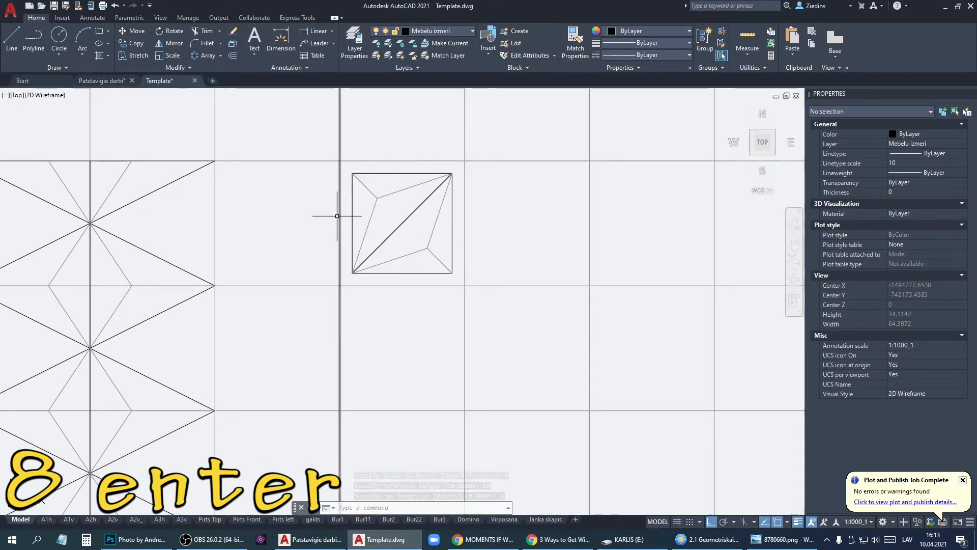
Mirror the scaled square about the grid line on its cell's right side, keeping the original
click(319, 165)
click(486, 284)
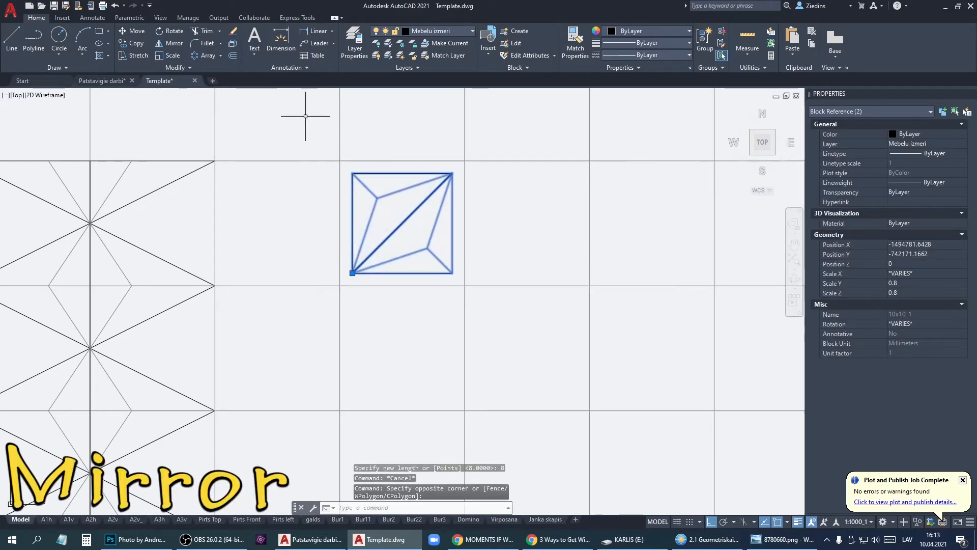
click(173, 43)
click(463, 257)
click(464, 209)
key(Return)
key(Escape)
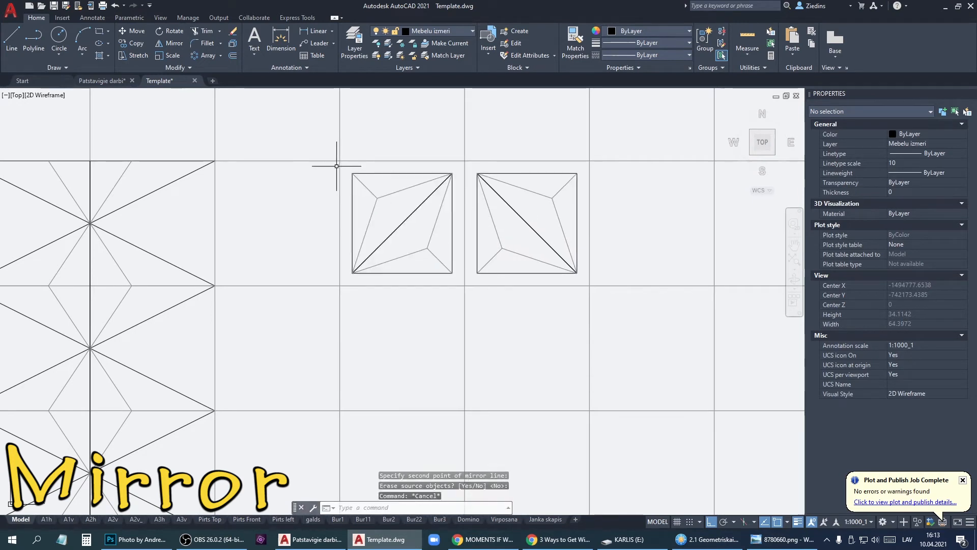
Mirror the two small squares about the grid line below them, keeping the originals
click(323, 165)
click(611, 296)
click(173, 43)
click(501, 286)
click(509, 285)
key(Return)
key(Escape)
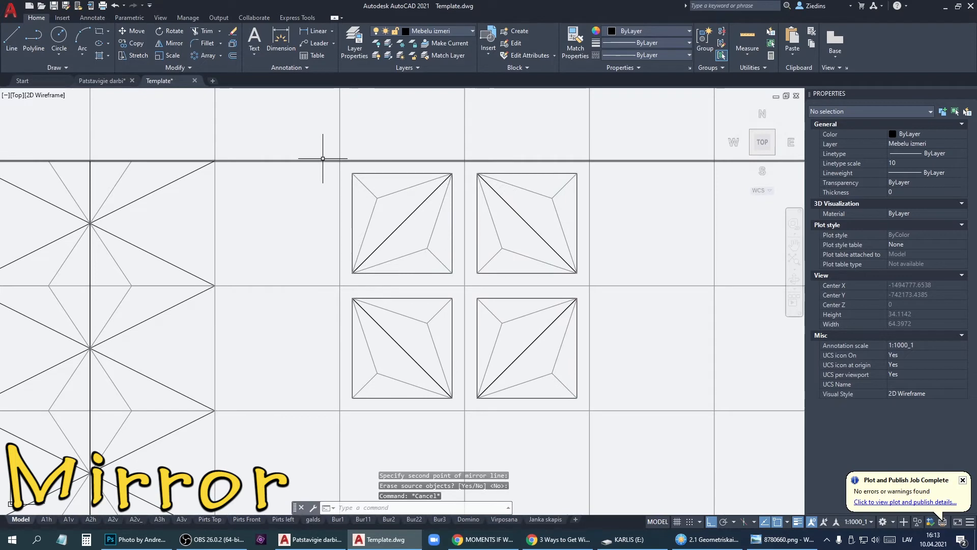
Copy the group of four small squares two cells (20 mm) to the right
click(316, 170)
scroll(508, 260, down, 4)
click(554, 329)
right_click(553, 329)
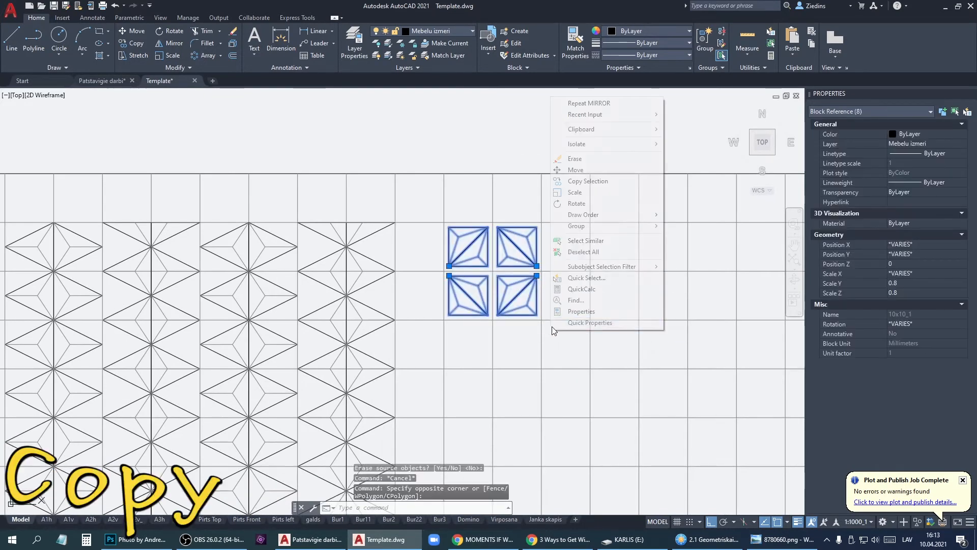
click(580, 182)
click(449, 224)
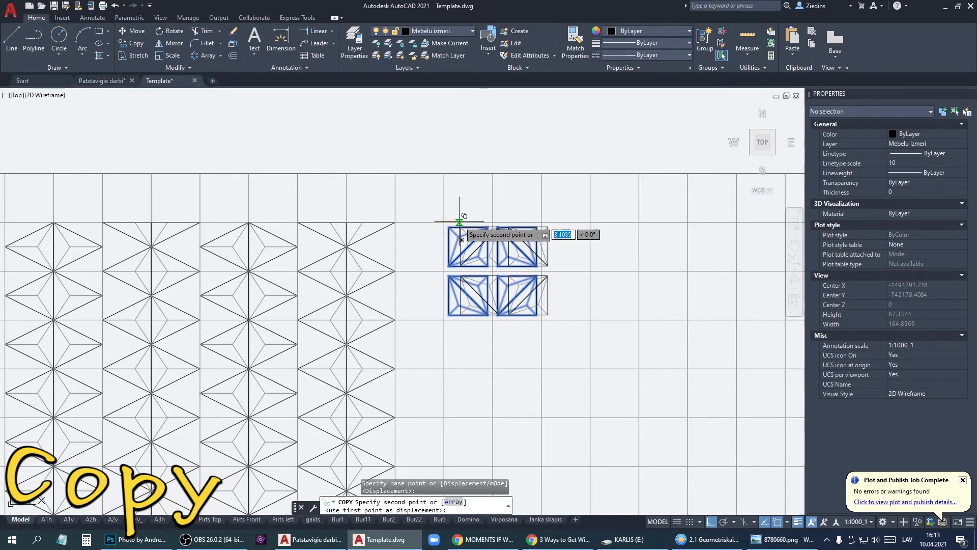
click(541, 223)
scroll(541, 222, down, 3)
key(Escape)
Copy the two rows of small squares downward four times at two-cell (20 mm) intervals to fill all ten rows
click(473, 207)
click(617, 290)
right_click(616, 293)
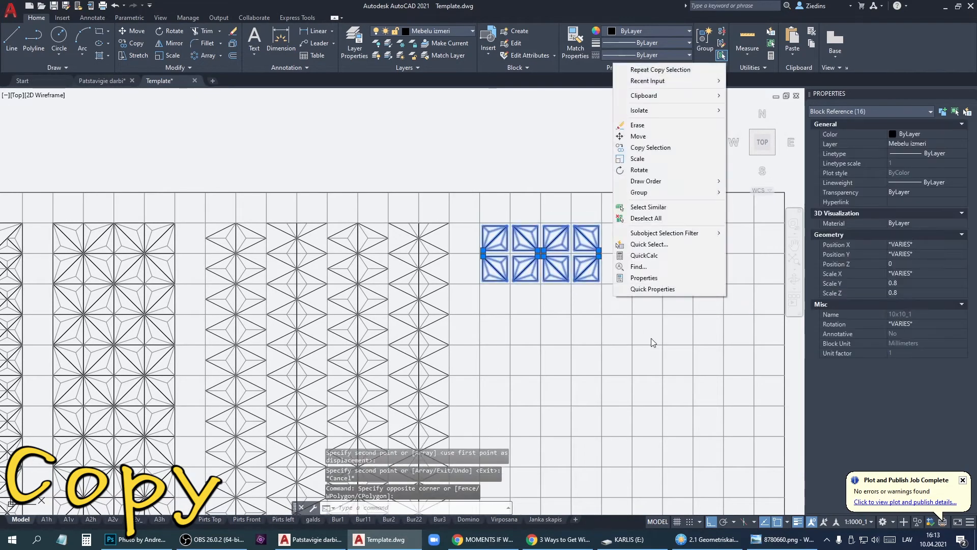
click(646, 148)
click(633, 224)
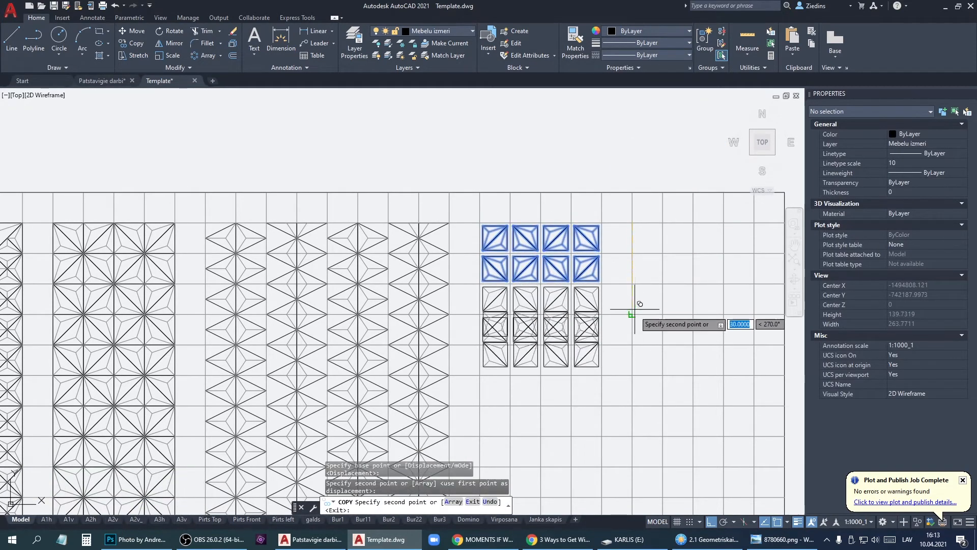
click(633, 345)
click(633, 406)
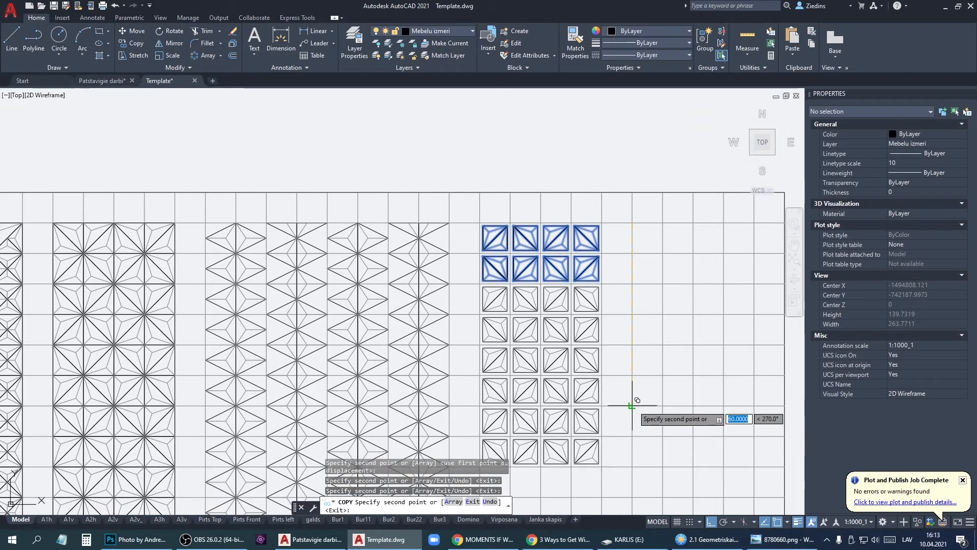
click(633, 466)
scroll(634, 357, down, 3)
key(Escape)
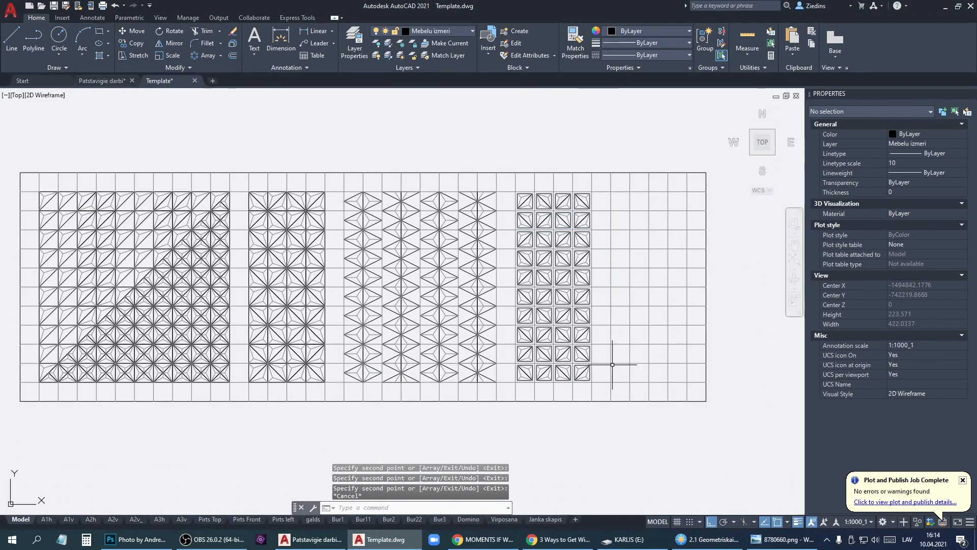
Draw two crossing diagonal polylines over one cell by two at the top, one empty column right of the small squares
scroll(612, 364, up, 2)
scroll(471, 262, up, 2)
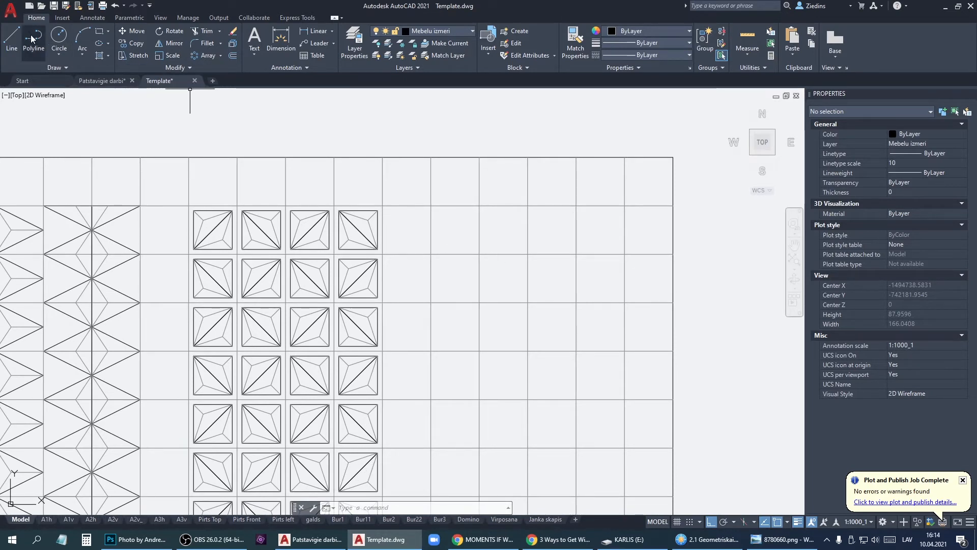
text(pl)
key(Return)
click(431, 206)
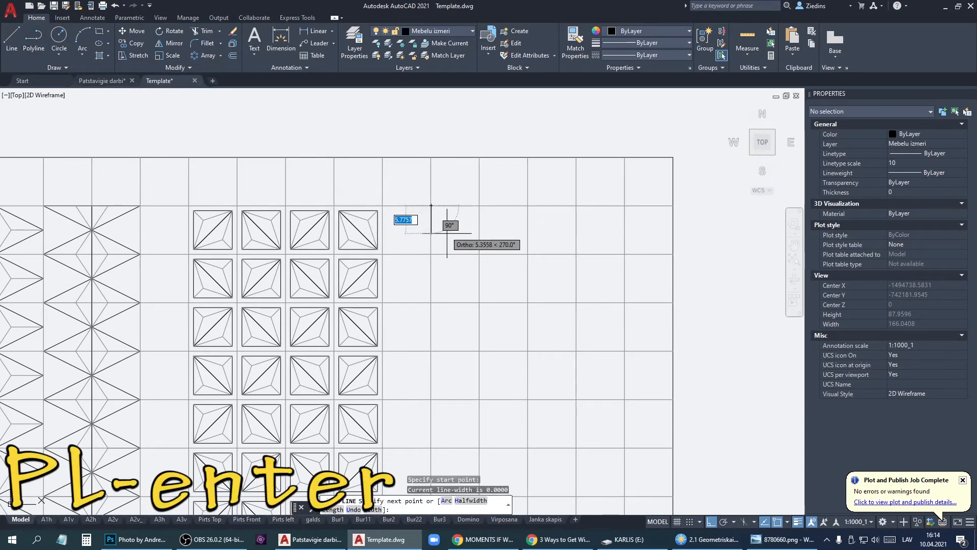
click(480, 302)
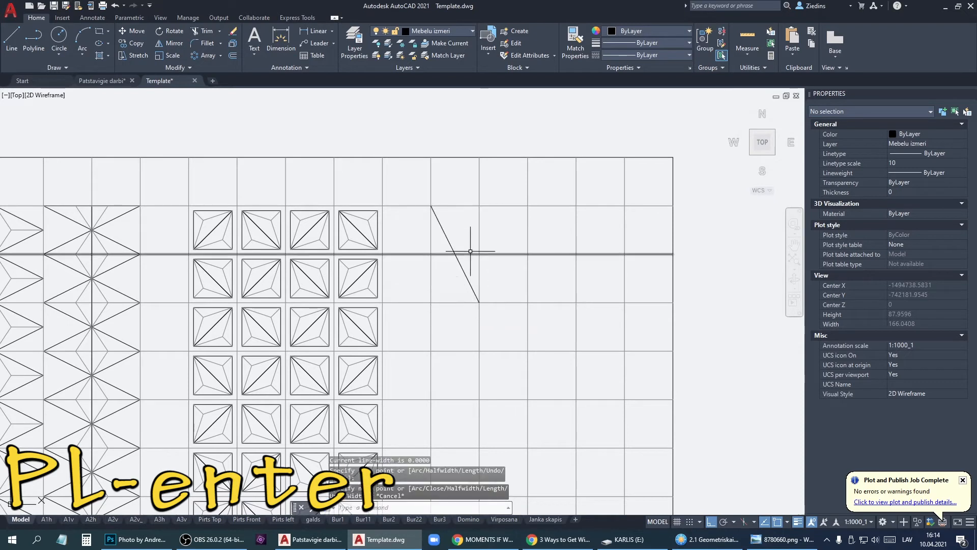
click(431, 302)
Draw a horizontal polyline across the cell through the diagonals' crossing and a vertical one from the crossing up to the field's top line
click(431, 253)
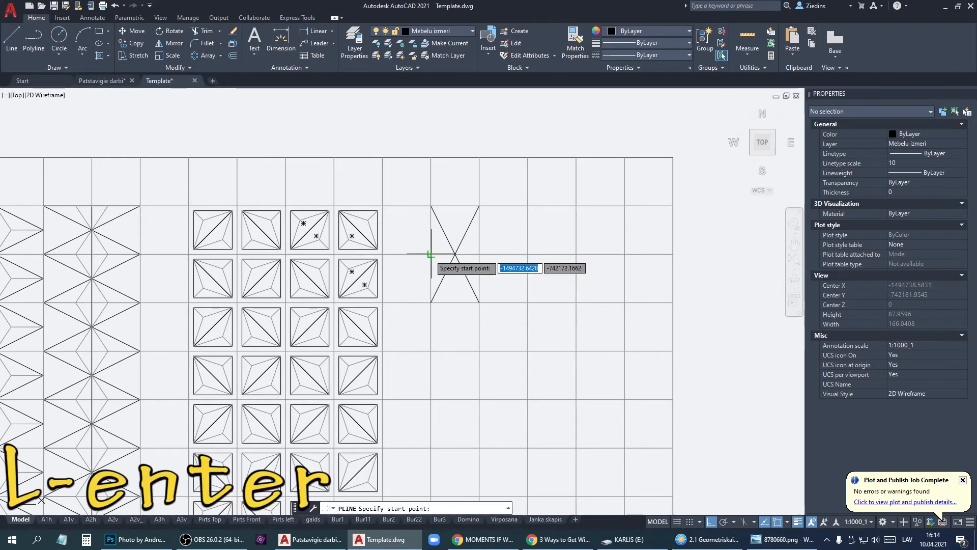
click(479, 253)
key(Return)
key(Return)
click(455, 253)
key(Escape)
middle_drag(453, 245, 449, 280)
scroll(447, 263, up, 4)
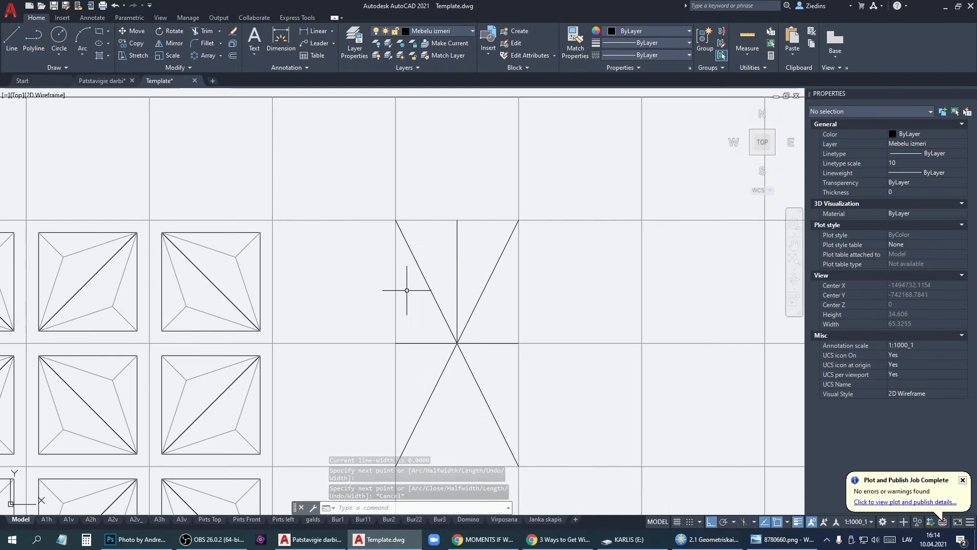
Trim the diagonals down to the upper-left half and shorten the horizontal polyline's right end to the crossing point
click(496, 413)
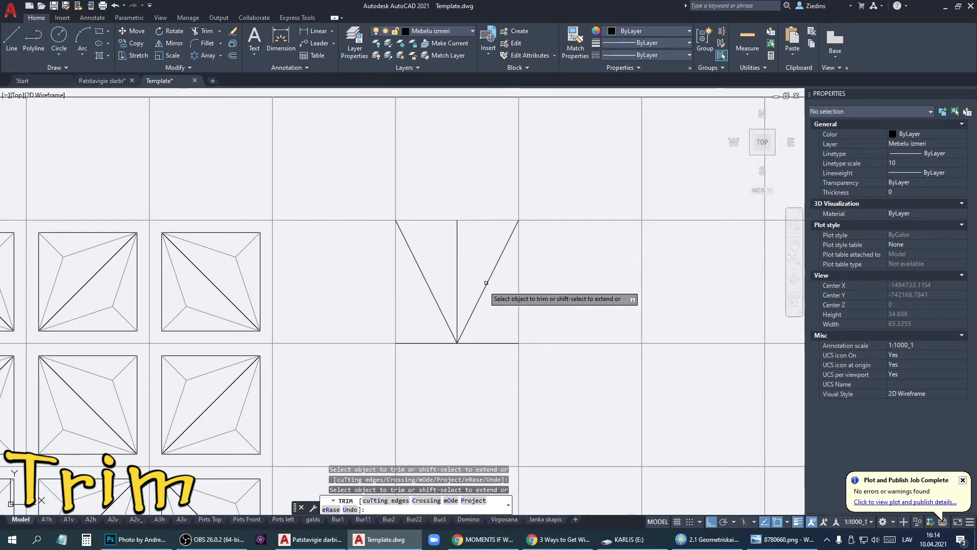
click(475, 309)
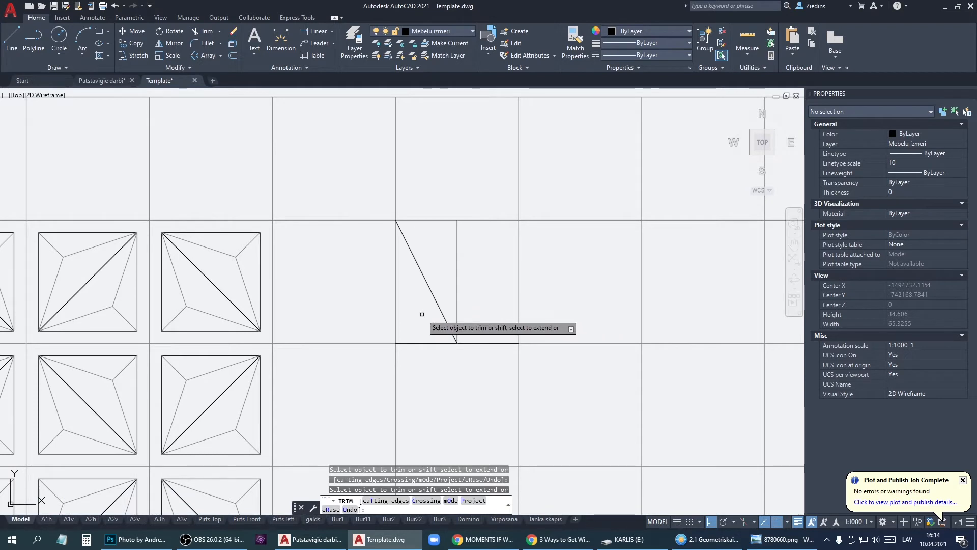
key(Escape)
click(479, 343)
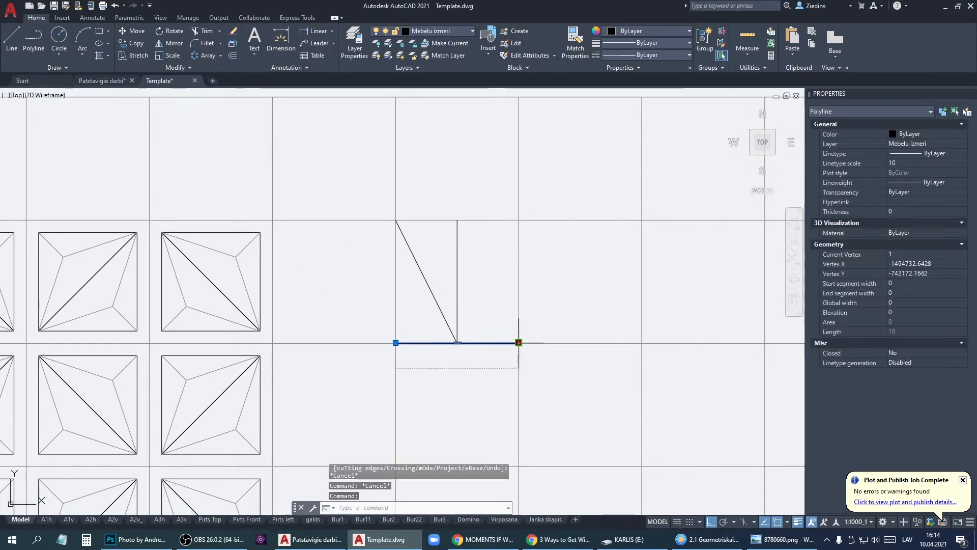
click(518, 343)
key(Escape)
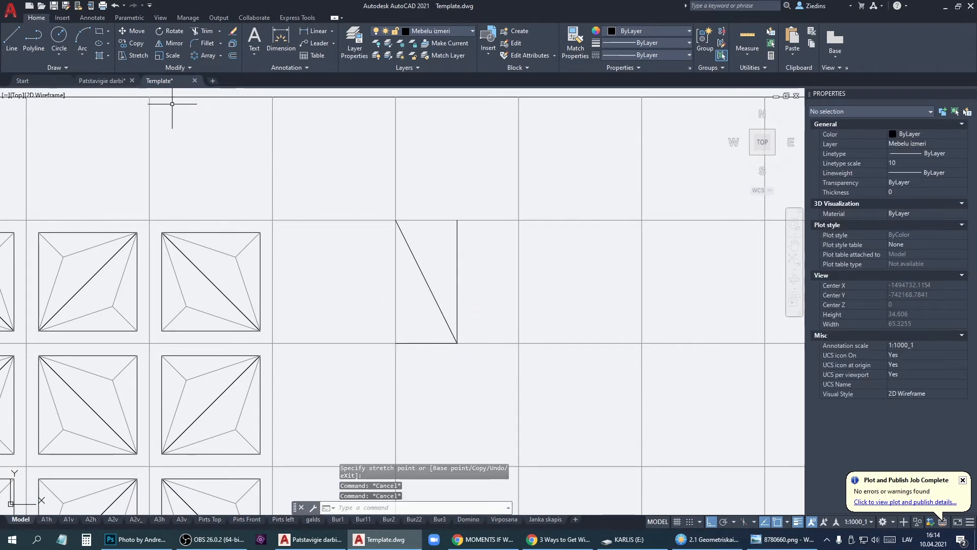
Draw a polyline from the half-cell triangle's lower-left corner to the midpoint of its diagonal
click(34, 40)
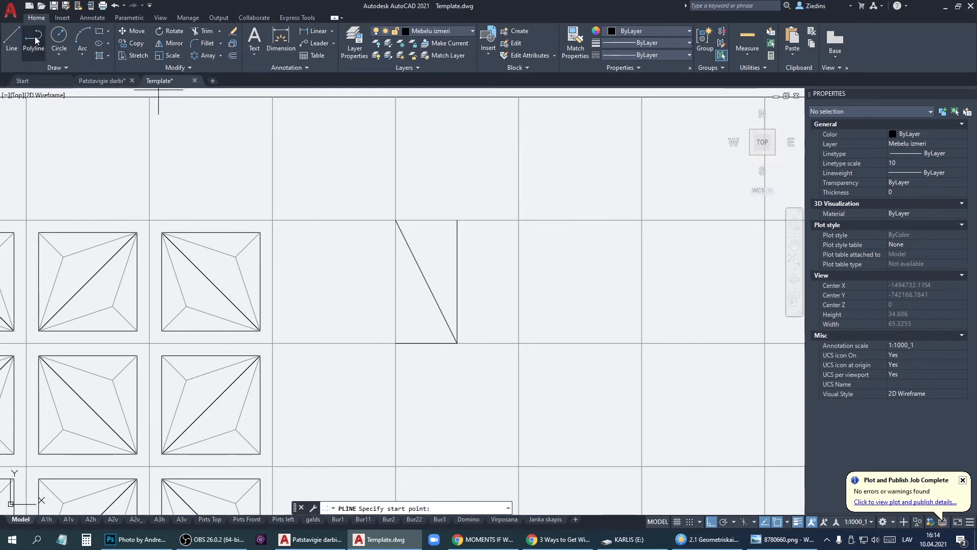
click(396, 343)
click(427, 281)
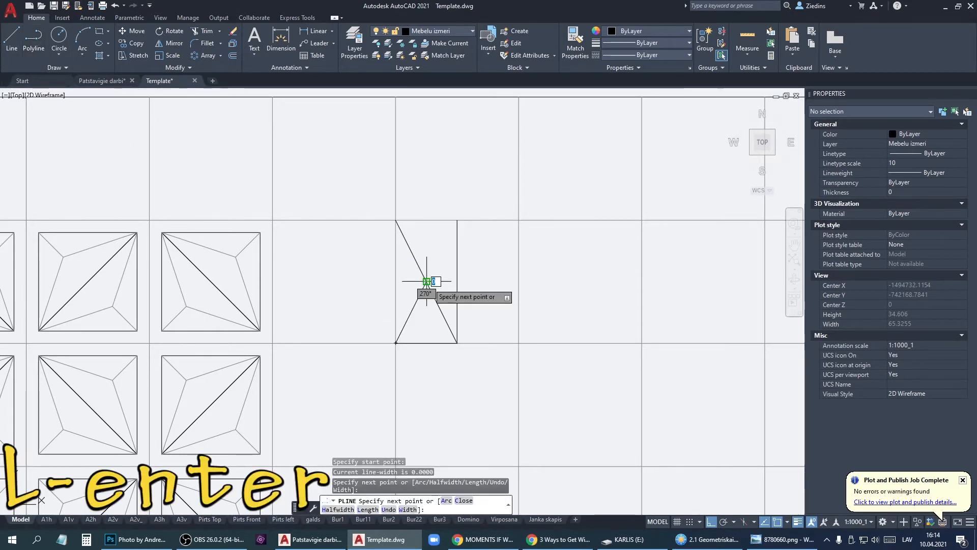
key(Escape)
Draw a bent polyline from the triangle's top corner through a point on the inner line to its lower-right corner
key(Return)
click(396, 220)
click(410, 311)
click(457, 342)
key(Return)
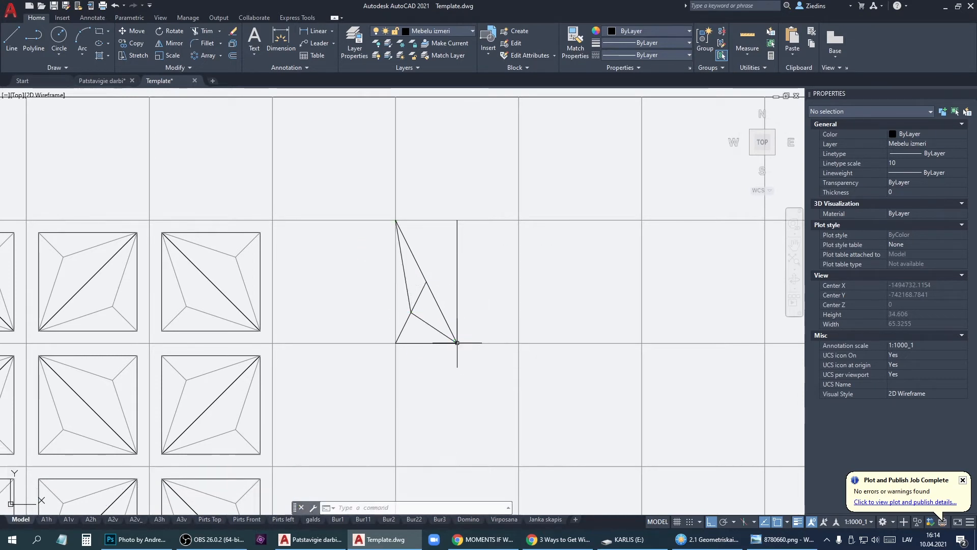
Shorten the inner line from the lower-left corner so that it ends at the bend of the other polyline
click(420, 294)
click(427, 281)
key(Escape)
key(Escape)
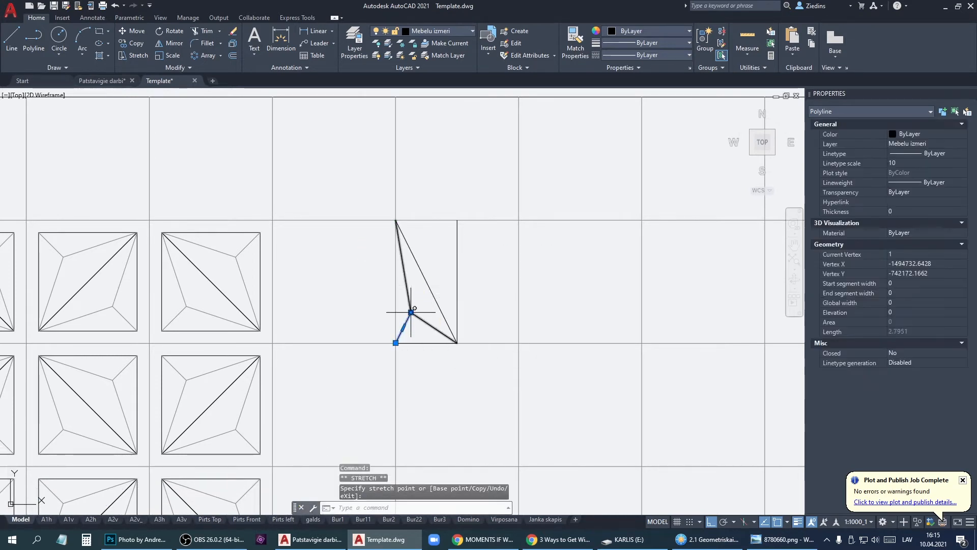
Set the colour of the triangle's two inner polylines to Color 8
click(424, 336)
click(406, 302)
click(930, 135)
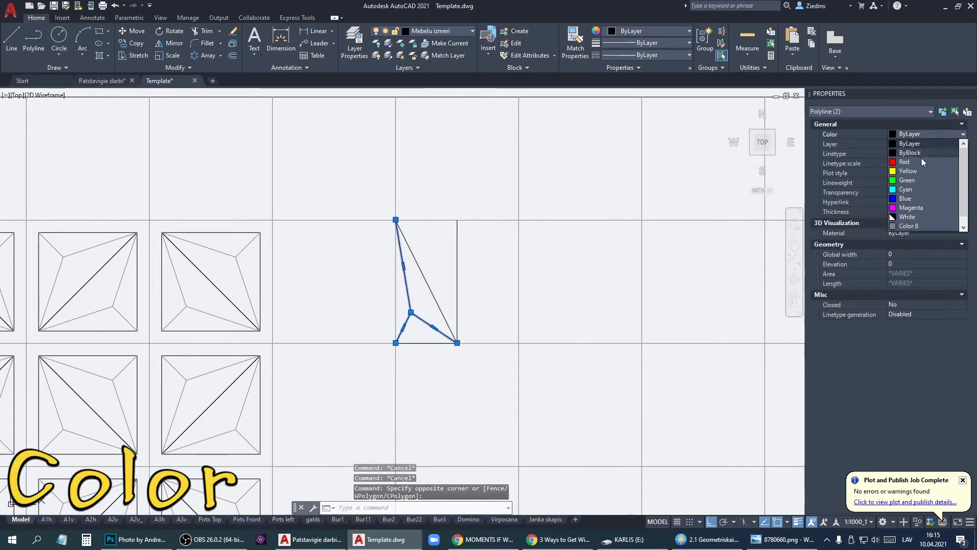
click(912, 224)
key(Escape)
Add a vertex to the diagonal polyline and place it at the triangle's lower-left corner
click(435, 294)
key(Escape)
click(434, 293)
key(Escape)
click(431, 291)
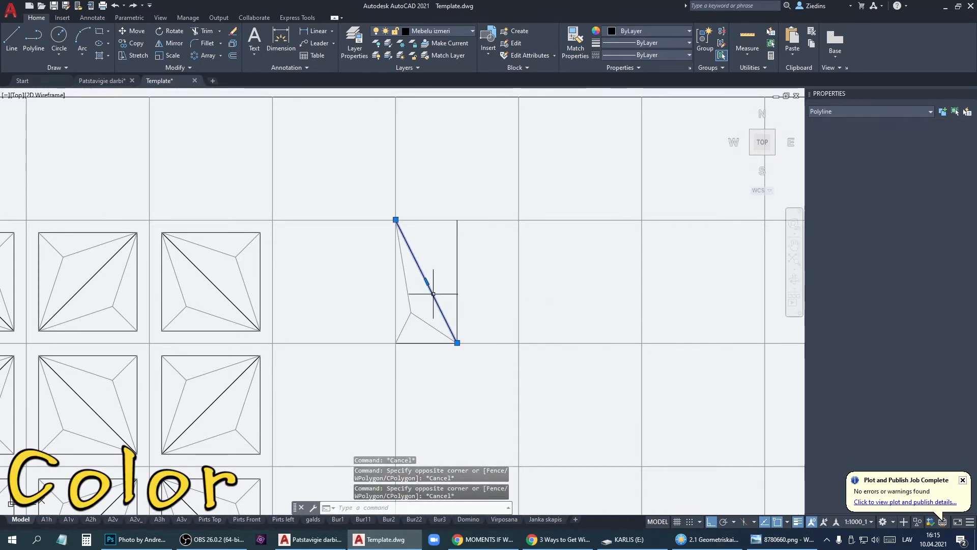
click(460, 320)
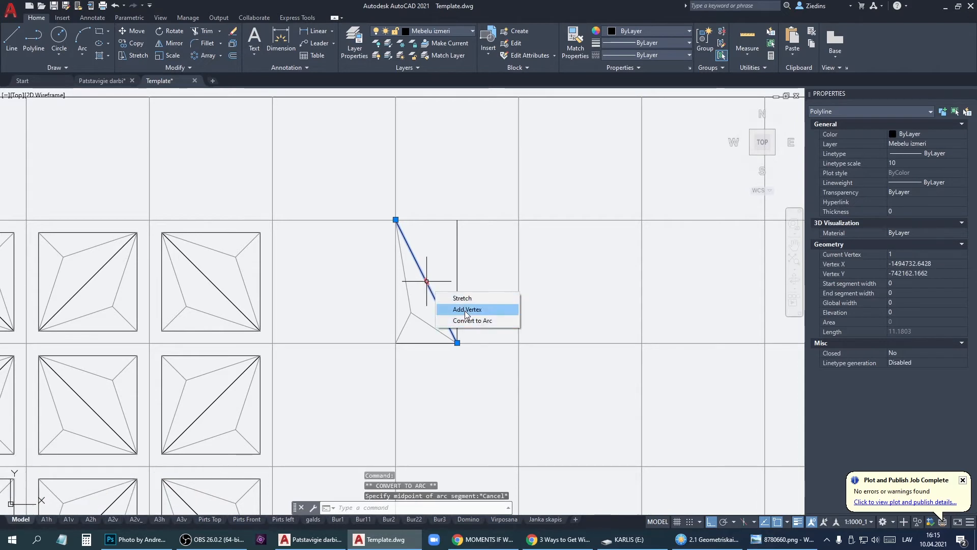
click(463, 311)
click(396, 342)
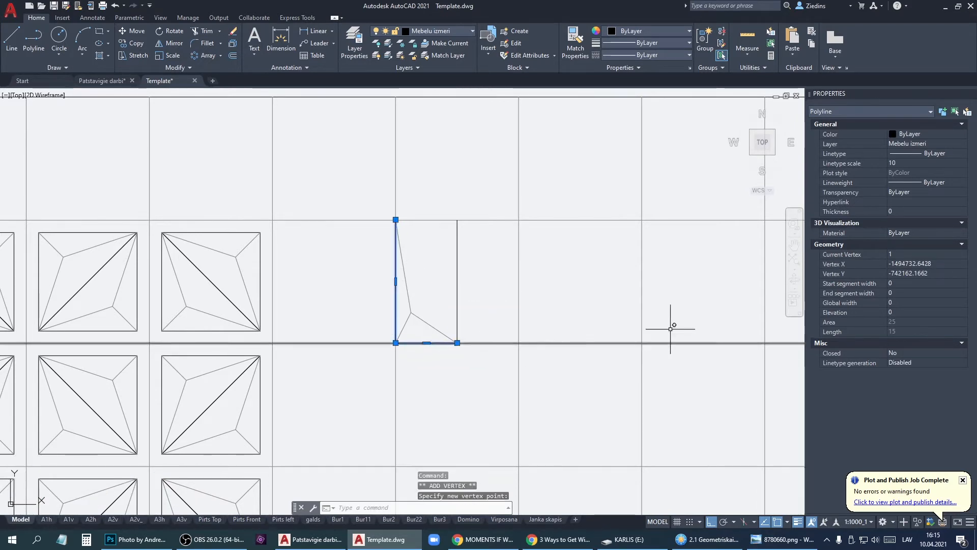
Set the outline polyline's Closed property to Yes to complete the triangle
double_click(900, 351)
click(902, 361)
key(Escape)
key(Escape)
Define the triangle outline and its two inner polylines as block 05x1_1 with the base point at the lower-left corner
click(448, 297)
key(Escape)
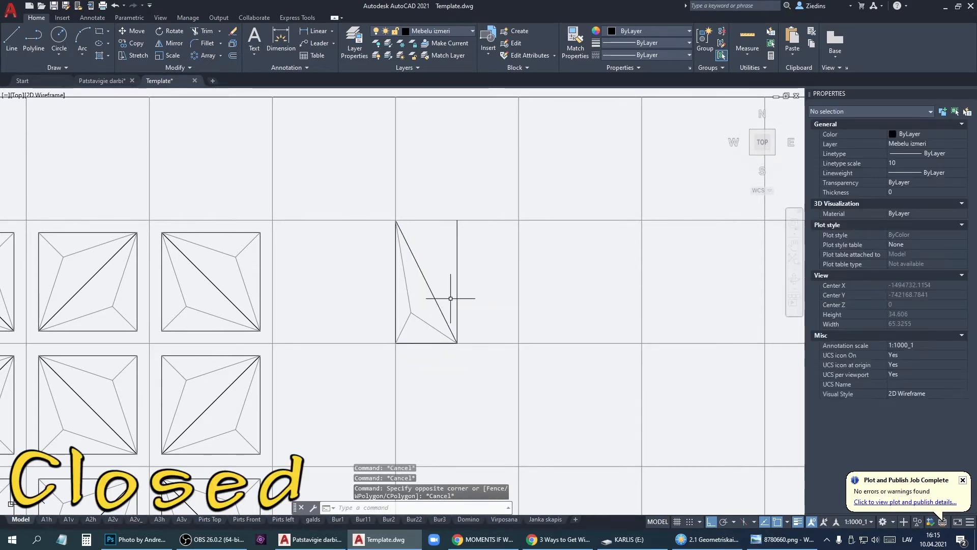
click(451, 299)
click(409, 331)
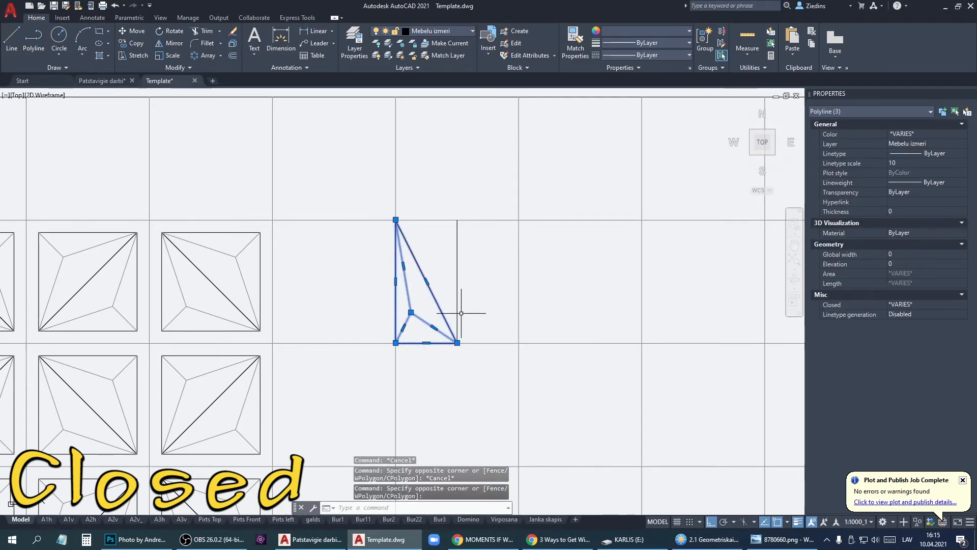
key(Return)
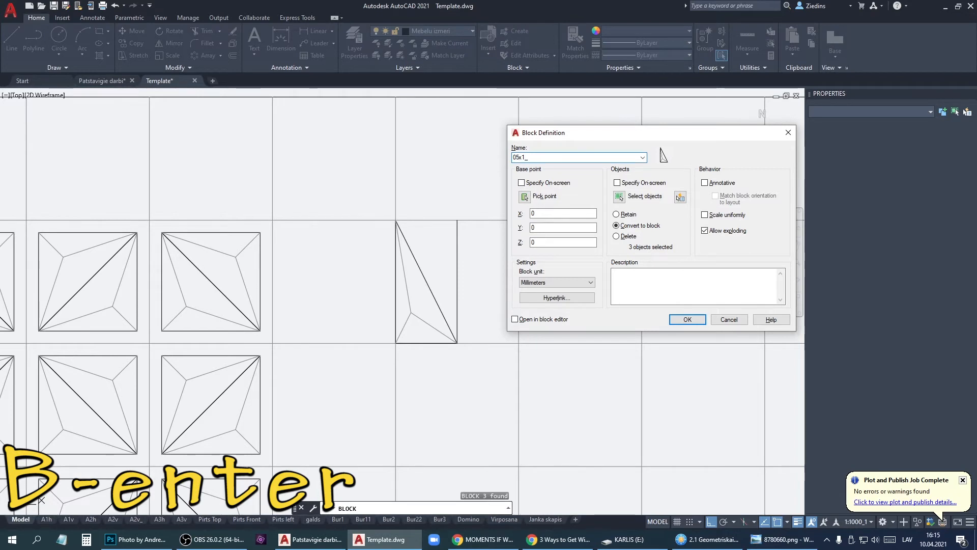
click(524, 196)
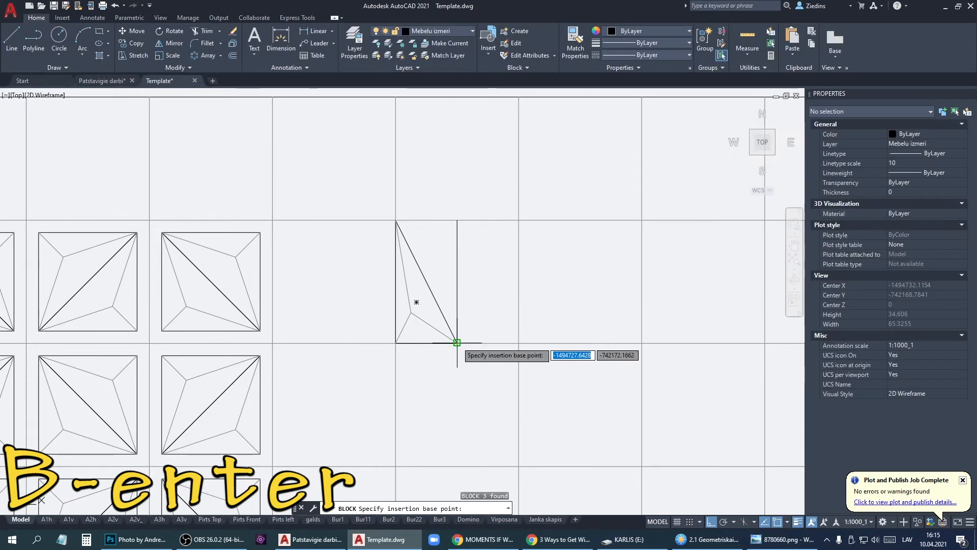
click(396, 343)
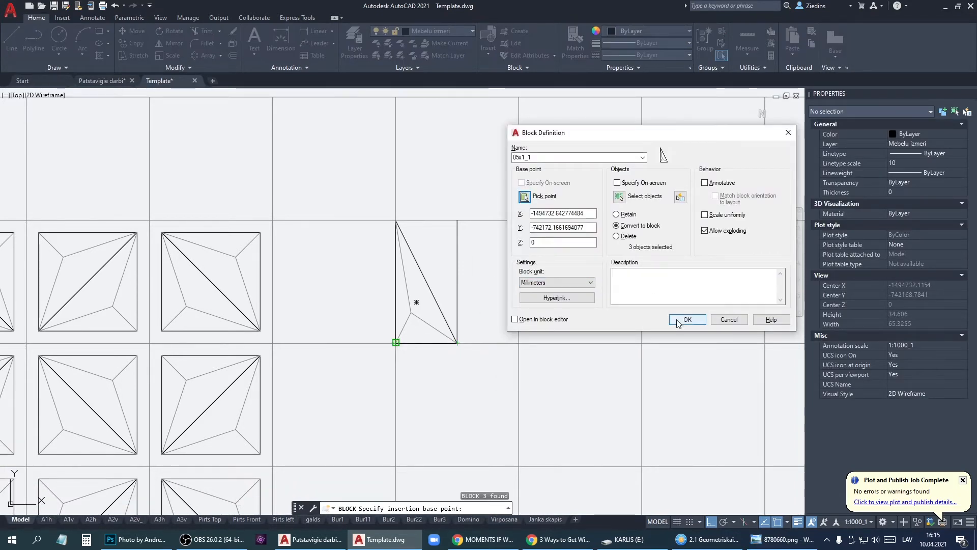
click(679, 321)
Mirror the triangle block about the cell's vertical centre line, keeping the original
click(441, 307)
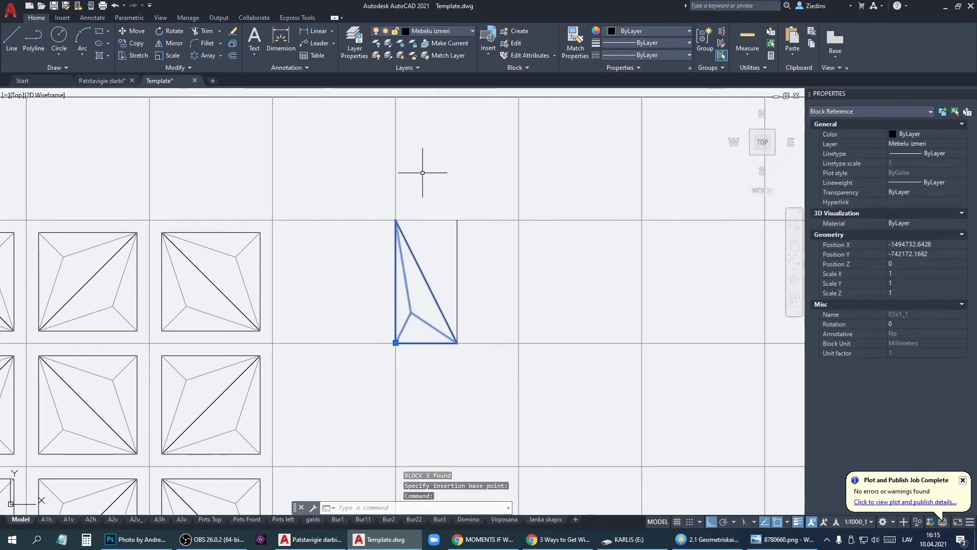
click(173, 42)
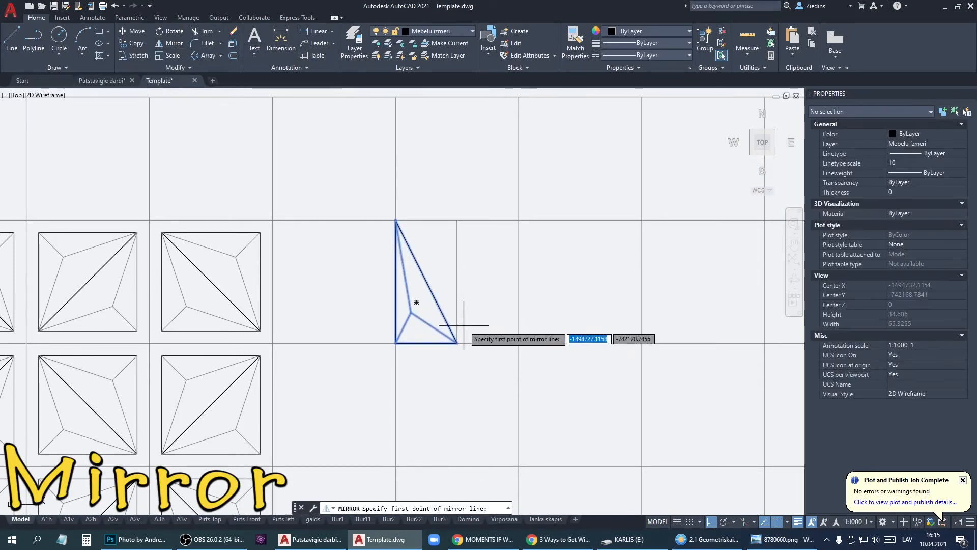
click(457, 278)
click(457, 273)
key(Return)
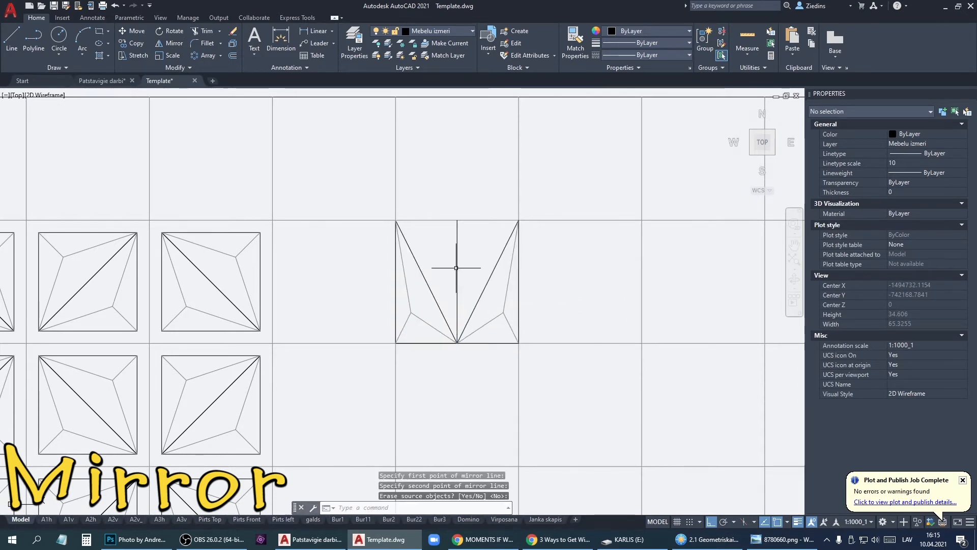
Flip the mirrored triangle upside down about the cell's horizontal centre line, erasing the source
click(483, 291)
click(173, 43)
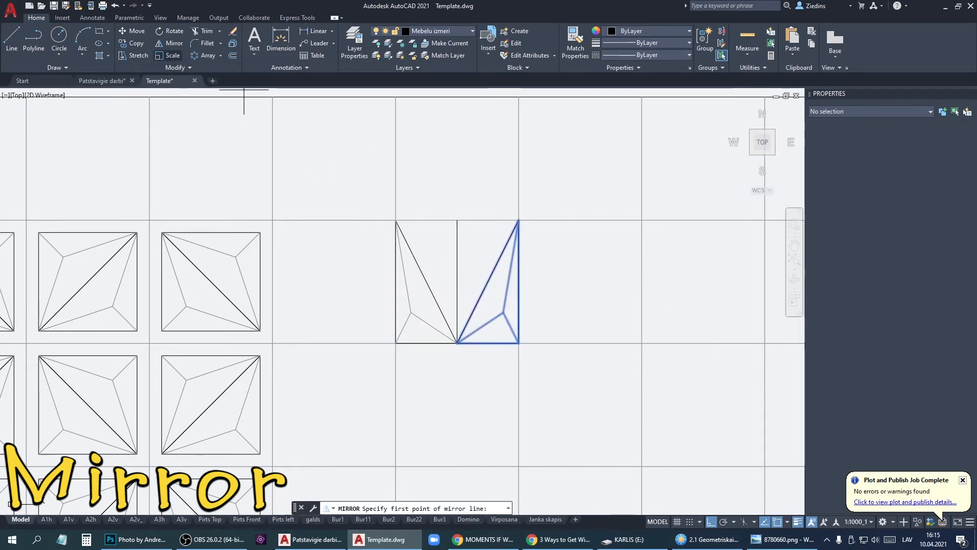
click(457, 280)
click(579, 277)
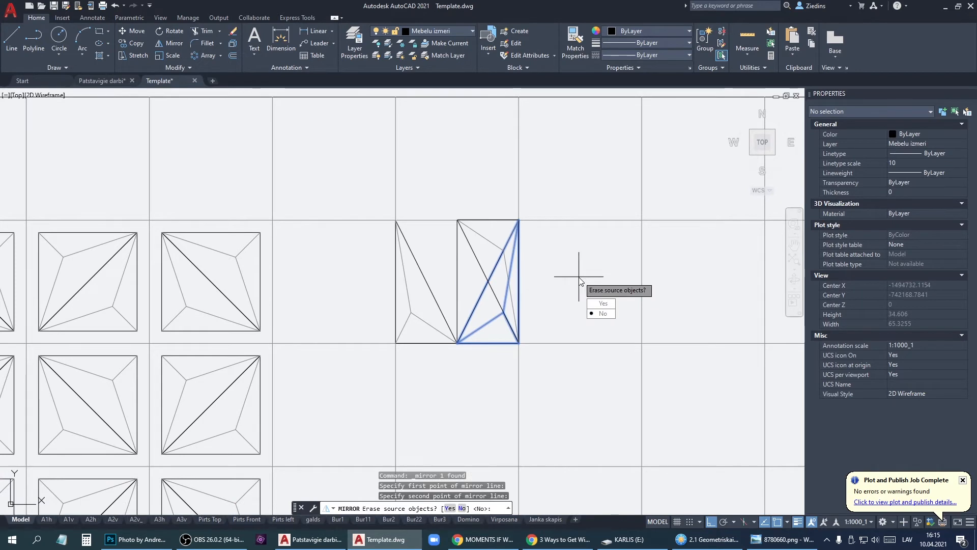
text(y)
key(Return)
Move the flipped triangle half a cell left so that it completes a rectangle with the first triangle
click(486, 274)
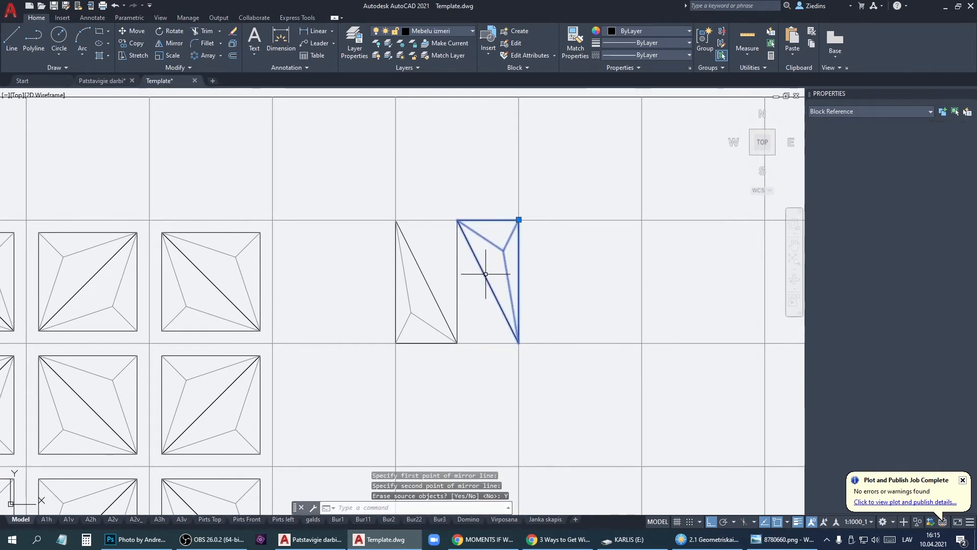
right_click(475, 234)
click(519, 220)
click(519, 220)
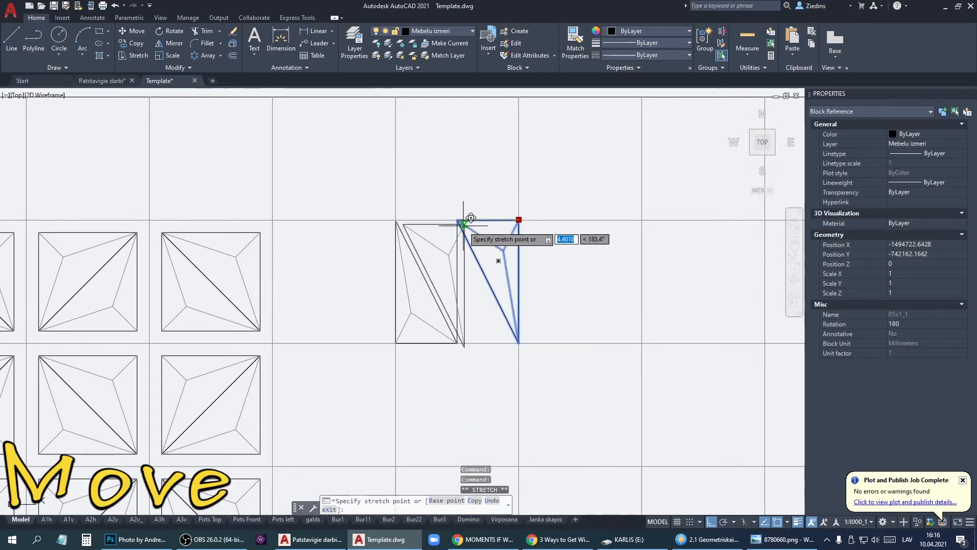
click(458, 220)
key(Escape)
Mirror both triangles about the rectangle's right edge to fill the cell, keeping the originals
click(457, 273)
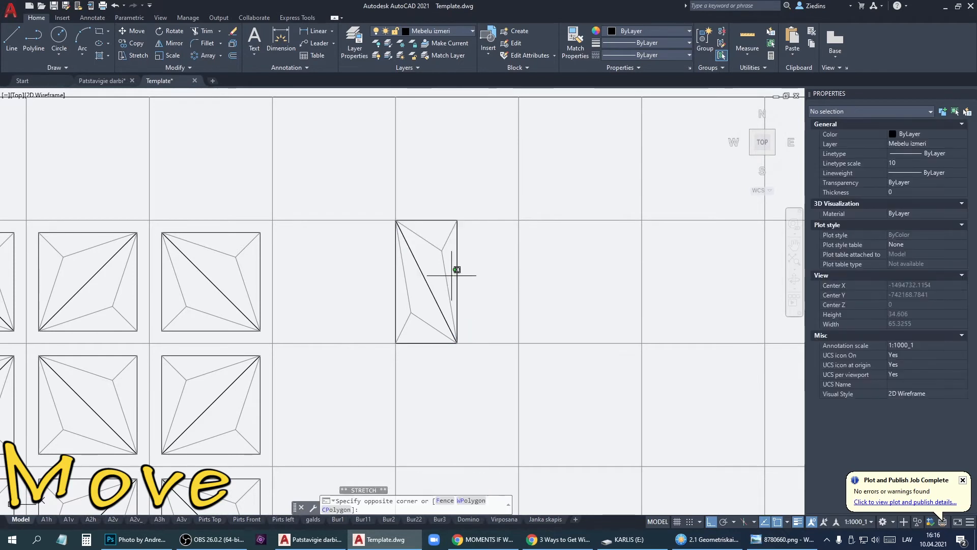
click(416, 258)
click(174, 43)
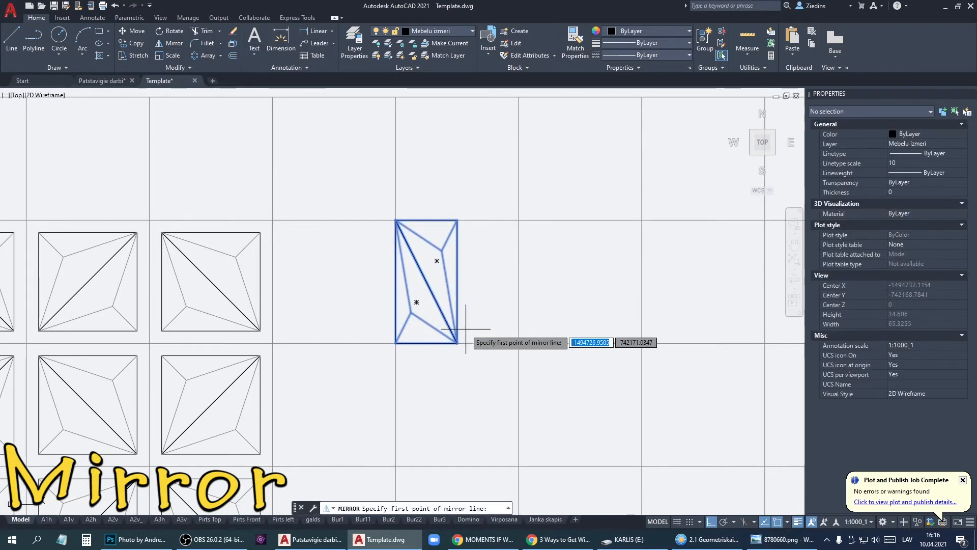
click(436, 267)
key(Return)
Delete the leftover vertical guide polyline and mirror the four triangles about the cell's bottom edge, keeping the originals
click(486, 301)
click(428, 287)
right_click(427, 287)
click(416, 270)
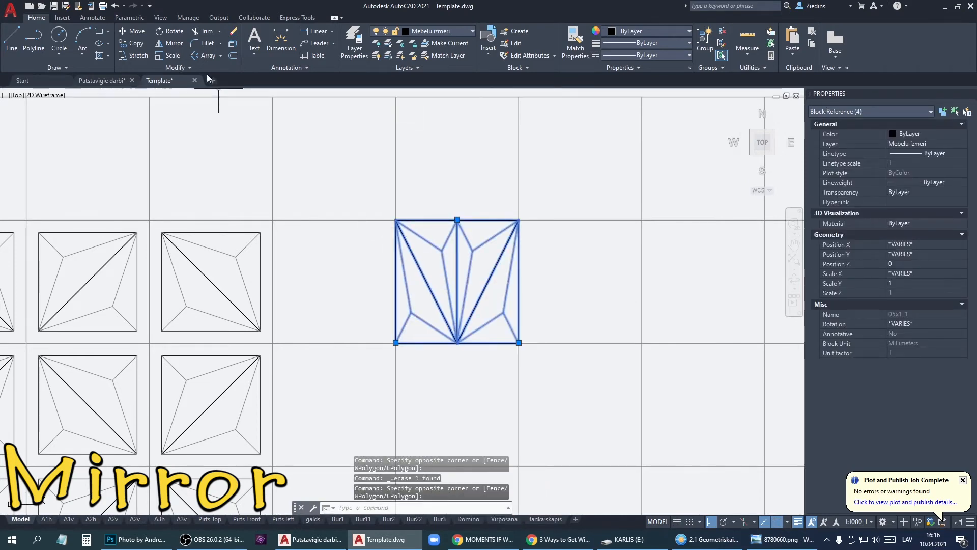
click(173, 44)
click(395, 343)
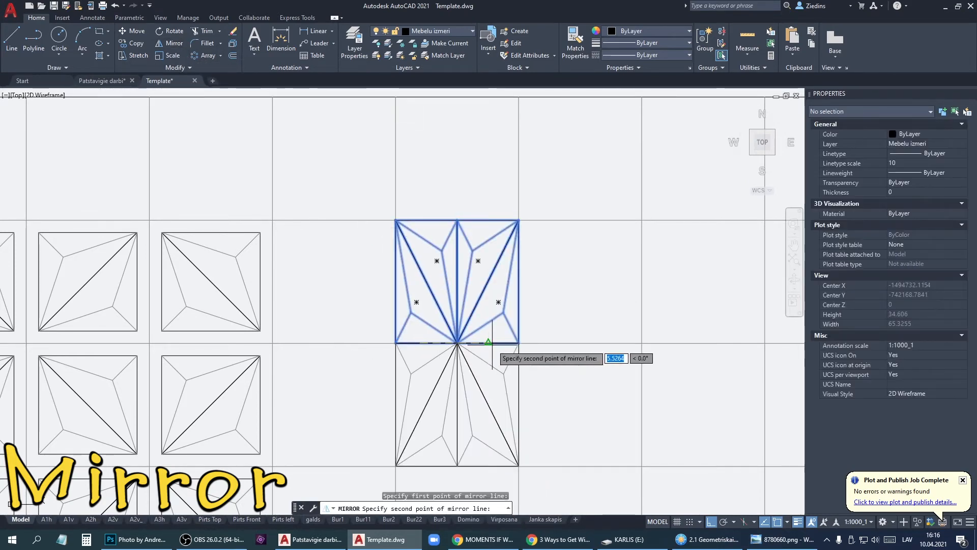
click(492, 344)
key(Return)
Copy the two-cell-high star motif to the right three times at one-cell intervals
scroll(492, 344, down, 4)
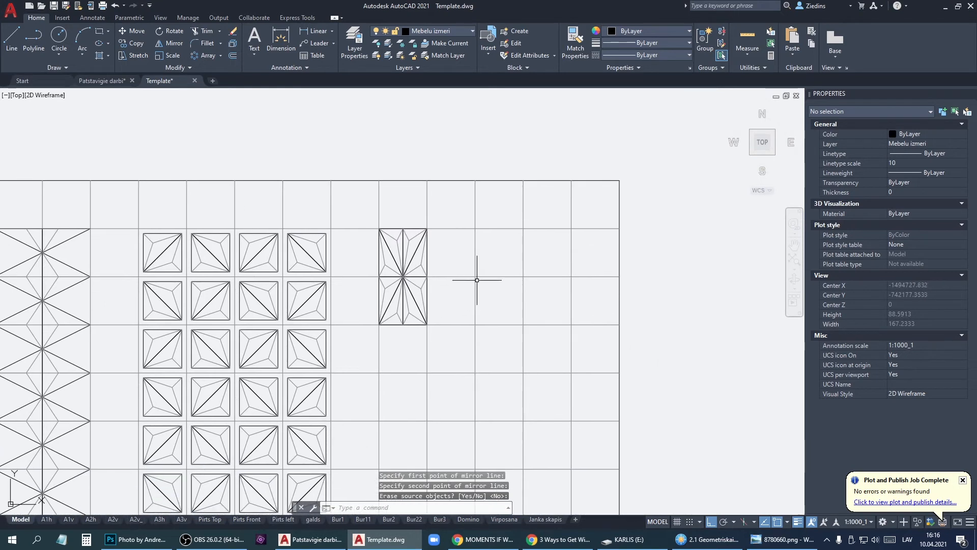
click(365, 209)
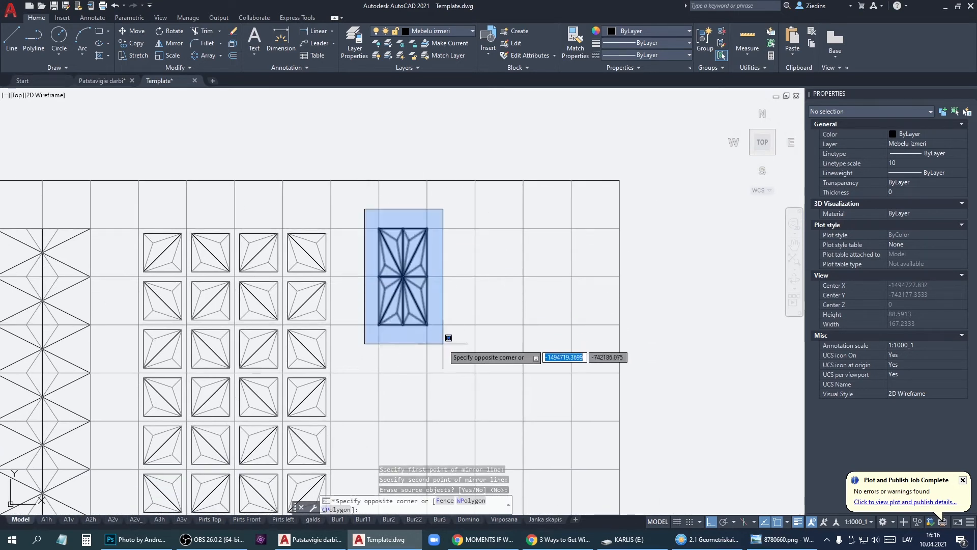
click(448, 339)
right_click(422, 276)
click(458, 356)
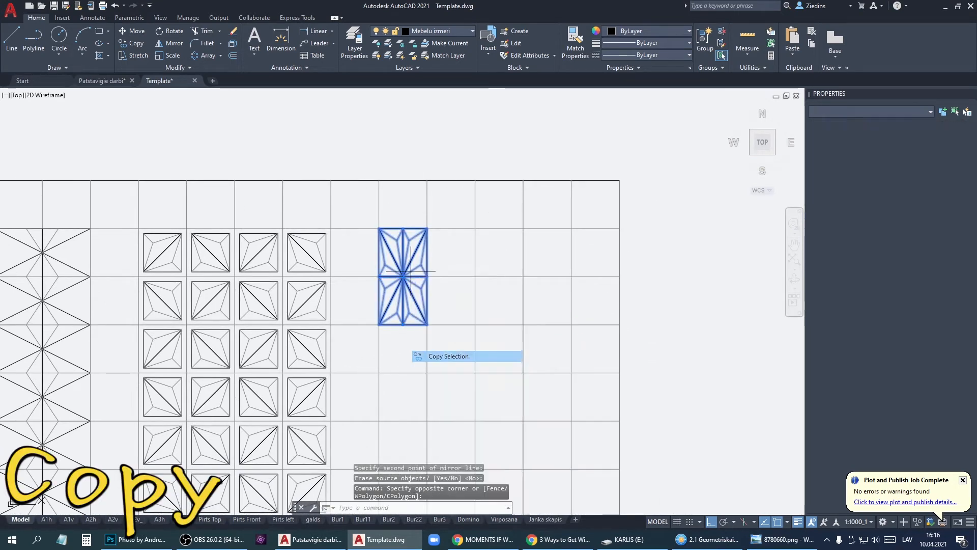
click(379, 228)
click(427, 229)
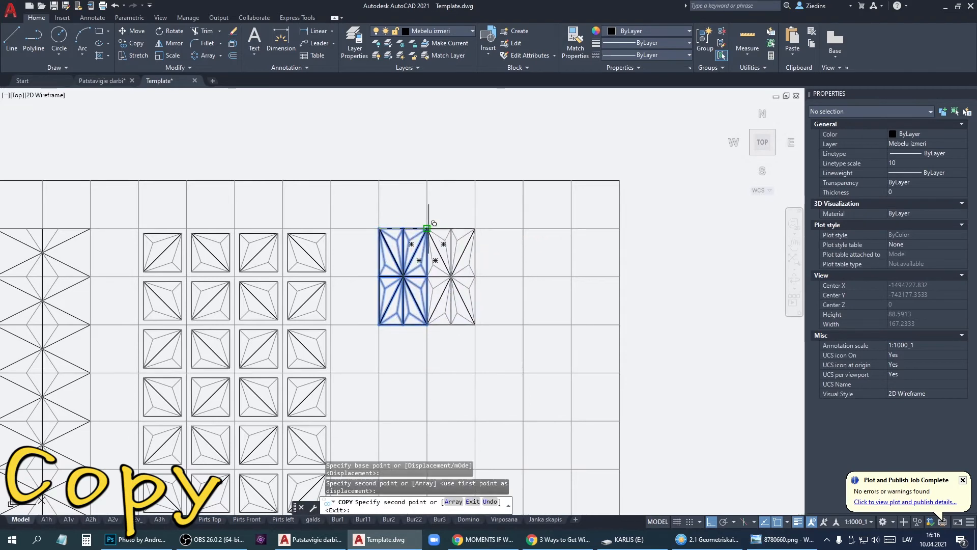
click(475, 229)
click(523, 228)
key(Escape)
Copy the row of four star motifs downward four times at two-cell intervals to fill all ten rows
click(374, 214)
click(594, 345)
right_click(595, 330)
click(622, 181)
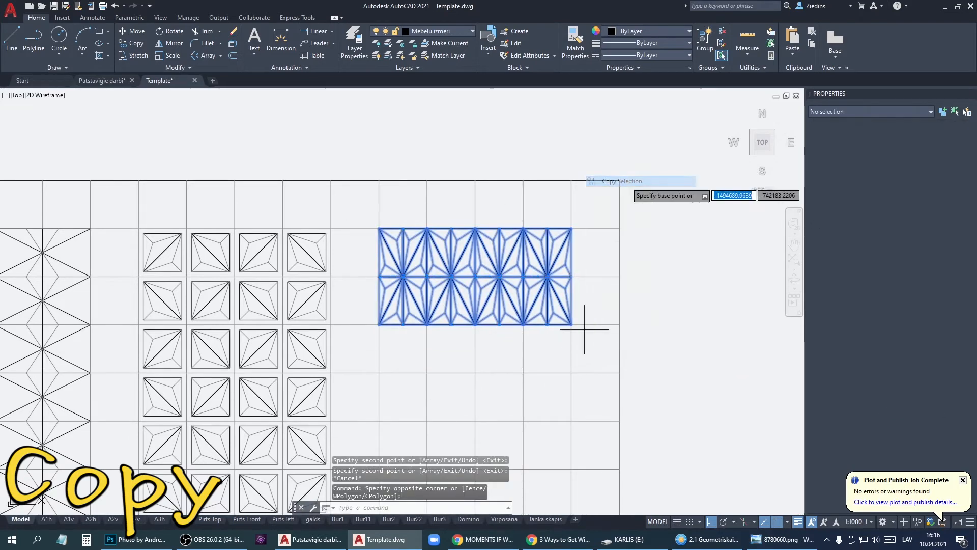
click(619, 230)
click(622, 325)
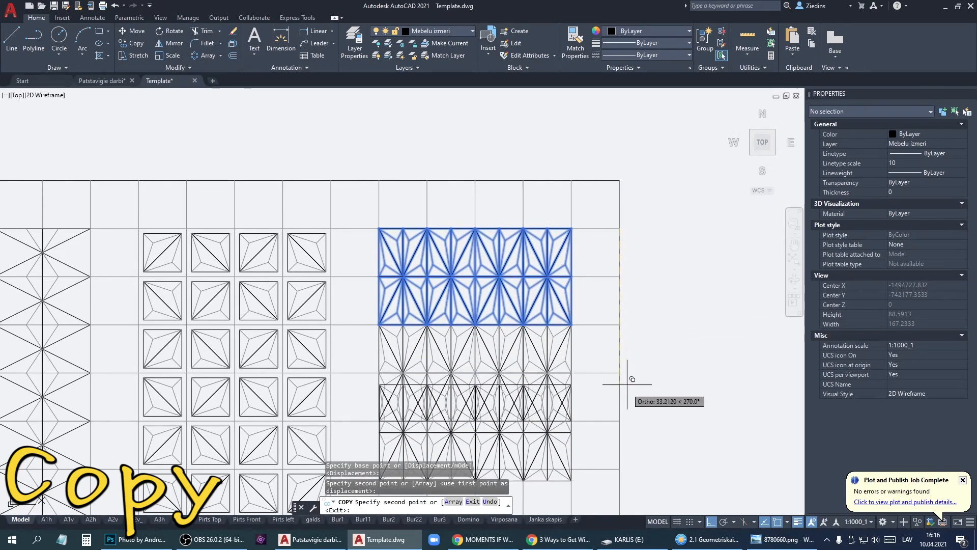
click(621, 422)
middle_drag(621, 487, 617, 291)
click(617, 322)
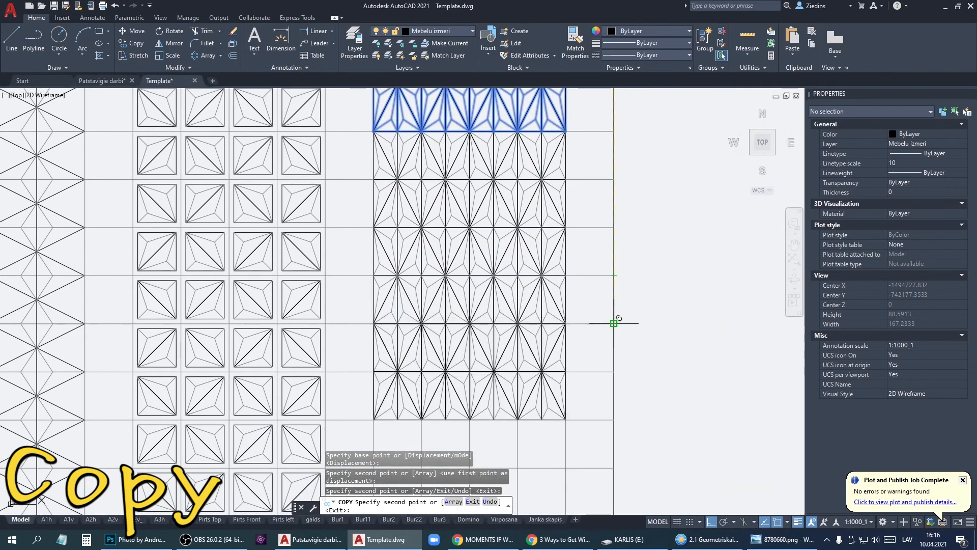
click(618, 420)
middle_drag(617, 430, 619, 249)
scroll(619, 249, down, 5)
key(Escape)
key(Escape)
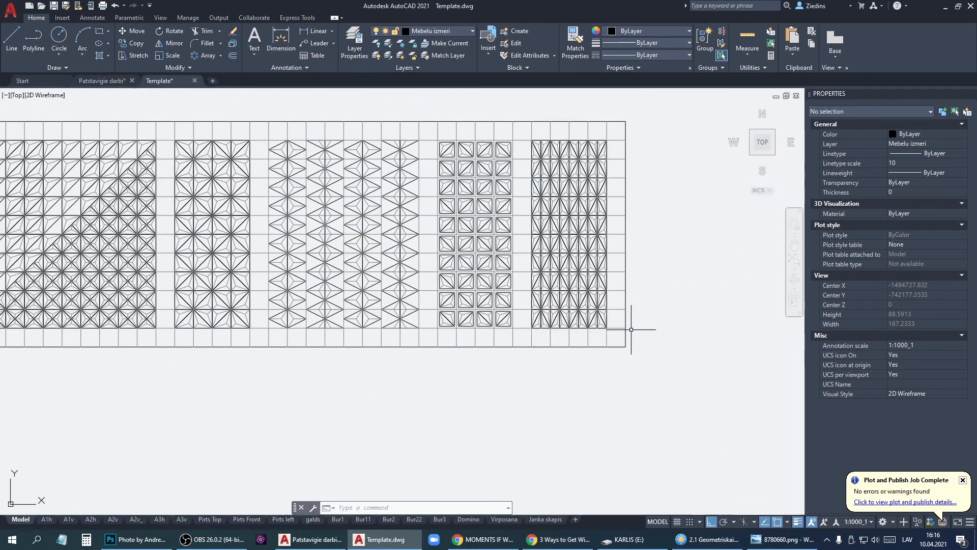
Copy the outer frame and grid lines 140 straight down to make an empty grid below the finished patterns
scroll(692, 330, down, 2)
click(719, 370)
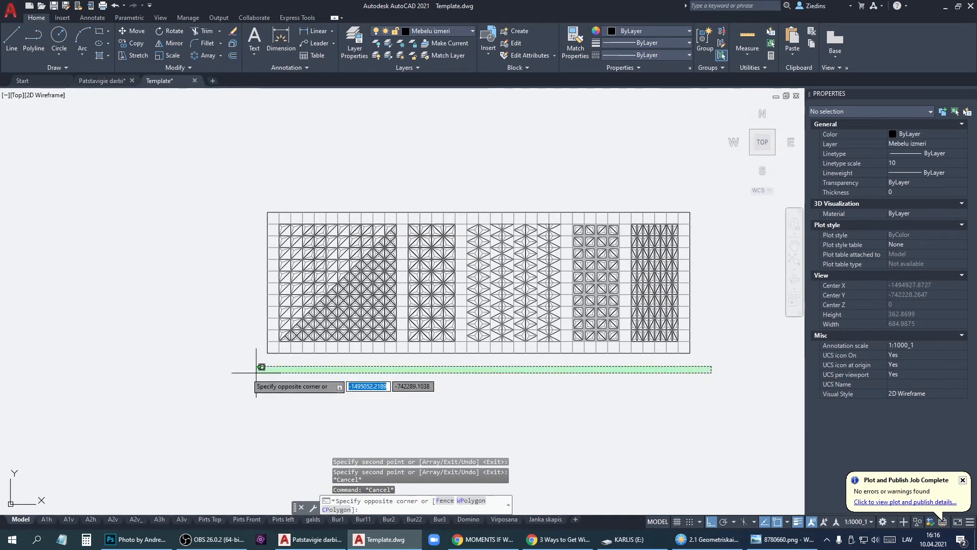
click(224, 341)
click(737, 383)
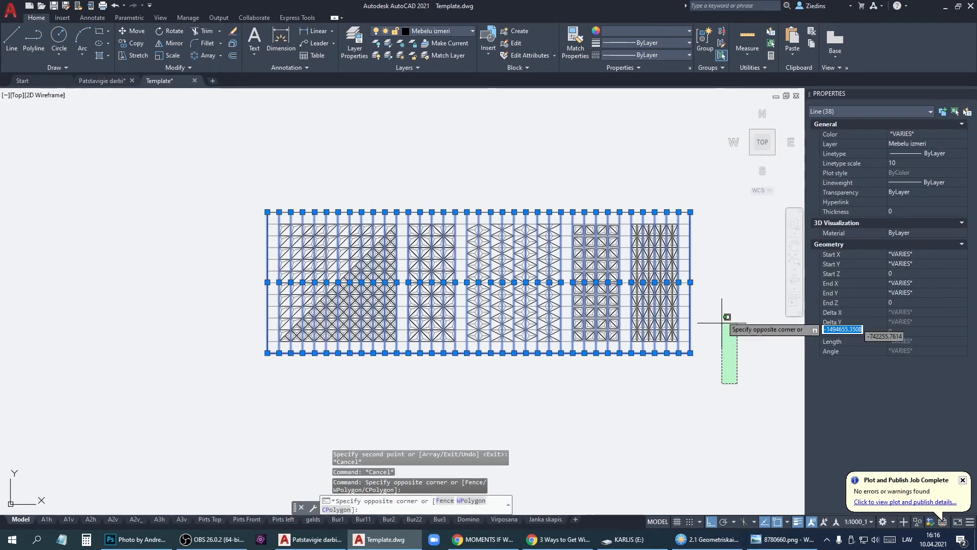
click(688, 187)
right_click(688, 189)
click(702, 269)
scroll(470, 131, down, 2)
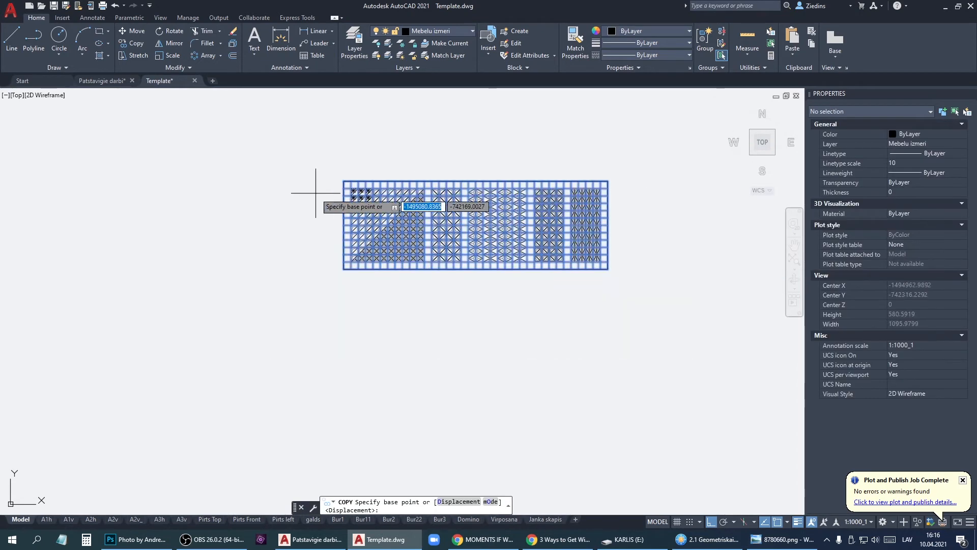
click(305, 179)
text(14)
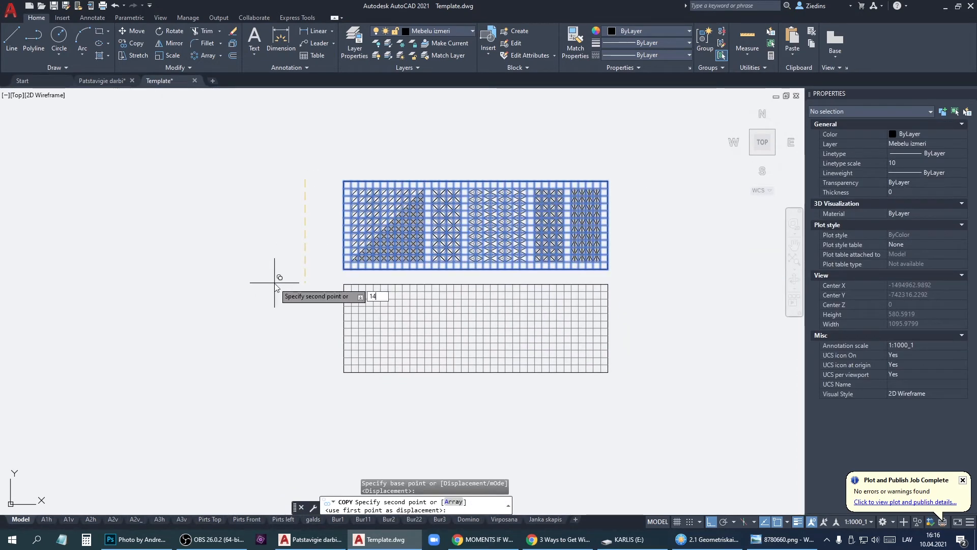
text(0)
key(Return)
key(Escape)
key(Escape)
middle_drag(469, 314, 463, 314)
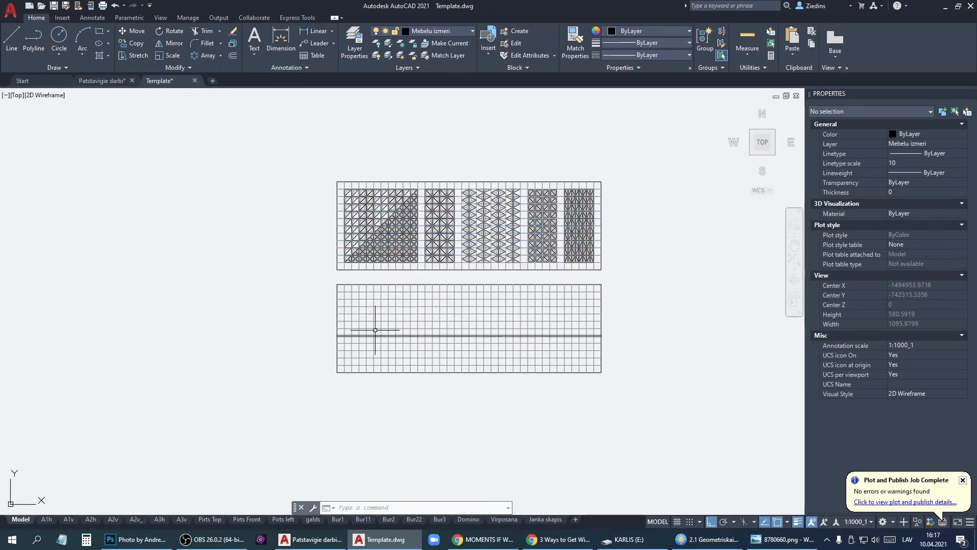
Draw a four-by-four-cell (40 by 40) square in the new grid, two cells in from its upper-left corner
click(100, 31)
scroll(344, 298, up, 5)
click(364, 300)
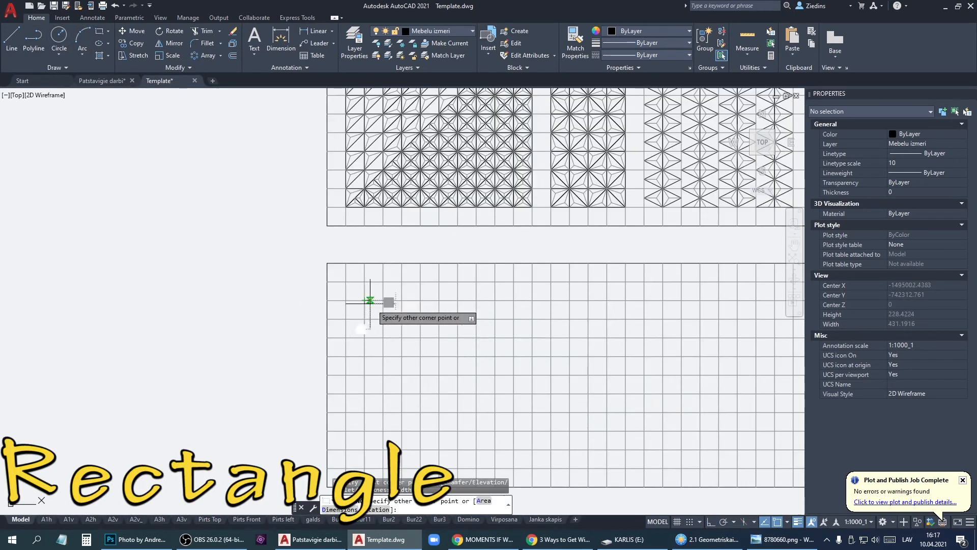
click(439, 375)
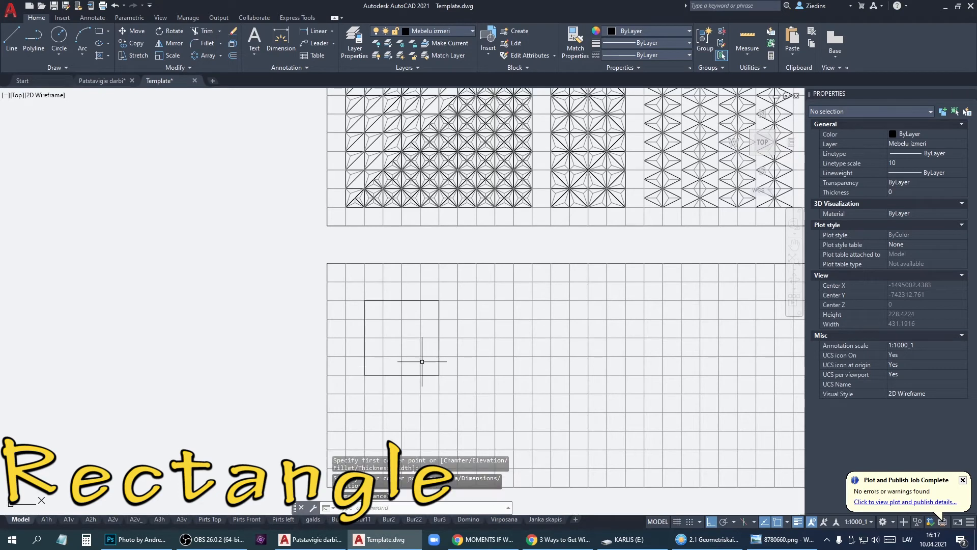
Draw two circles of radius 20 beside the square, level with its centre and spaced six cells apart centre to centre
mouse_move(409, 345)
middle_down()
mouse_move(417, 355)
mouse_move(399, 343)
middle_up()
middle_drag(477, 347, 405, 344)
click(108, 31)
click(60, 35)
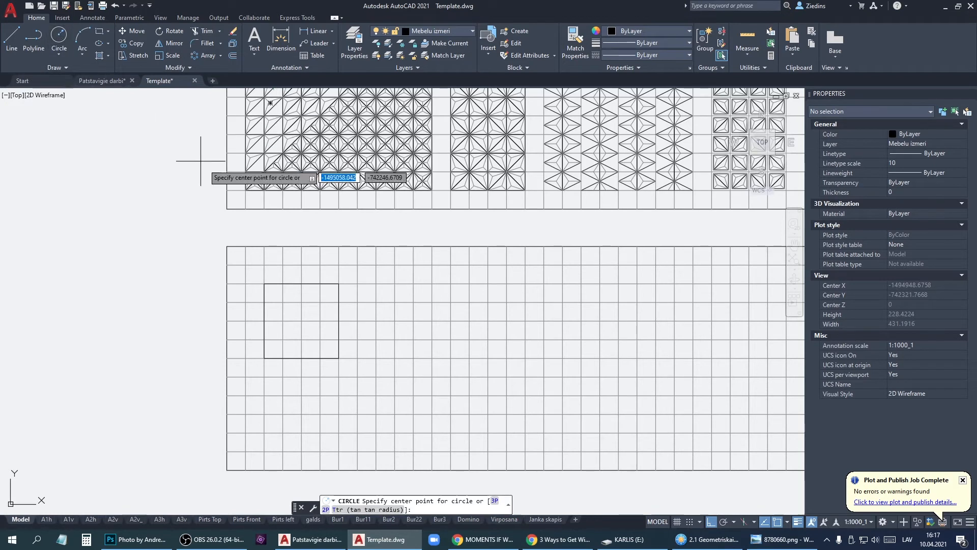
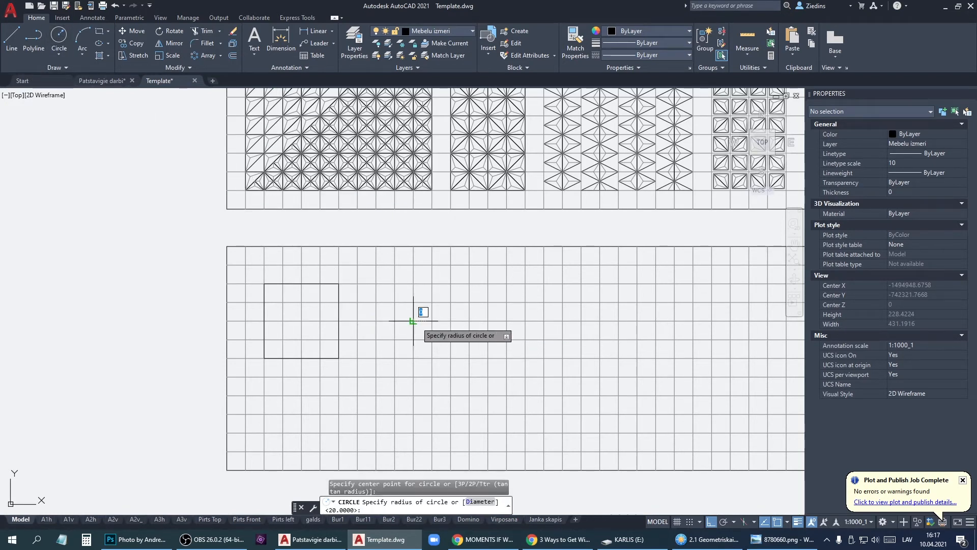
key(Return)
click(525, 321)
middle_drag(490, 323, 463, 323)
Copy the second circle six cells to the right to make a third circle in the row
click(469, 296)
right_click(465, 293)
click(511, 129)
click(385, 321)
click(497, 326)
key(Escape)
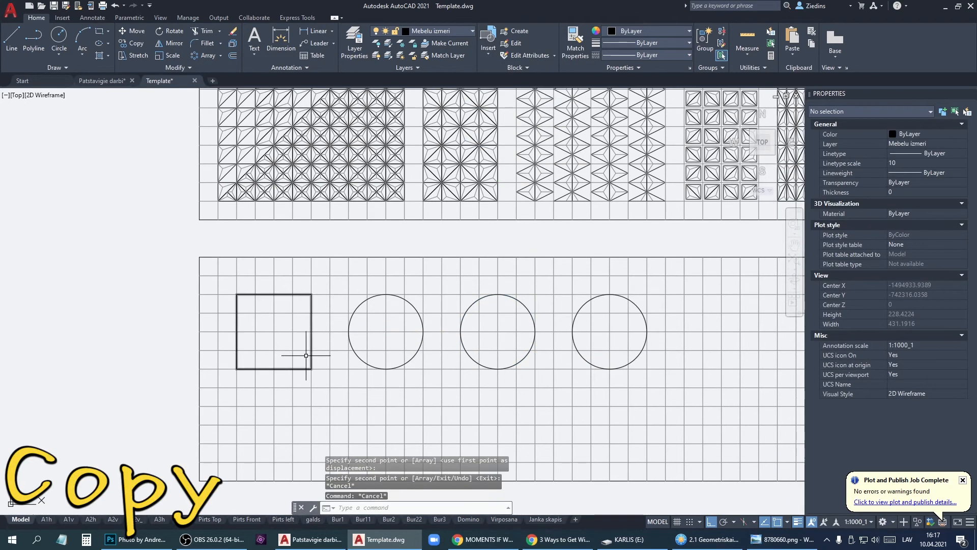
Trim away all grid lines inside the square
scroll(262, 349, up, 2)
drag(323, 365, 238, 356)
drag(237, 358, 234, 289)
mouse_move(266, 332)
mouse_down()
mouse_move(270, 283)
mouse_move(290, 358)
mouse_up()
mouse_move(323, 358)
mouse_down()
mouse_move(320, 284)
mouse_move(238, 310)
mouse_up()
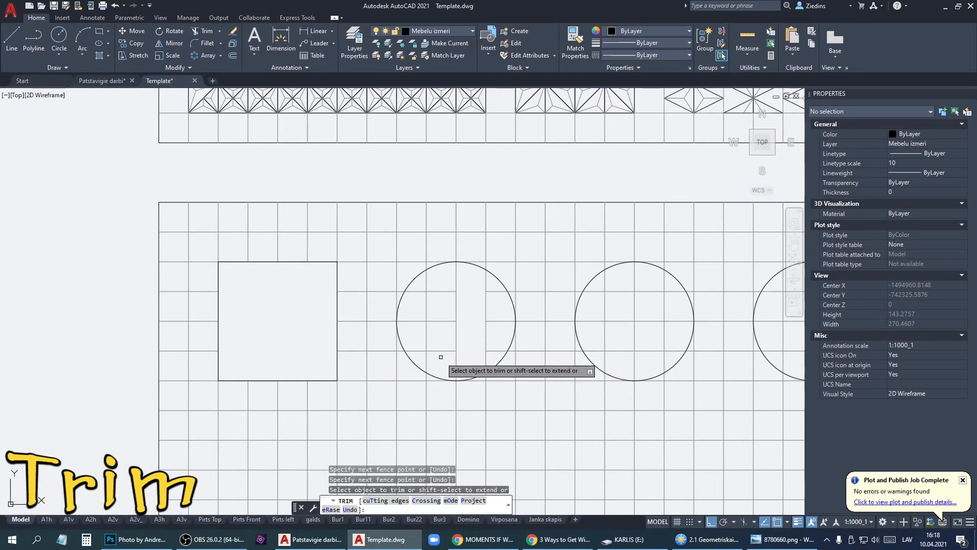
Trim away the grid lines inside all three circles
drag(422, 353, 420, 278)
drag(491, 356, 492, 277)
drag(494, 324, 409, 324)
drag(622, 363, 617, 283)
drag(595, 358, 595, 284)
drag(645, 359, 644, 288)
drag(595, 324, 593, 325)
middle_drag(760, 356, 550, 351)
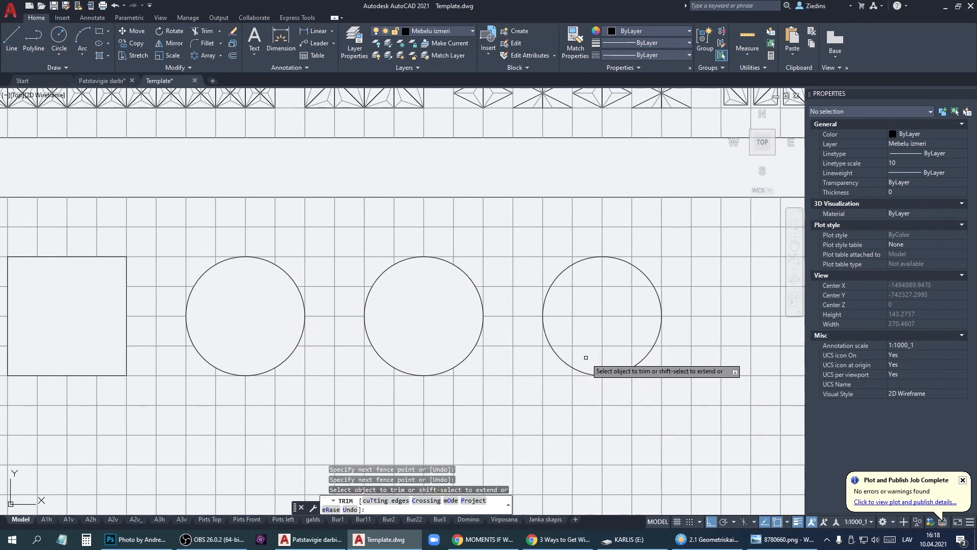
drag(637, 349, 640, 281)
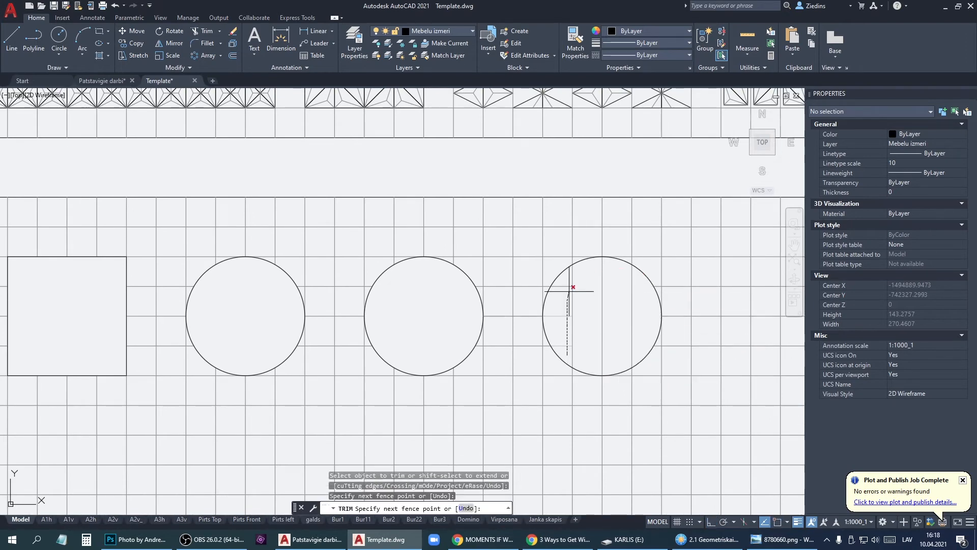
Draw polylines for the square's vertical and horizontal midlines and both of its corner-to-corner diagonals
scroll(604, 328, down, 2)
click(35, 39)
click(268, 320)
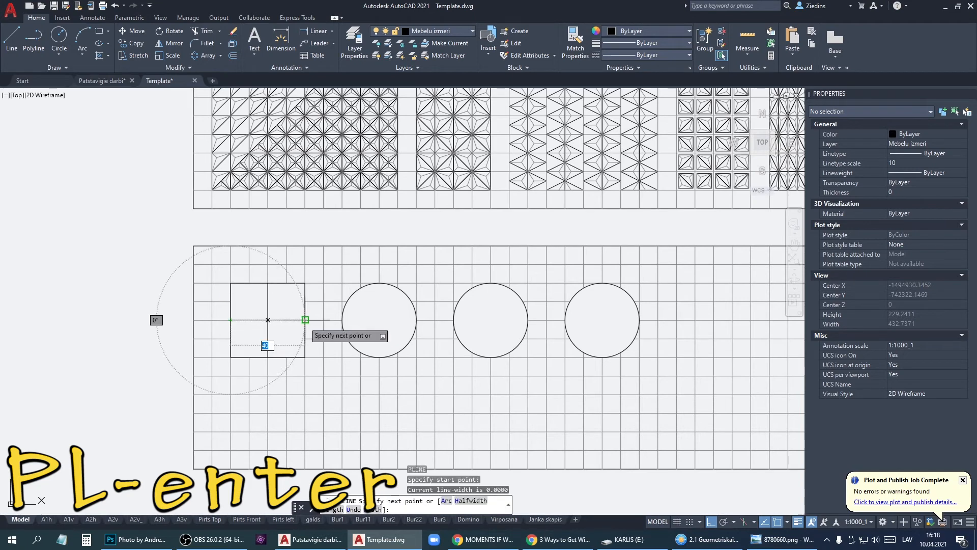
key(Return)
click(230, 283)
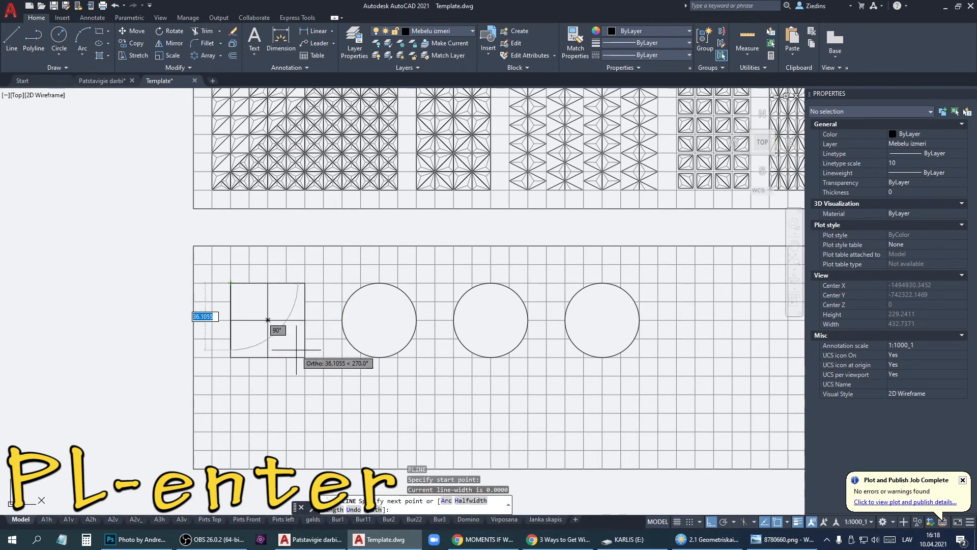
click(305, 357)
click(305, 283)
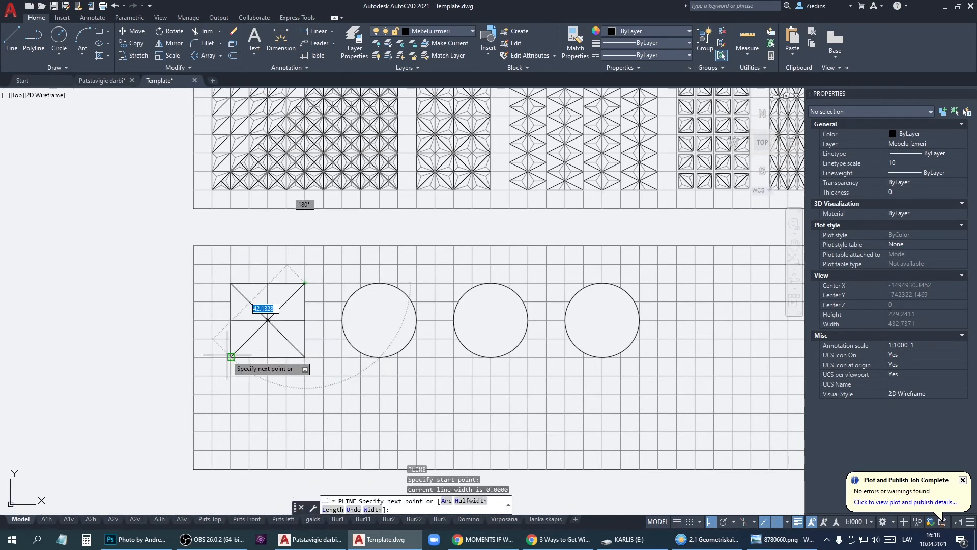
click(230, 357)
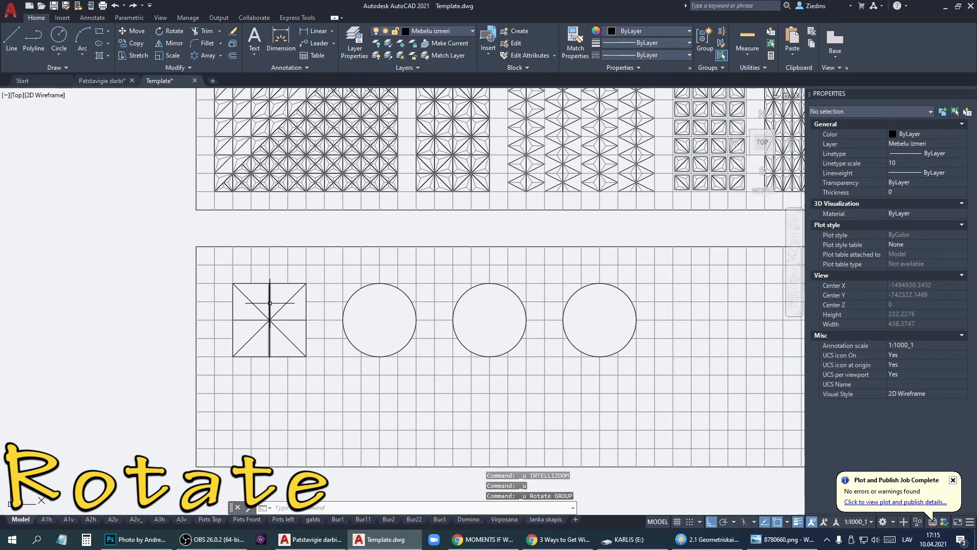
Rotate a vertical midline polyline of the square by 23 degrees about the square's centre
click(269, 315)
right_click(262, 306)
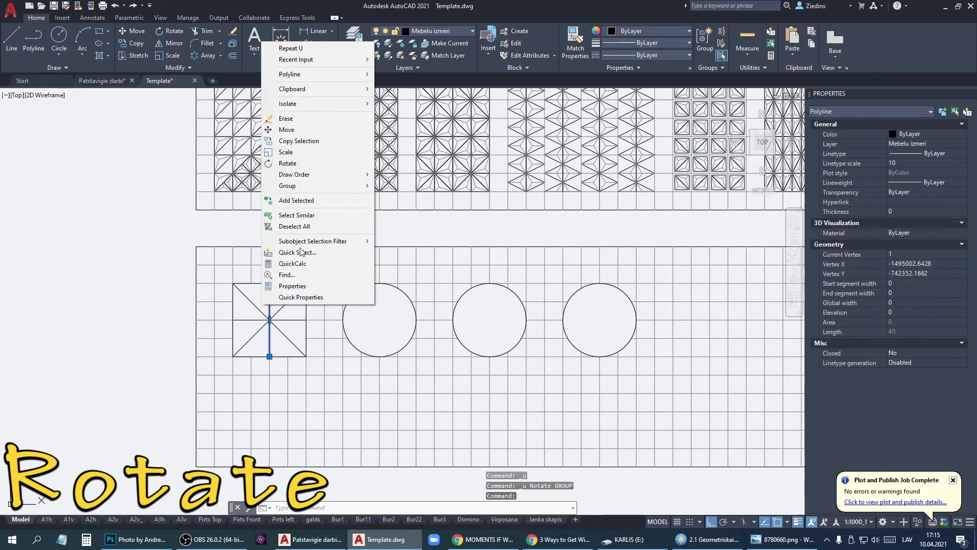
click(306, 164)
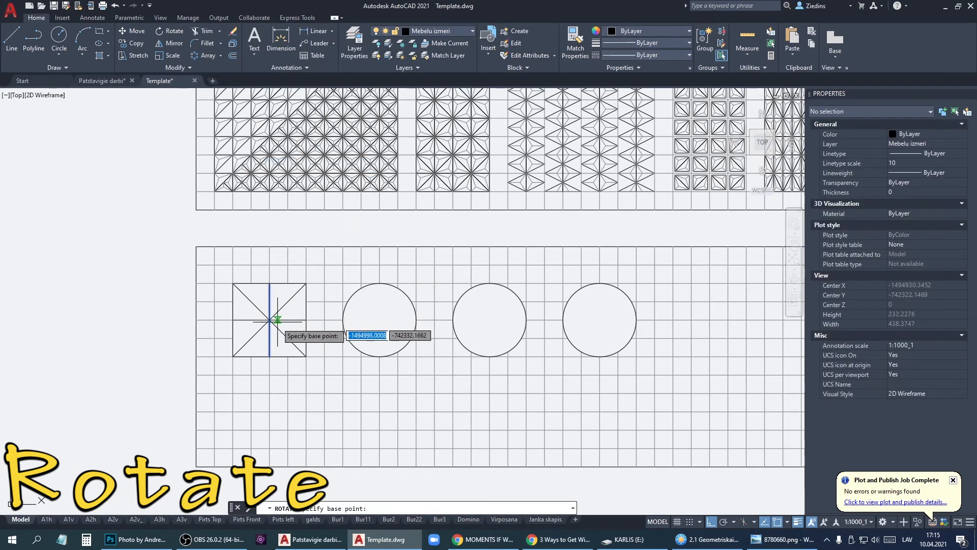
click(270, 319)
text(2)
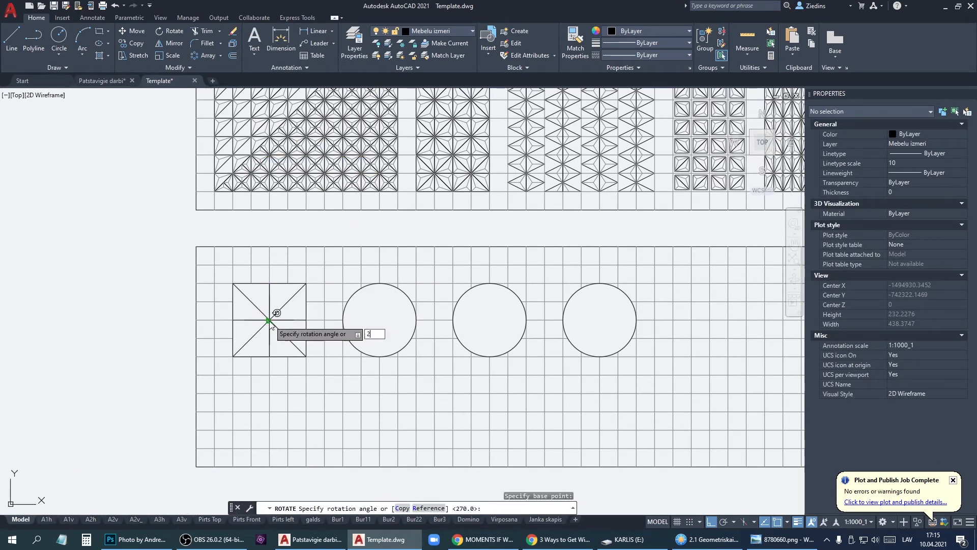
text(3)
key(Return)
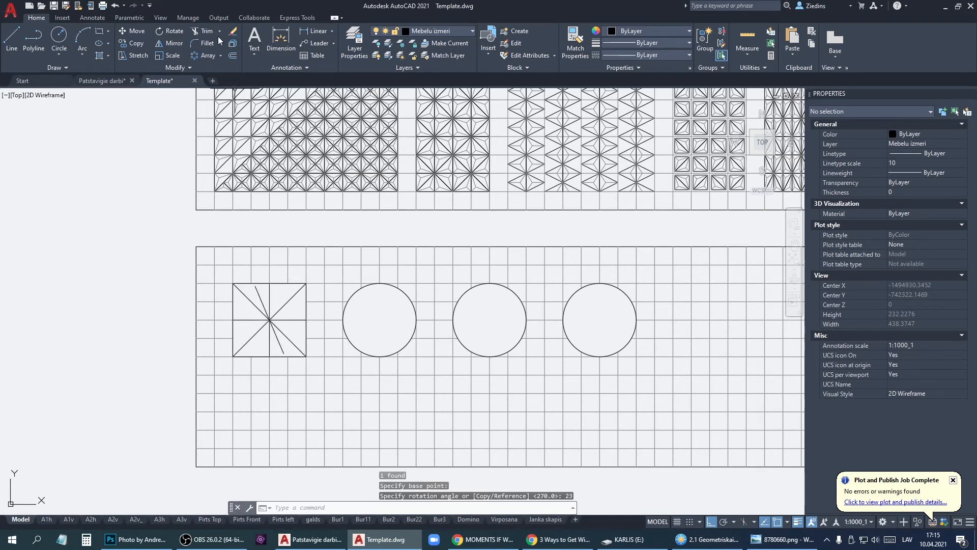
Extend the rotated line at both ends to the square's upper and lower edges
click(203, 32)
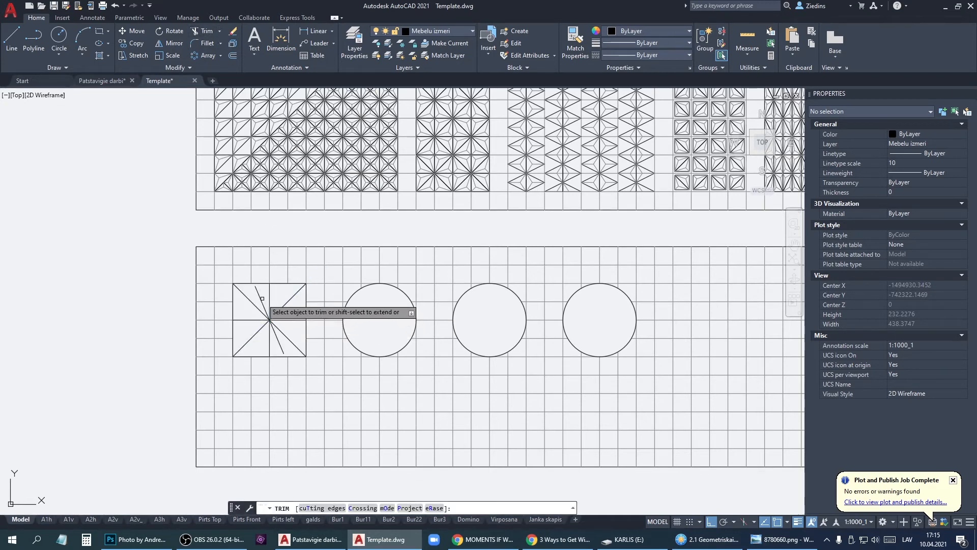
shift+click(281, 349)
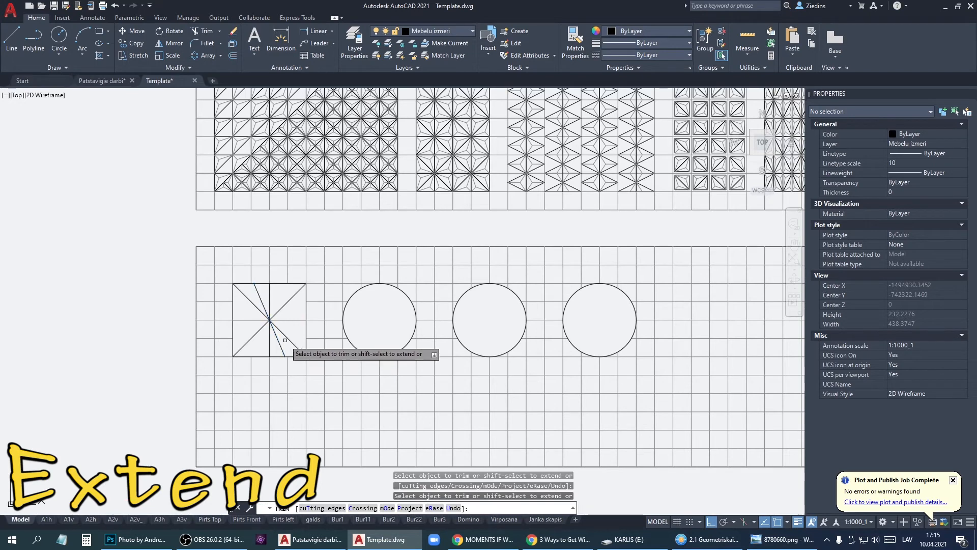
key(space)
Mirror the slanted line about the square's vertical midline, keeping the original
click(273, 329)
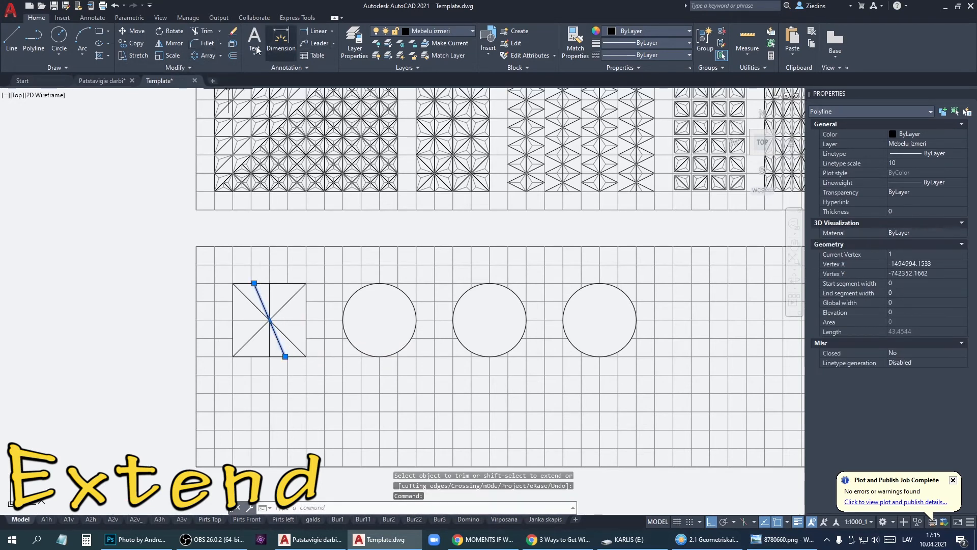
click(173, 45)
click(270, 320)
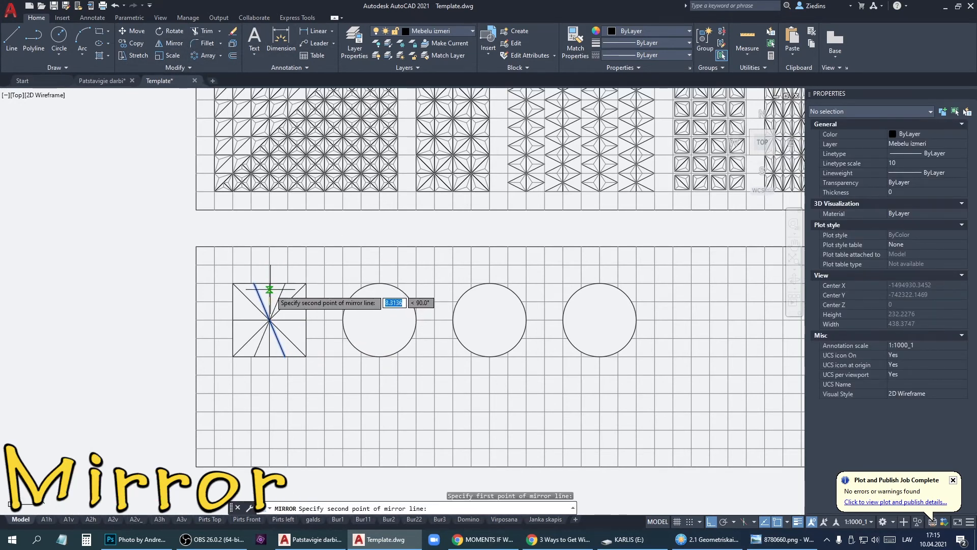
click(270, 289)
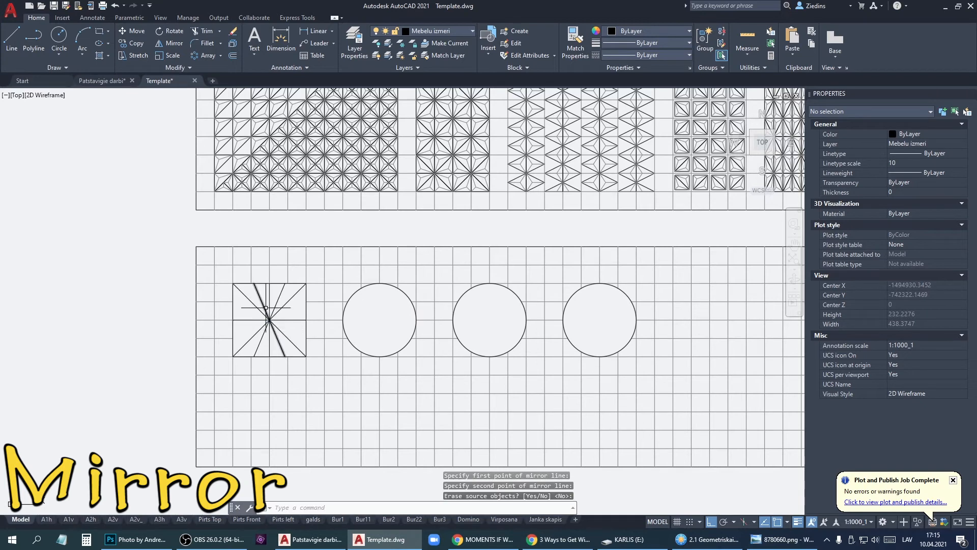
key(Return)
Mirror the 23-degree slanted line about the diagonal from the square's upper-left to lower-right corner, keeping the original
click(266, 306)
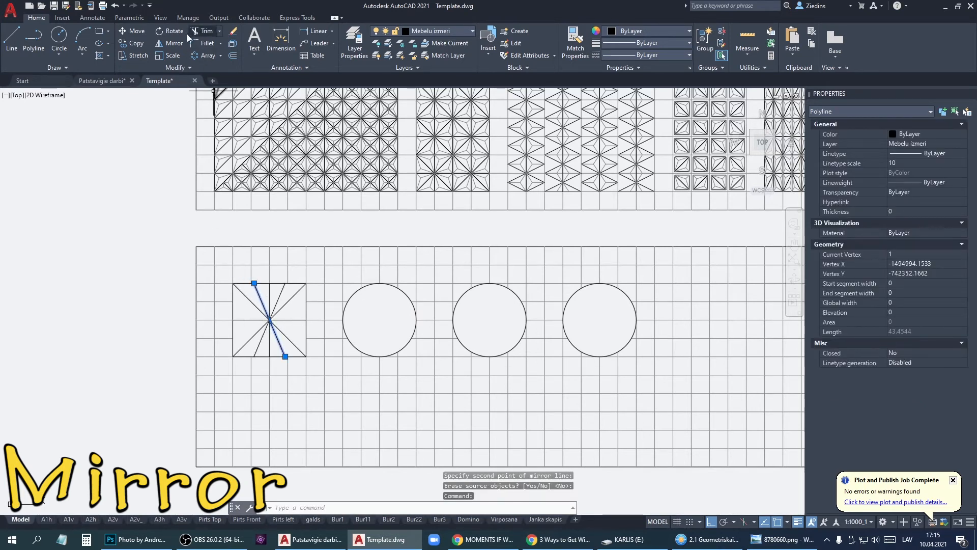
click(172, 43)
click(254, 304)
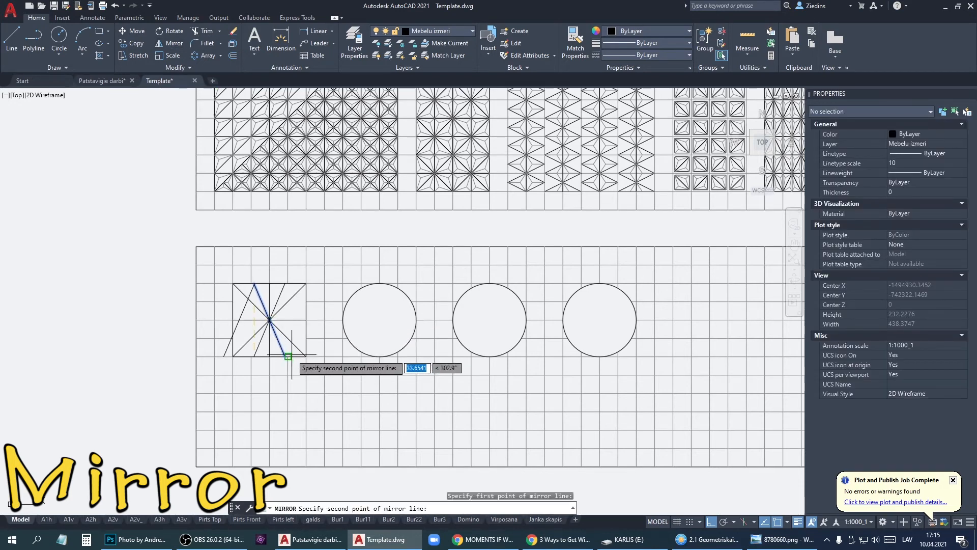
click(290, 343)
key(Return)
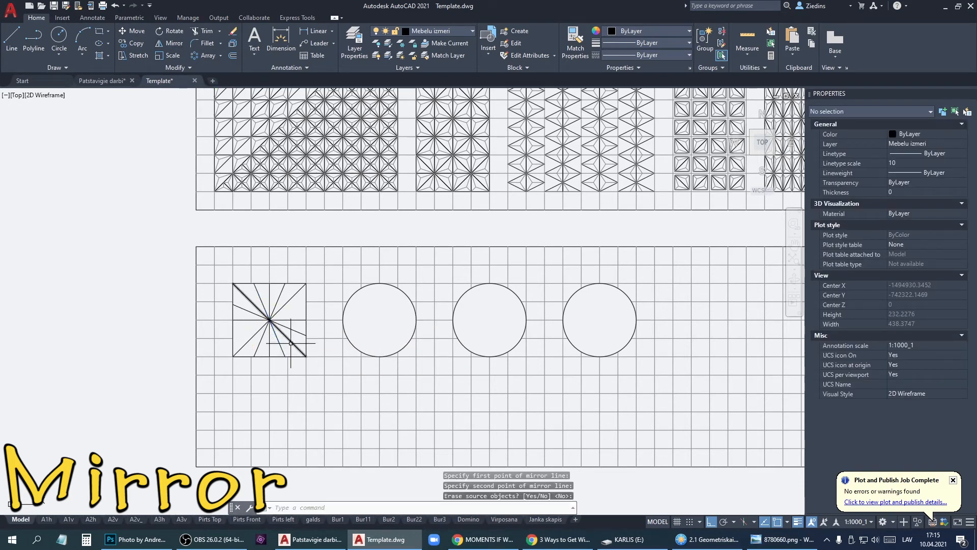
Mirror the new shallow slanted line about the square's horizontal midline, keeping the original
click(249, 310)
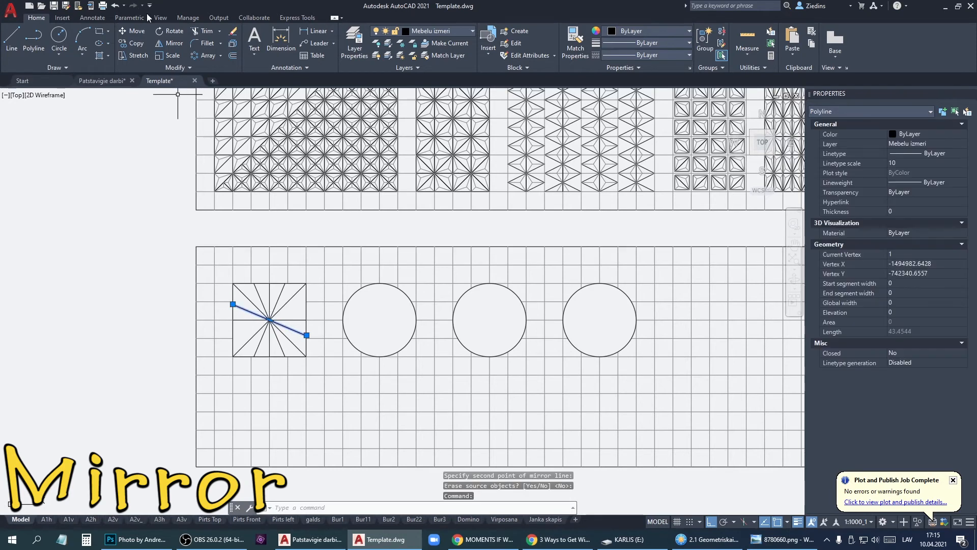
click(170, 44)
click(233, 319)
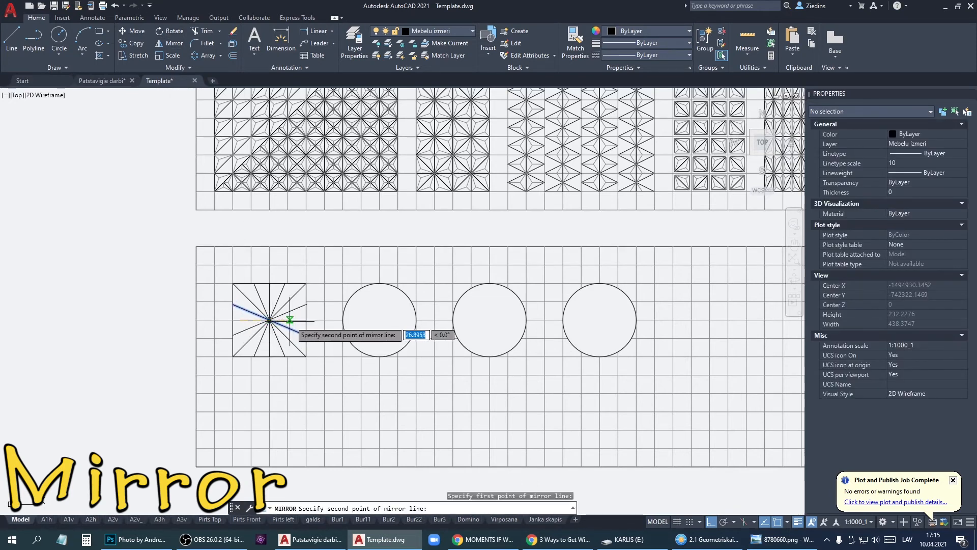
click(294, 323)
key(Return)
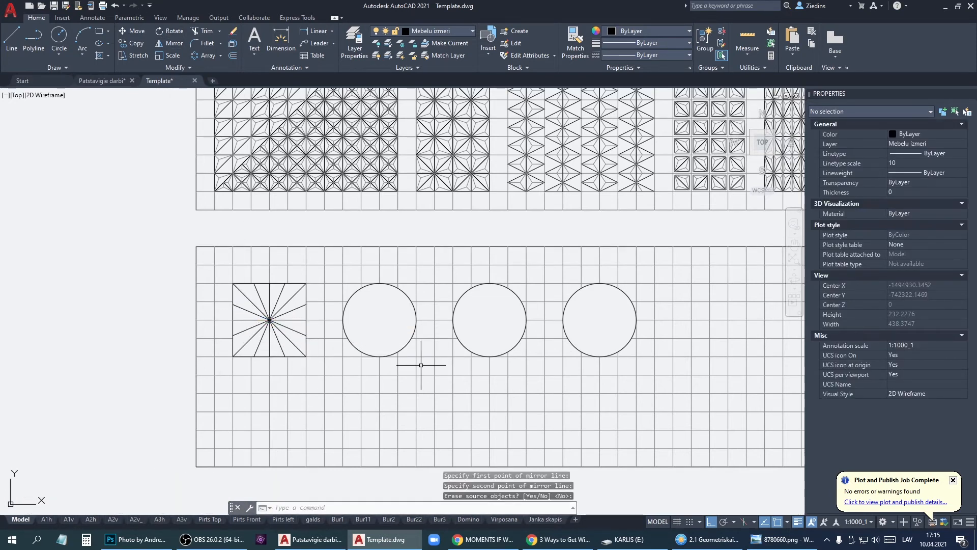
Copy the square's vertical midline from the square's centre to the centre of the first circle
scroll(321, 308, up, 2)
click(239, 311)
right_click(232, 286)
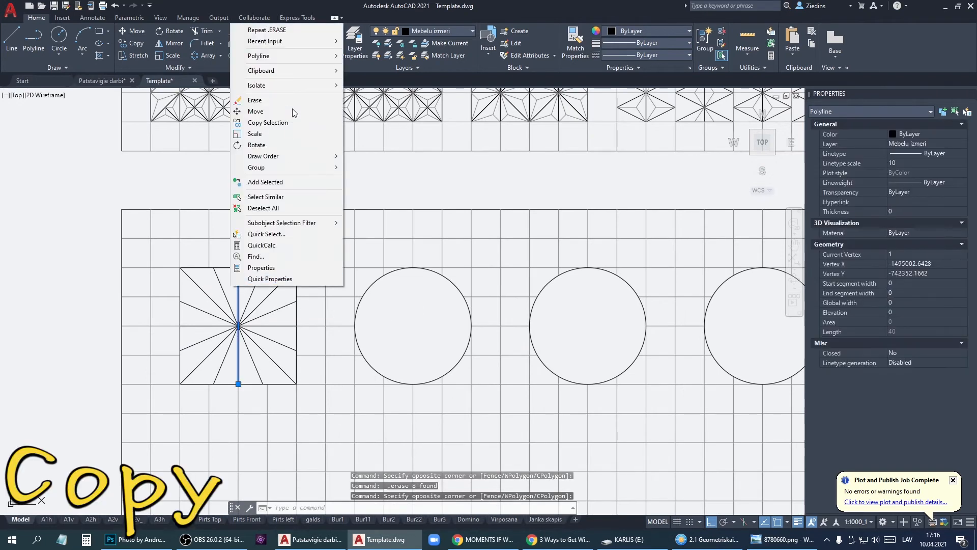
click(270, 123)
click(238, 326)
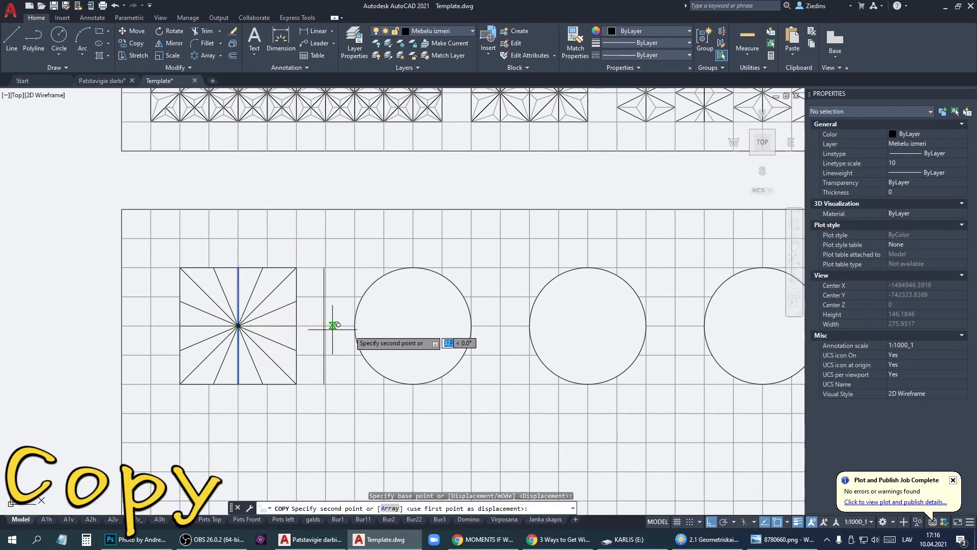
click(413, 325)
key(Escape)
key(Escape)
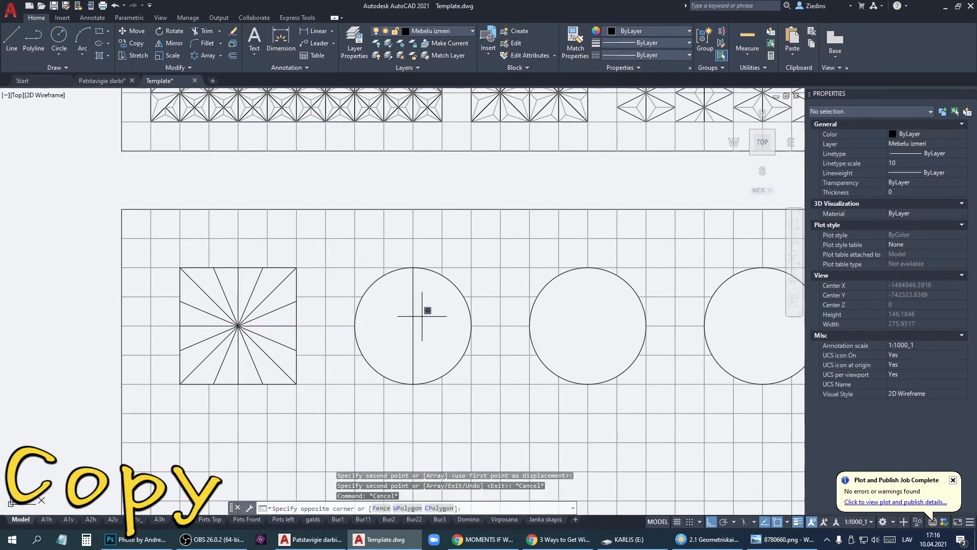
Create a polar array of the first circle's vertical diameter line about the circle's centre with 16 items
drag(426, 307, 404, 304)
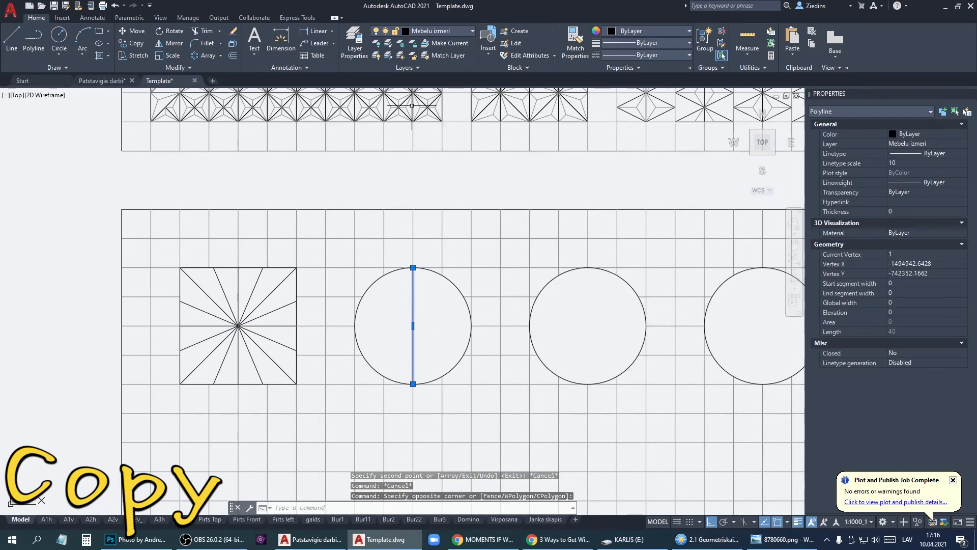
click(197, 56)
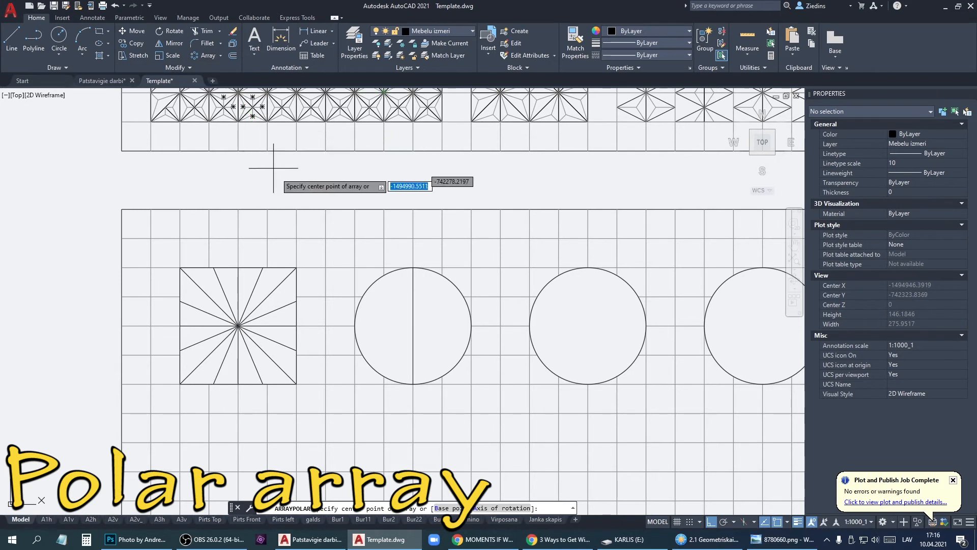
click(412, 326)
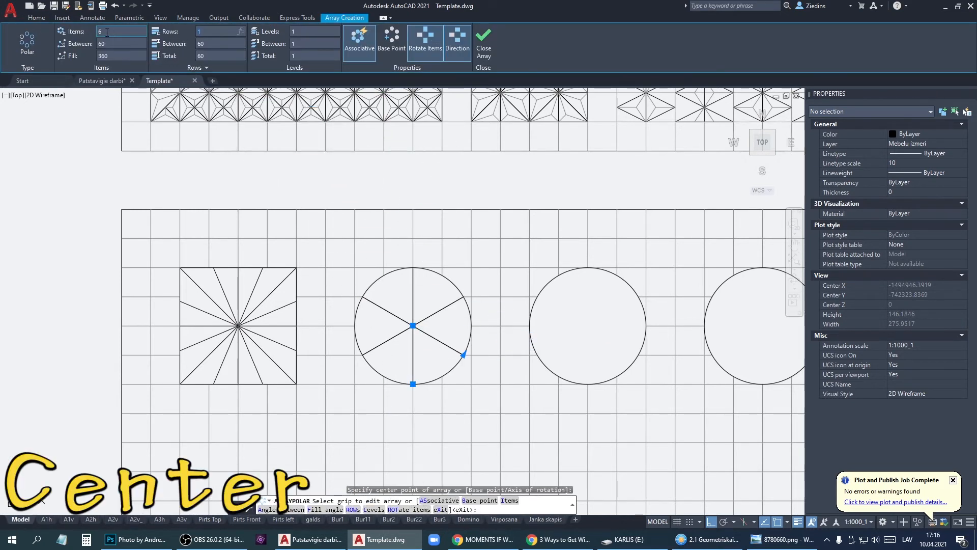
text(16)
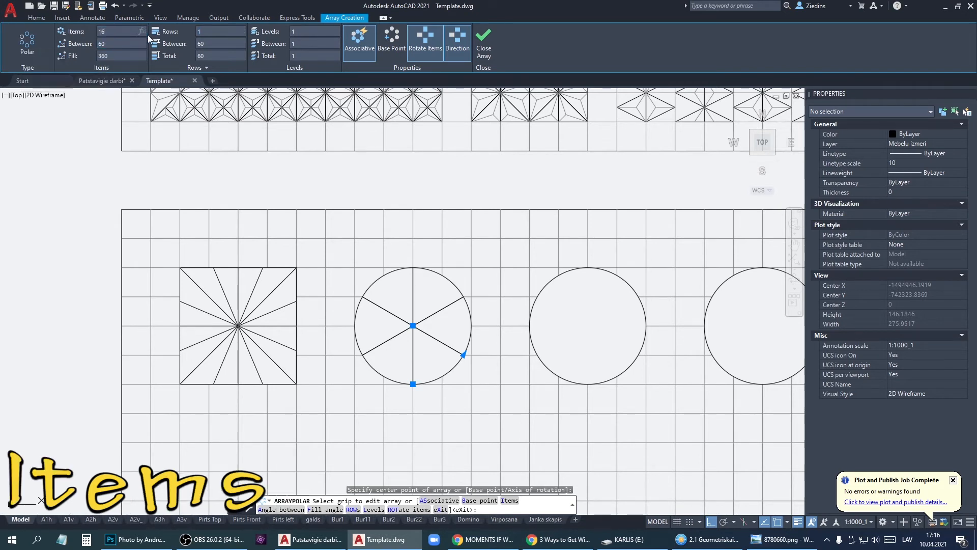
click(134, 45)
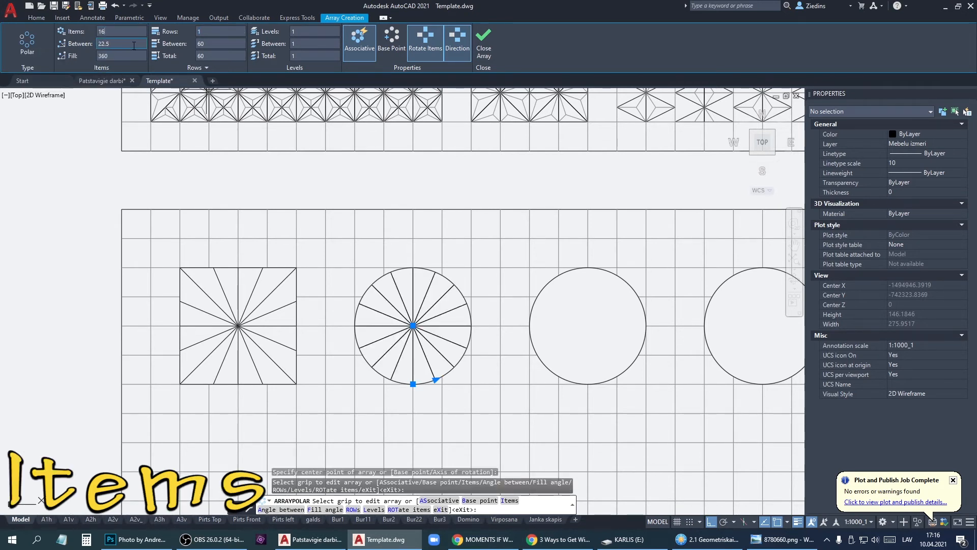
click(484, 43)
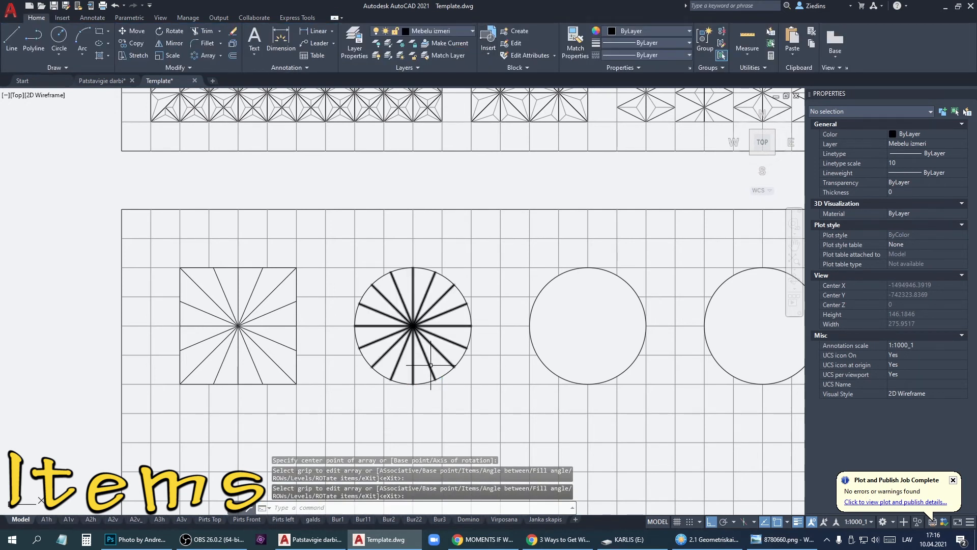
Draw a polyline chord from the spoke end just left of the first circle's top to the circle's topmost point
click(33, 39)
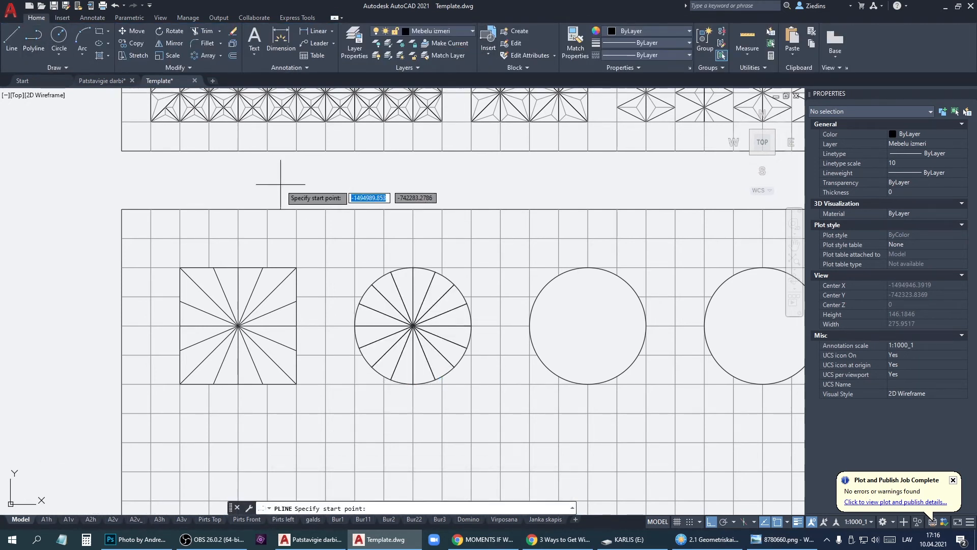
click(391, 271)
scroll(414, 269, up, 4)
click(411, 265)
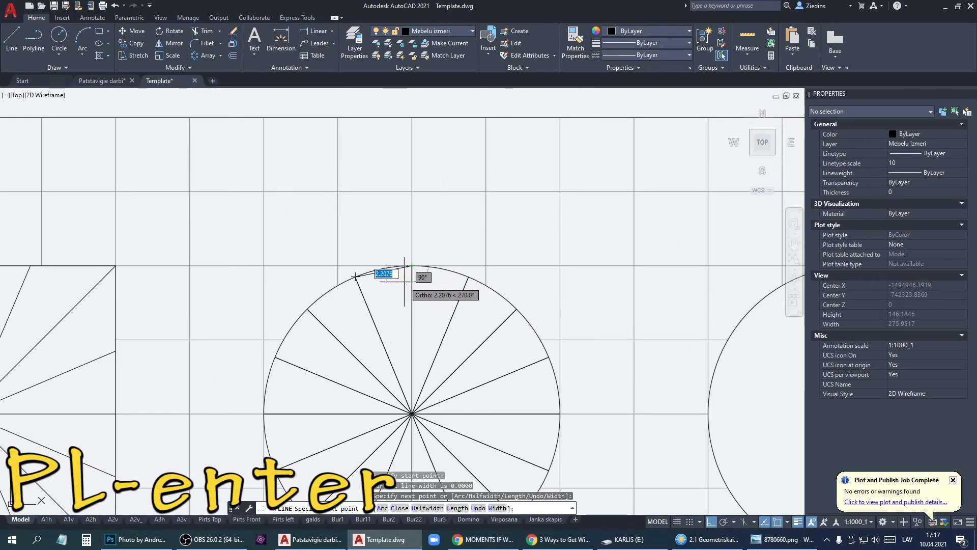
key(Escape)
Draw a polyline from the chord's midpoint to the centre of the first circle
text(pl)
key(Return)
click(383, 271)
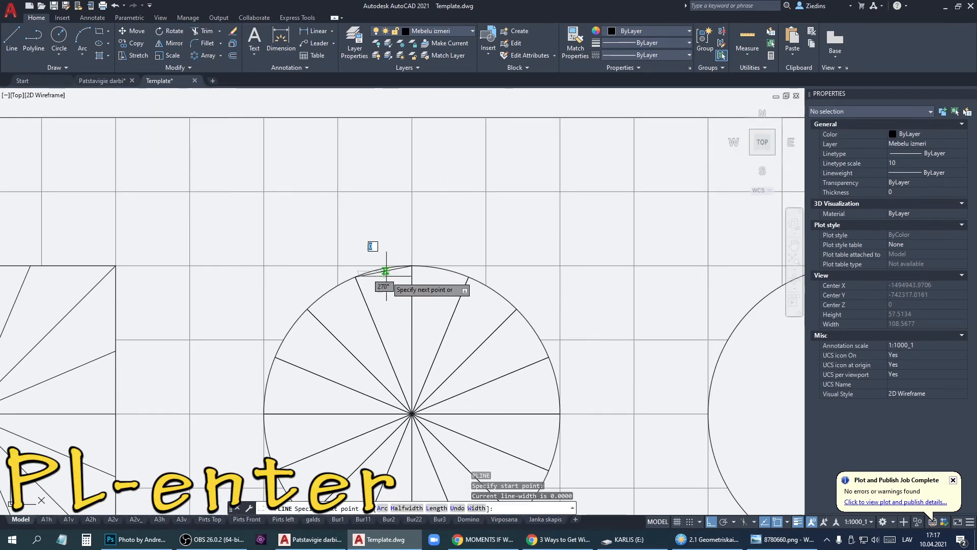
click(412, 414)
key(Escape)
Draw a V-shaped polyline from the chord's left end, through a point on the middle line below the chord, to the circle's top
scroll(387, 265, up, 6)
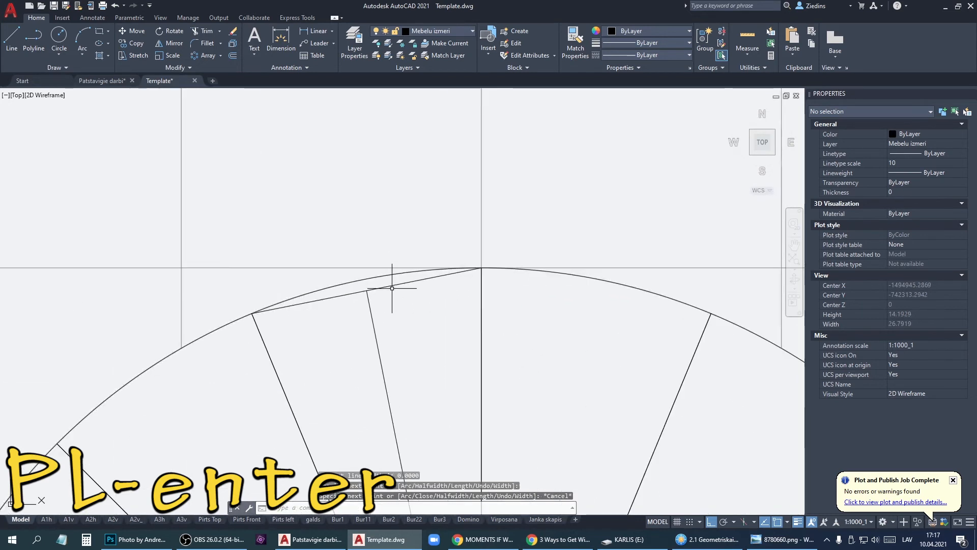
click(390, 286)
key(Escape)
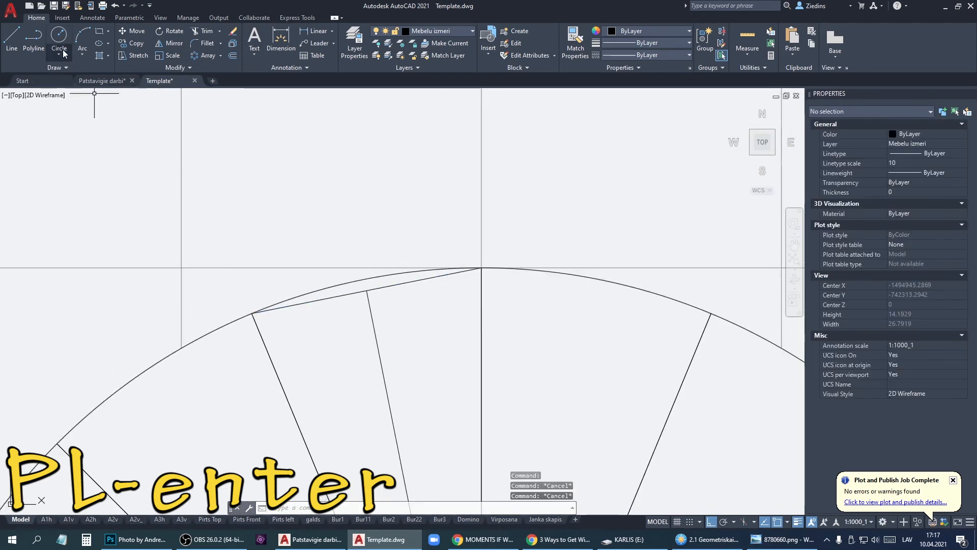
click(30, 43)
click(252, 312)
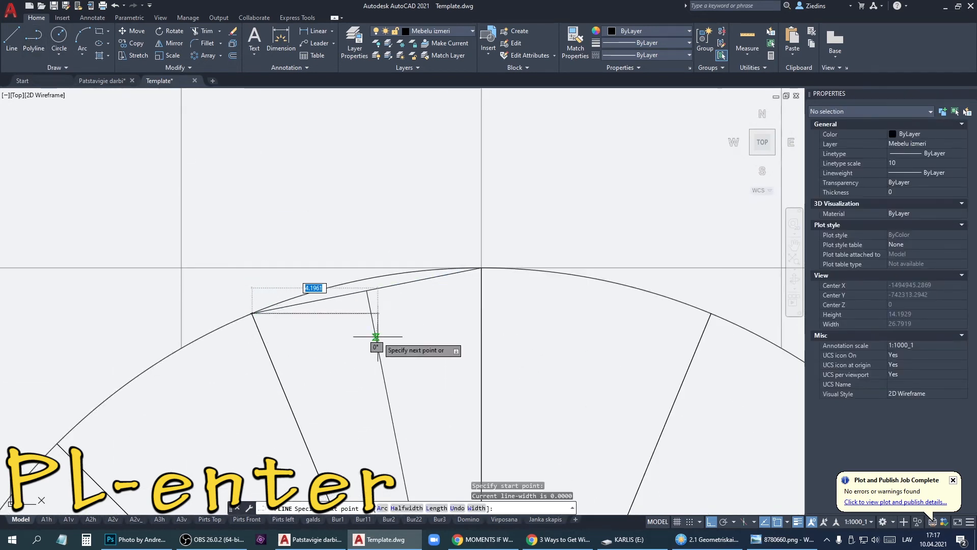
click(481, 267)
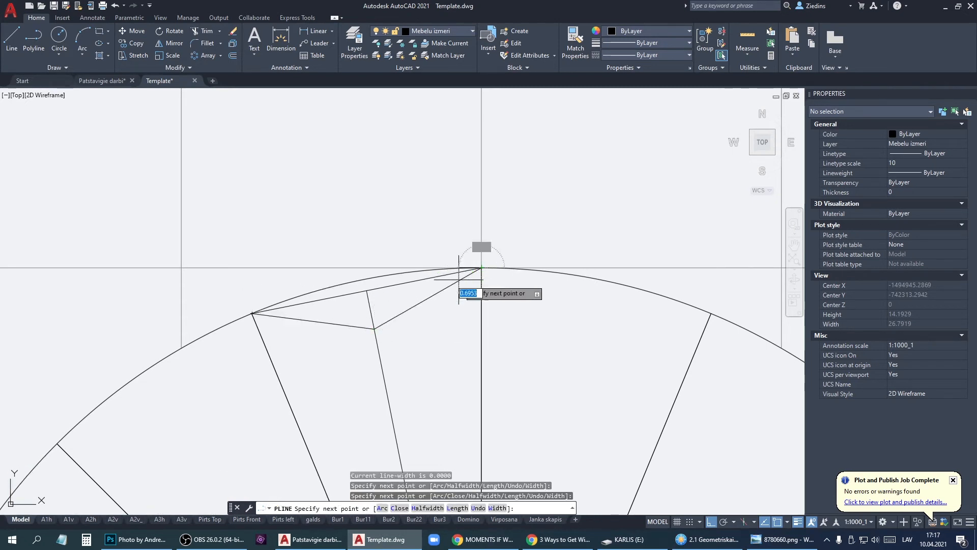
key(Escape)
Delete the straight chord and stretch the middle line's outer end to the vertex of the V-shaped polyline
click(408, 281)
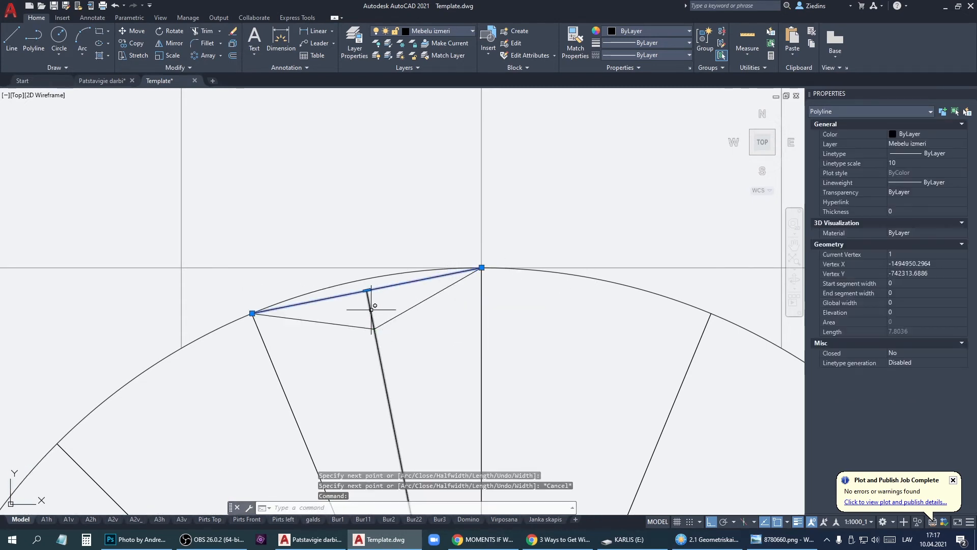
key(Escape)
click(368, 296)
click(367, 289)
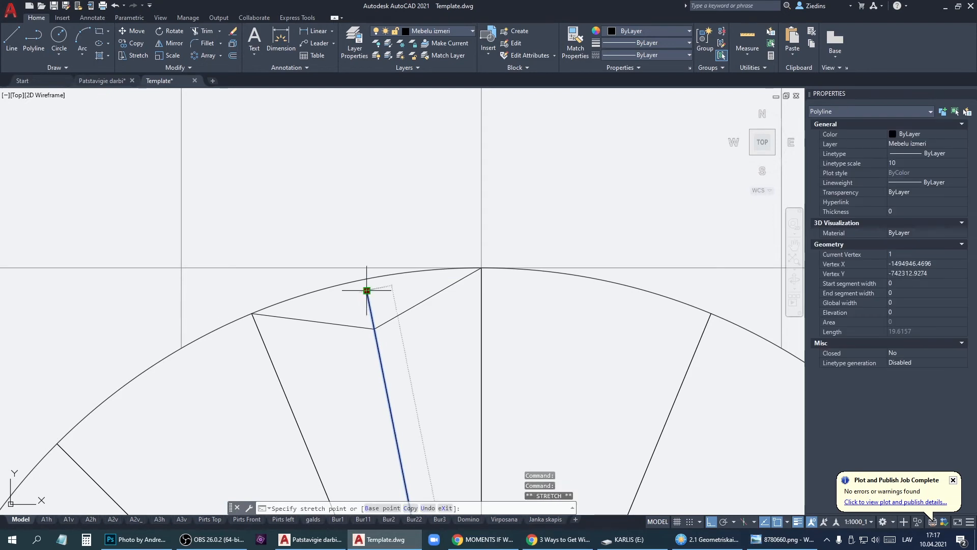
click(376, 332)
Set the colour of the V-shaped polyline and the shortened middle line to Color 8
scroll(397, 301, down, 5)
click(409, 314)
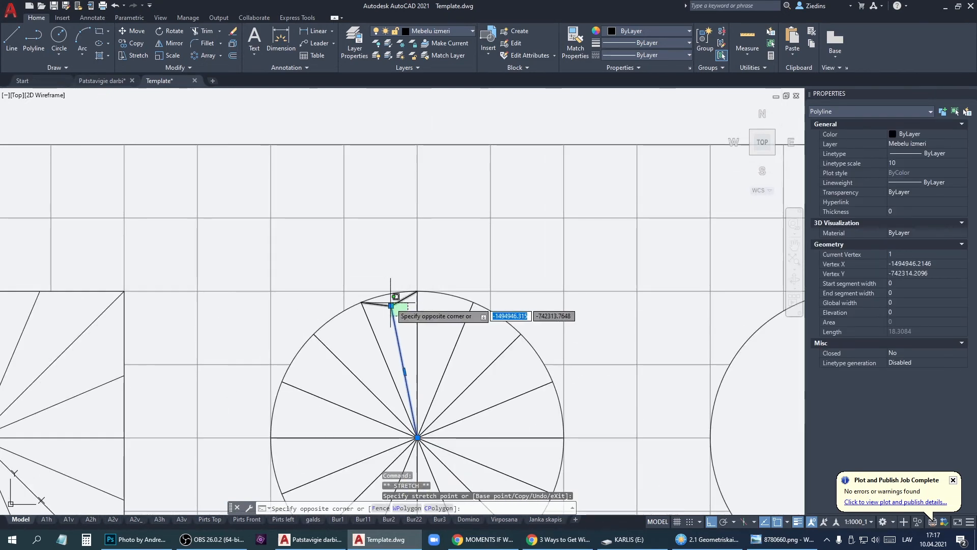
click(389, 300)
click(939, 135)
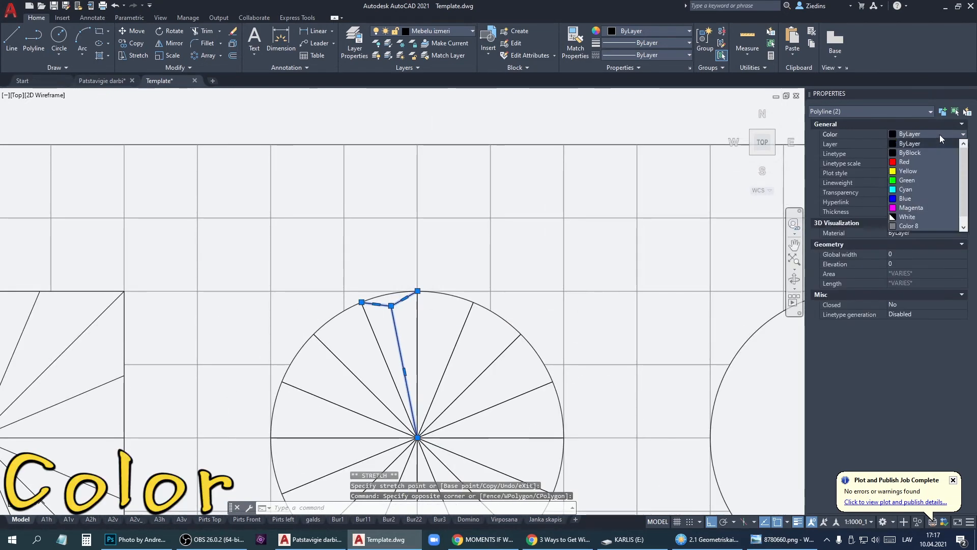
click(922, 226)
Create a polar array of the grey V-shaped polyline and middle line about the first circle's centre with 16 items
middle_drag(405, 298, 366, 218)
click(197, 55)
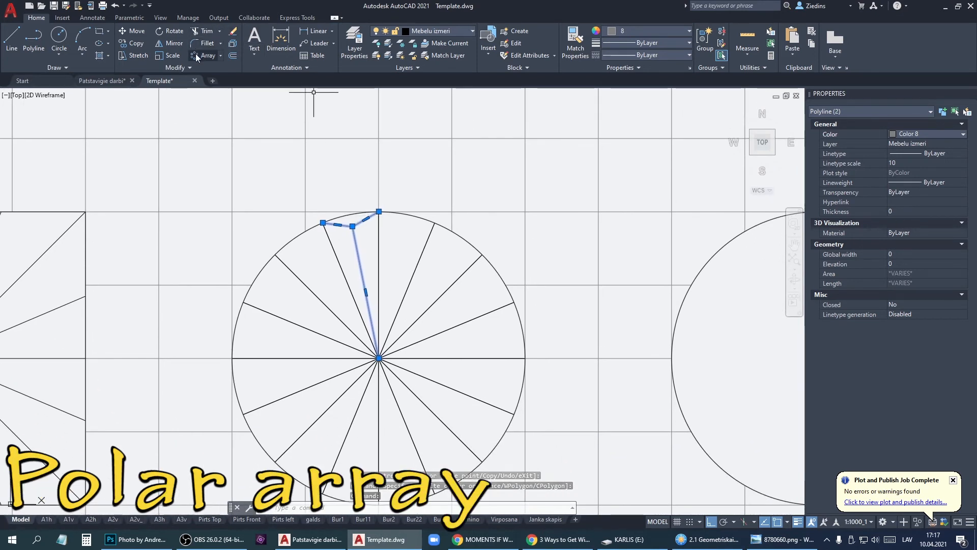
click(378, 358)
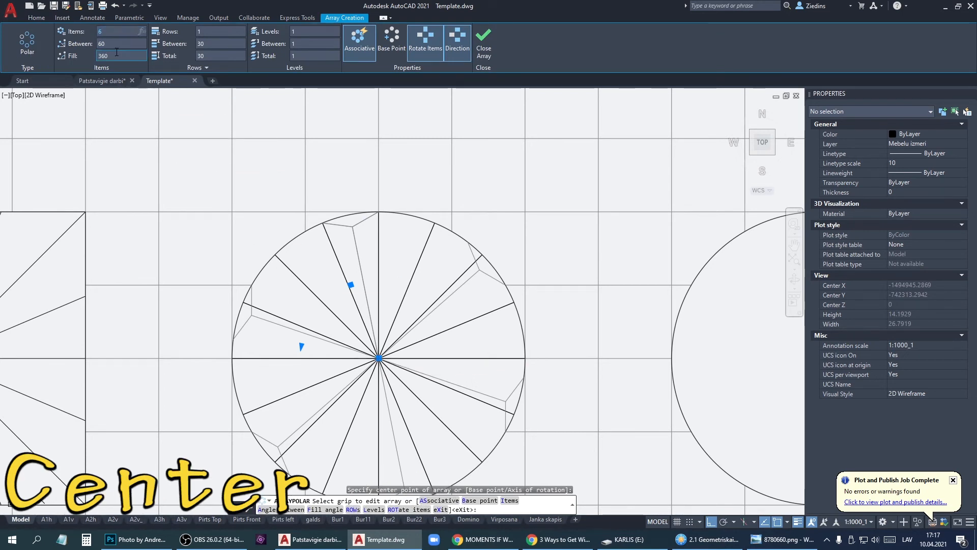
text(16)
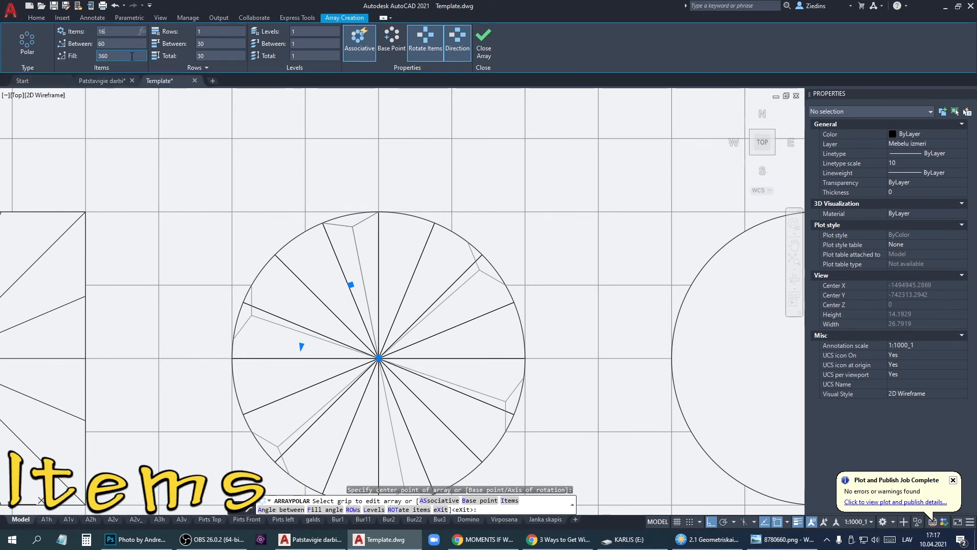
click(124, 44)
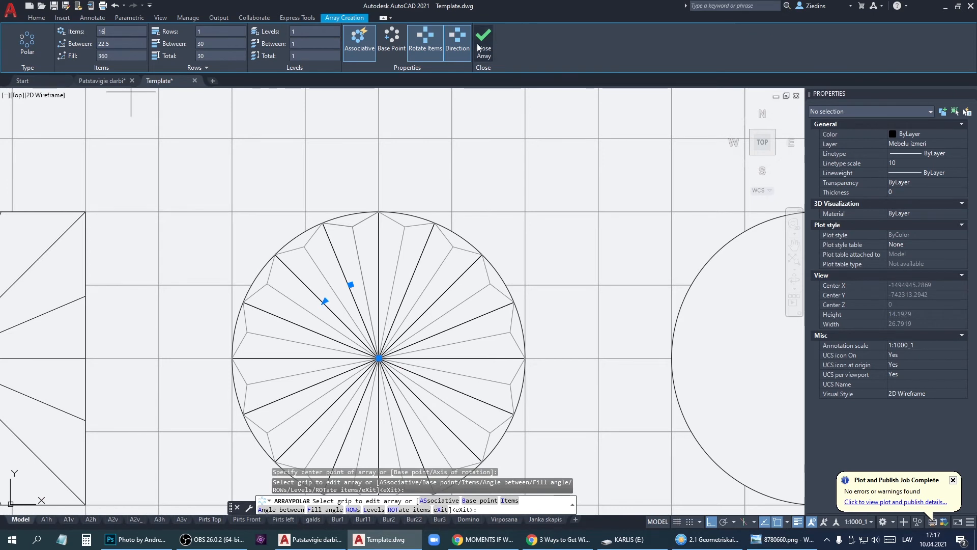
click(483, 41)
Draw a helper polyline along the square's top edge from the steep slanted line's end to the vertical midline
scroll(511, 148, down, 1)
scroll(550, 175, down, 2)
middle_drag(460, 295, 527, 288)
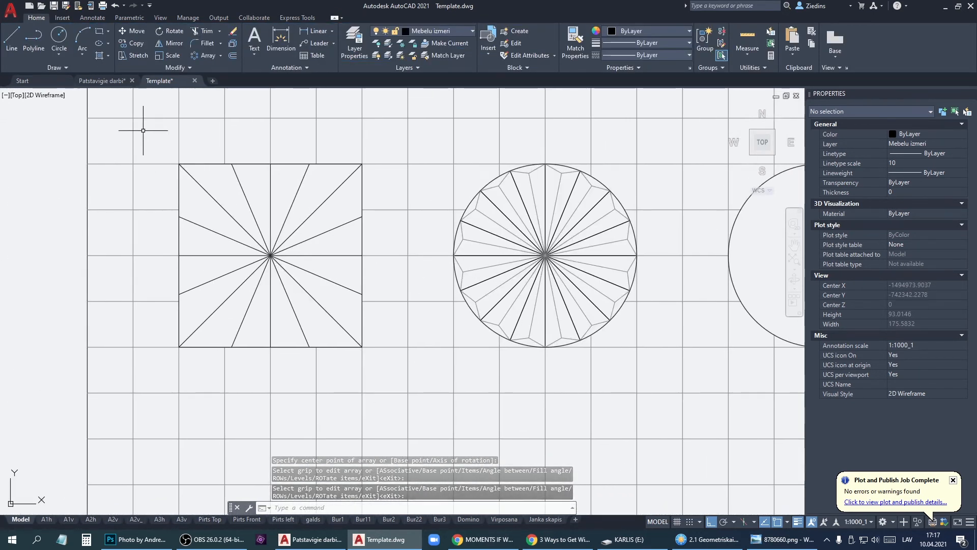
text(pl)
key(Return)
click(239, 164)
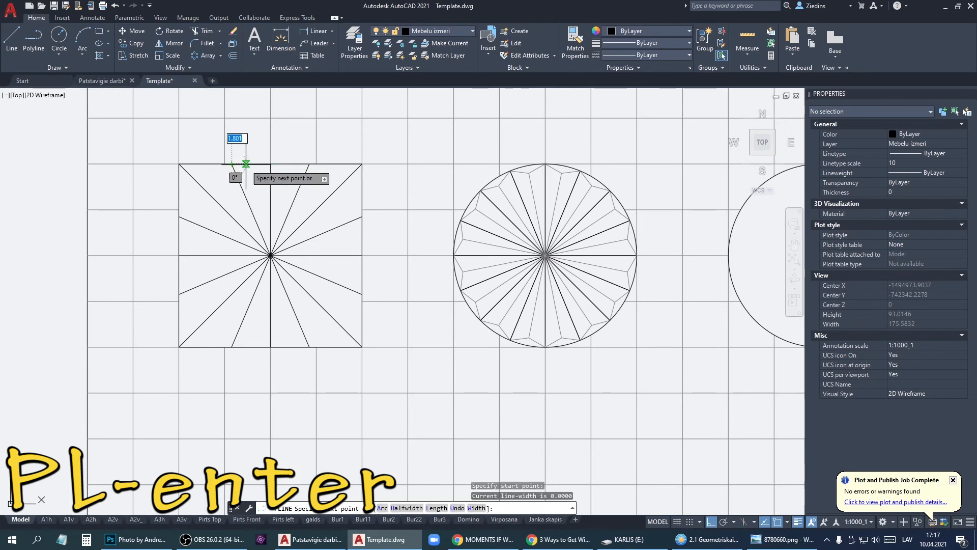
key(Escape)
Draw a polyline from the midpoint of the helper segment on the top edge to the square's centre
key(Return)
click(251, 164)
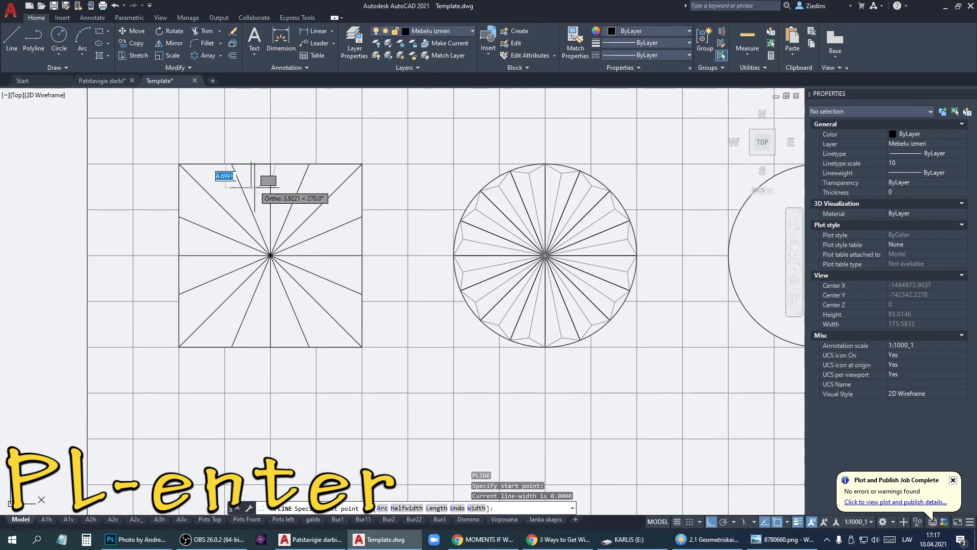
scroll(270, 254, up, 2)
click(270, 255)
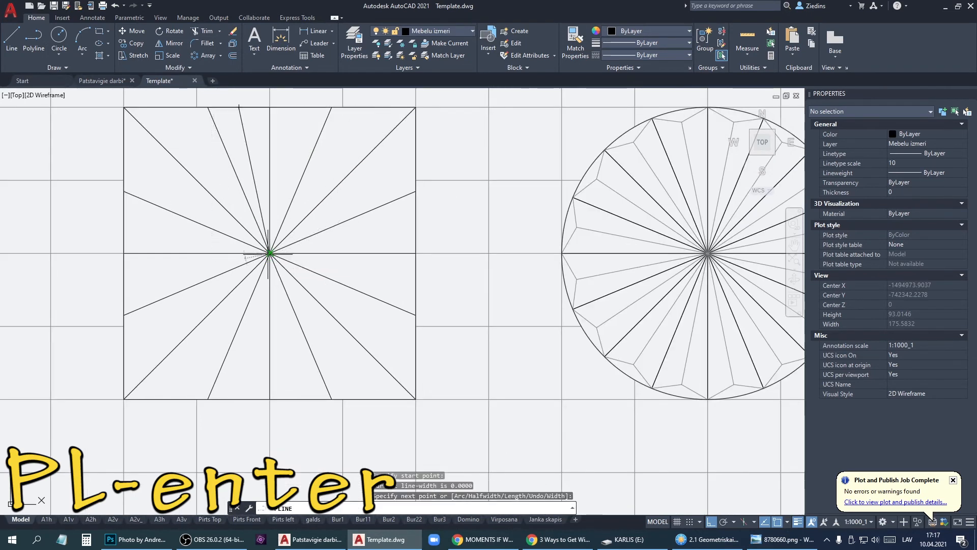
key(Escape)
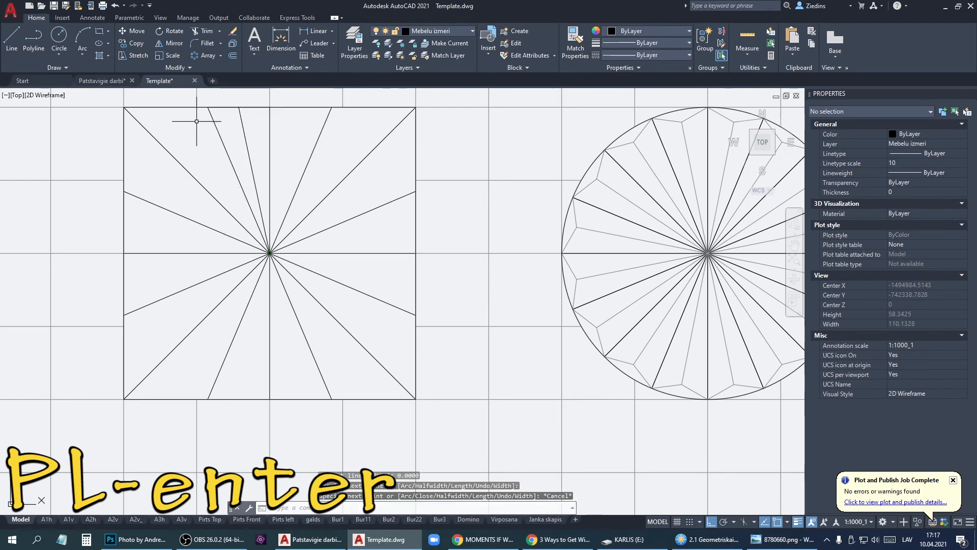
Draw a helper polyline along the top edge from the square's upper-left corner to the steep slanted line's end
text(pl)
key(Return)
click(123, 107)
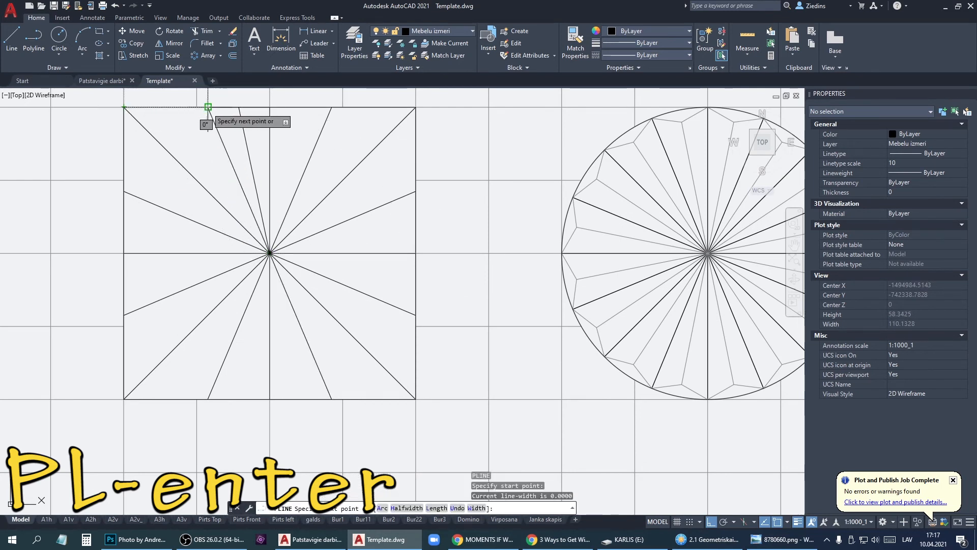
click(208, 107)
key(Escape)
Draw a polyline from the midpoint of the helper segment beside the upper-left corner to the square's centre
key(Return)
click(166, 107)
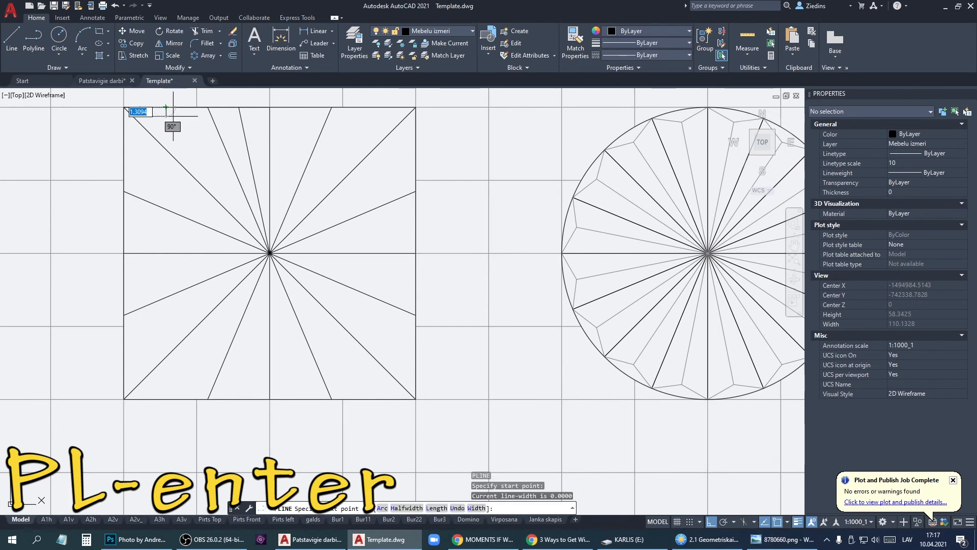
click(270, 253)
key(Escape)
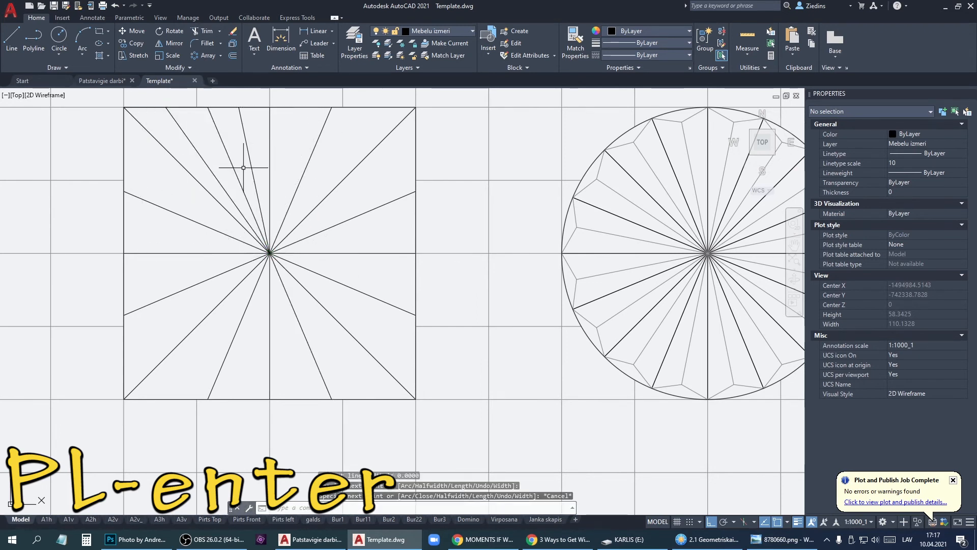
key(Escape)
Draw a V-shaped polyline from the square's upper-left corner, through a point on the new middle line, to the slanted line's upper end
click(34, 39)
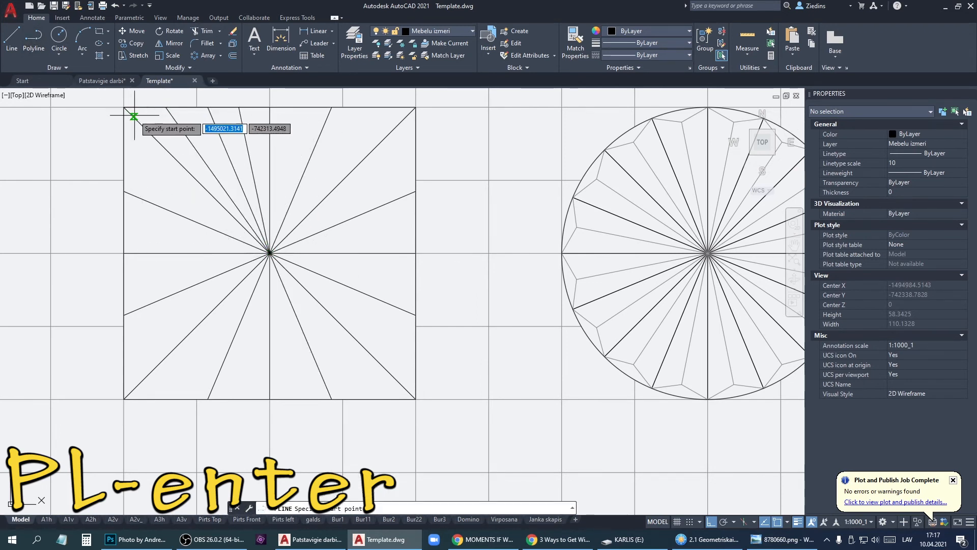
click(124, 107)
click(178, 124)
click(208, 108)
key(Escape)
Draw a second V-shaped polyline from the slanted line's upper end, through the neighbouring middle line, to the vertical midline's top
key(Return)
click(212, 108)
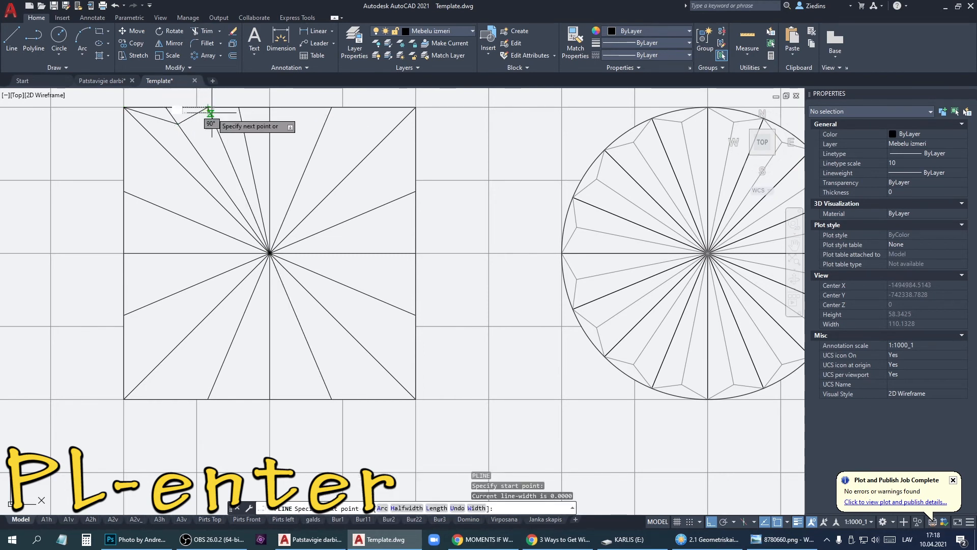
click(241, 120)
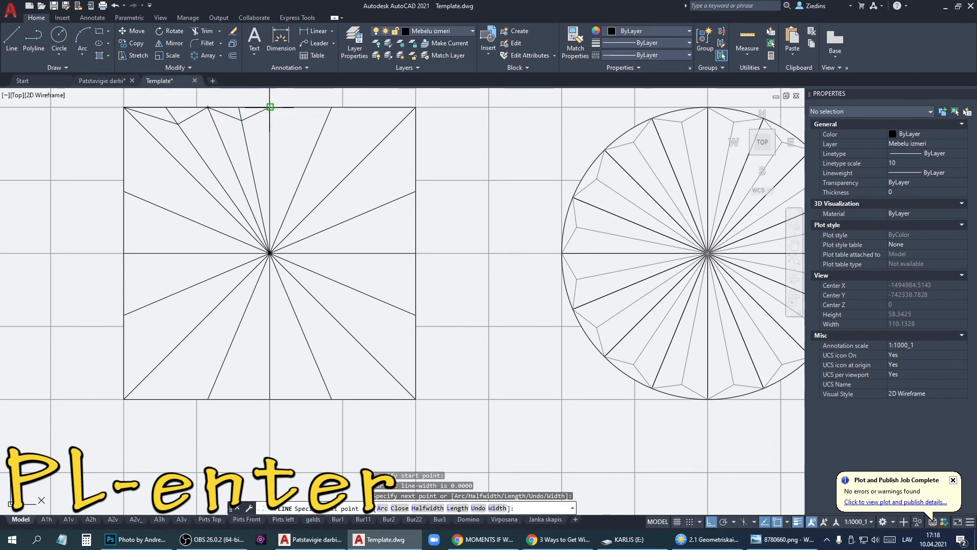
click(270, 107)
key(Escape)
key(Escape)
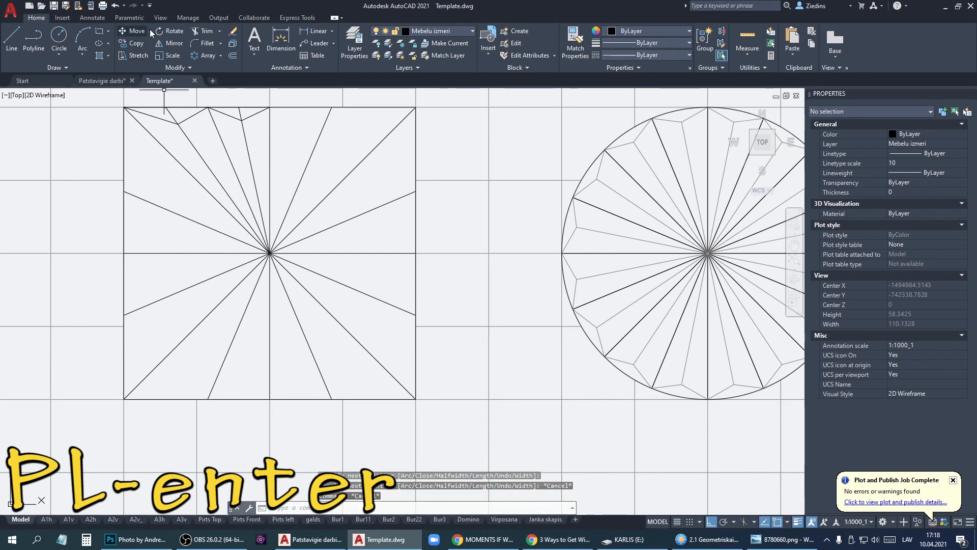
Trim the ends of the two middle lines that extend above the V-shaped polylines in the square
click(201, 31)
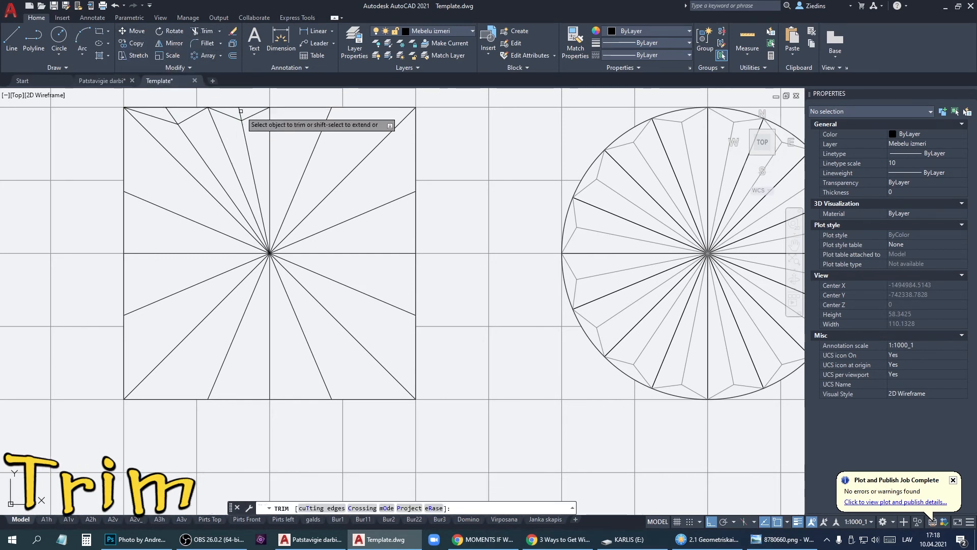
key(Escape)
Set the colour of the two petal middle lines and two V-shaped polylines in the square to Color 8
click(249, 149)
click(231, 115)
click(202, 139)
click(174, 119)
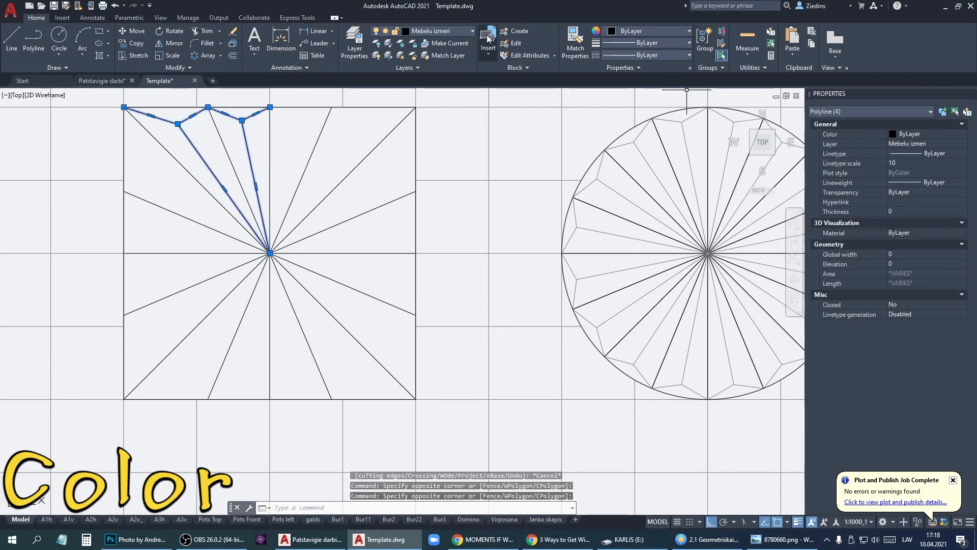
click(937, 132)
click(918, 220)
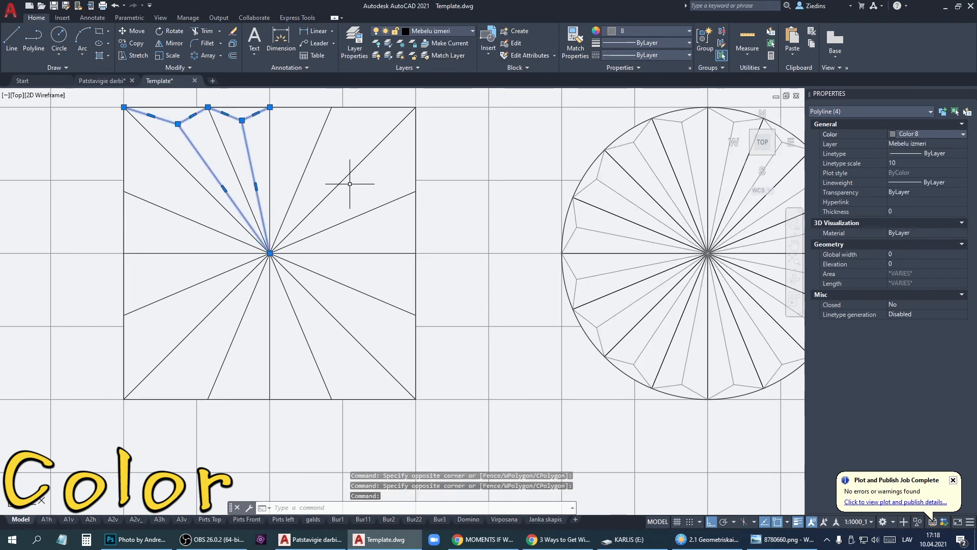
Mirror the four grey polylines about the square's upper-left diagonal, keeping the originals
click(158, 42)
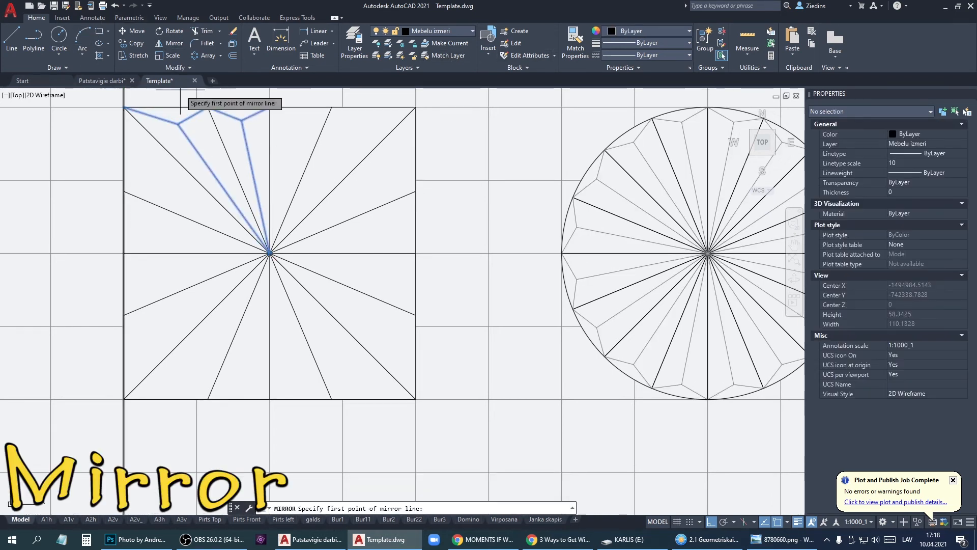
click(207, 190)
click(177, 159)
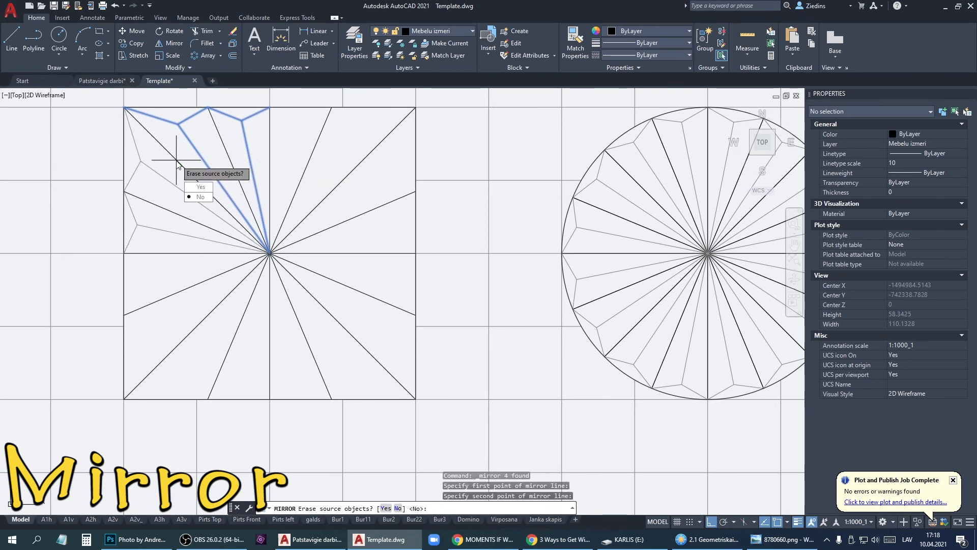
key(Return)
Mirror all eight grey polylines of the upper-left quarter about the square's horizontal midline, keeping the originals
click(165, 239)
click(131, 220)
click(151, 176)
click(134, 157)
click(191, 130)
click(177, 119)
click(249, 127)
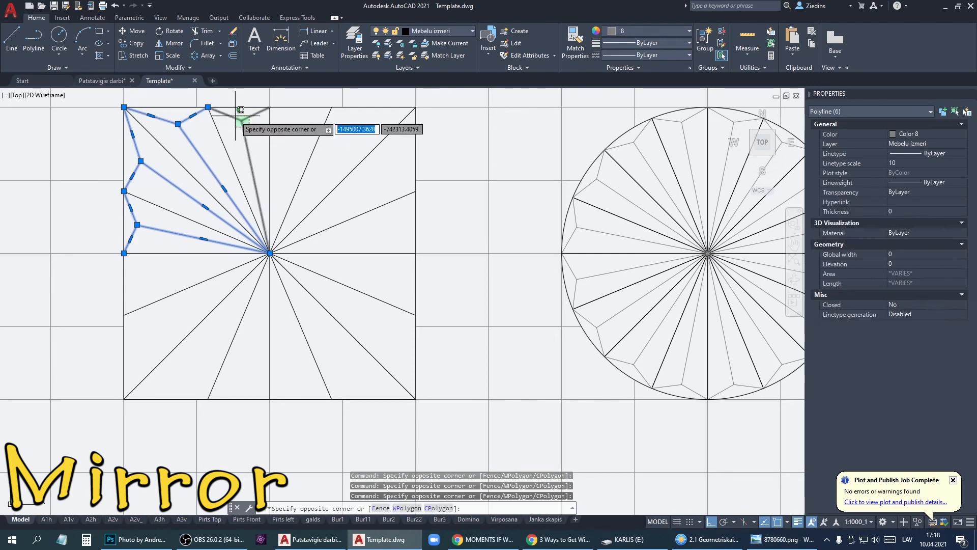
click(241, 110)
click(172, 43)
click(269, 252)
click(240, 253)
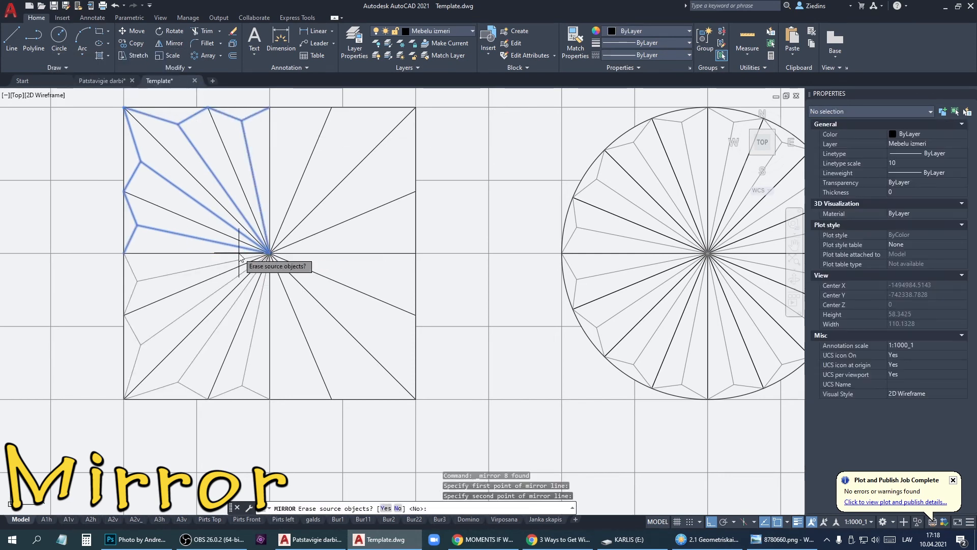
key(Return)
Mirror the polylines of the square's left half about its vertical midline, keeping the originals
scroll(240, 257, down, 2)
click(169, 157)
click(272, 364)
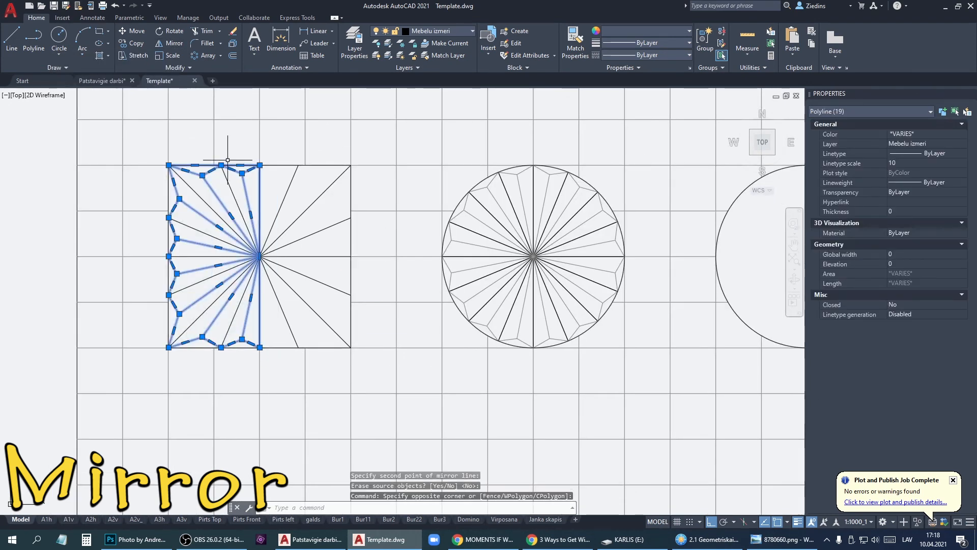
click(172, 46)
click(259, 214)
click(260, 145)
key(Return)
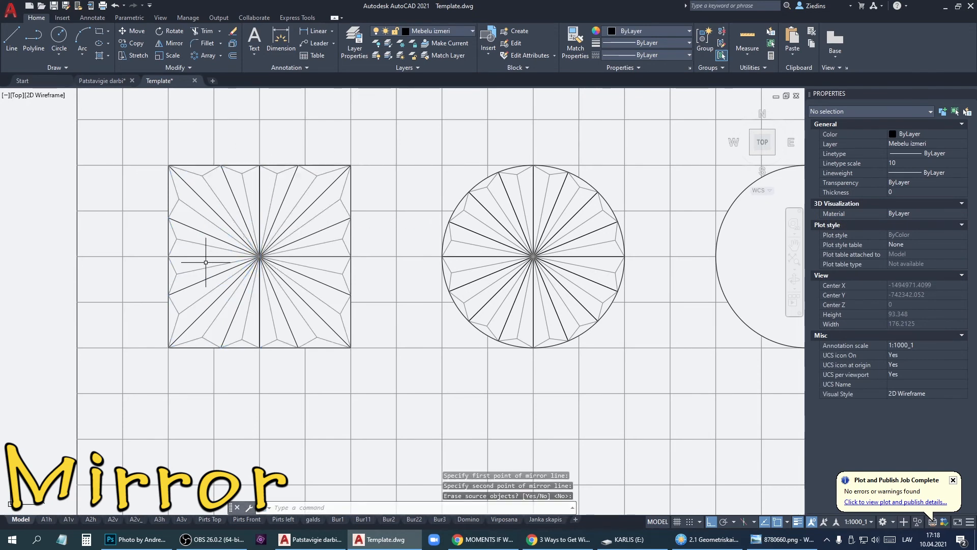
Copy the empty circle beside the finished round rosette from its centre to its bottom quadrant and to its left quadrant
scroll(205, 262, down, 2)
key(Escape)
scroll(388, 288, up, 2)
middle_drag(383, 285, 280, 285)
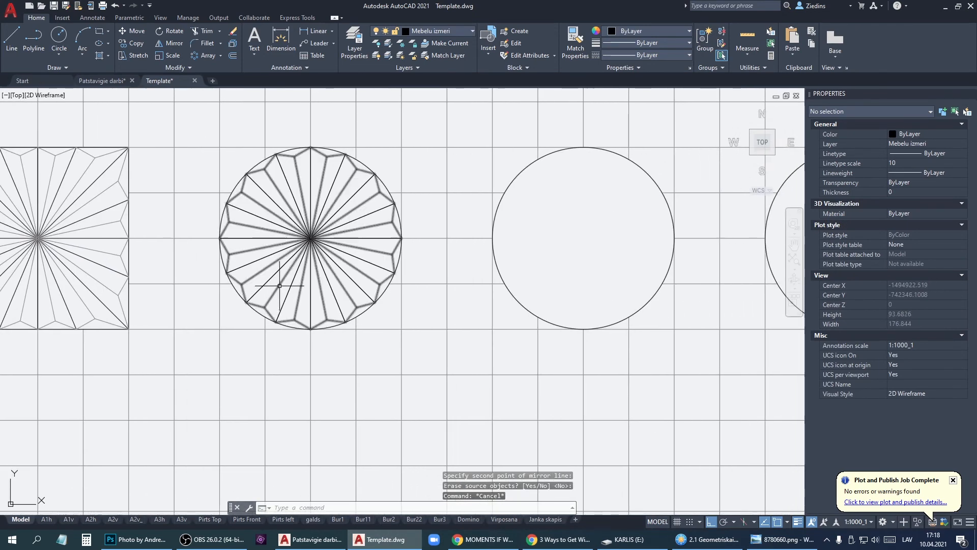
key(ctrl+z)
right_click(440, 220)
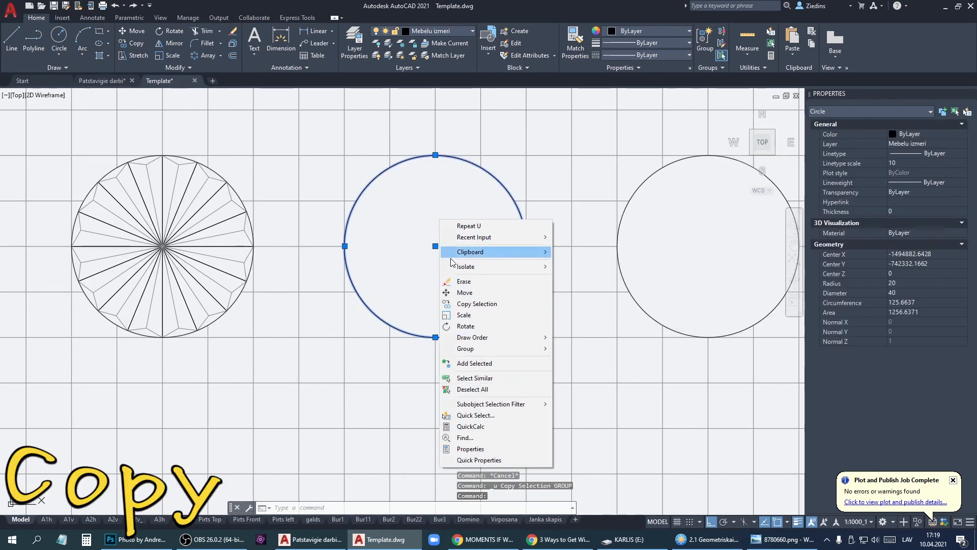
click(477, 305)
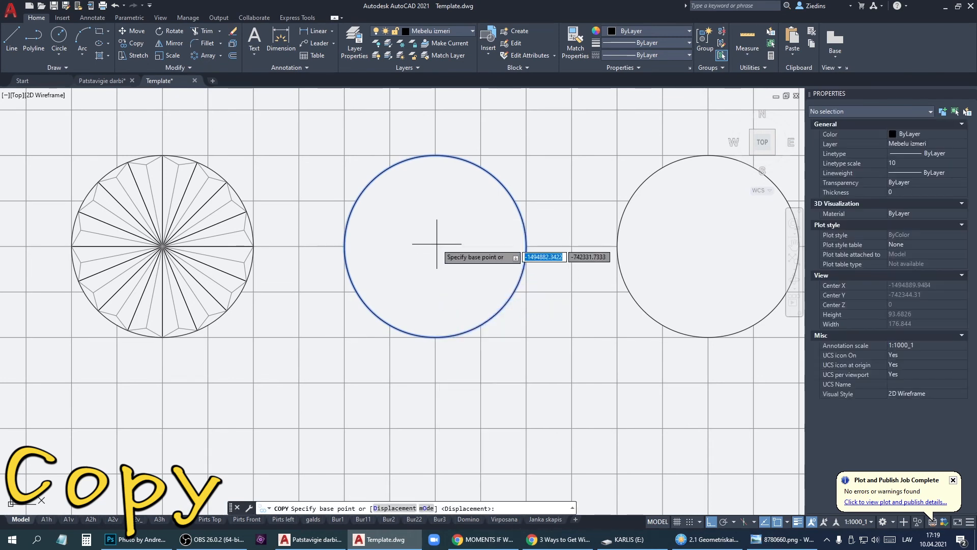
scroll(434, 245, down, 2)
scroll(434, 245, down, 6)
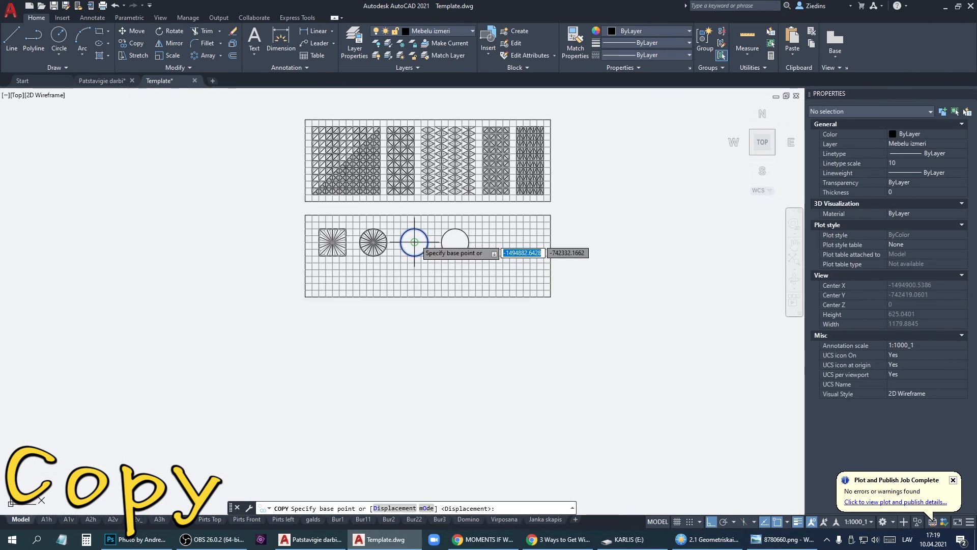
scroll(415, 240, up, 8)
click(403, 276)
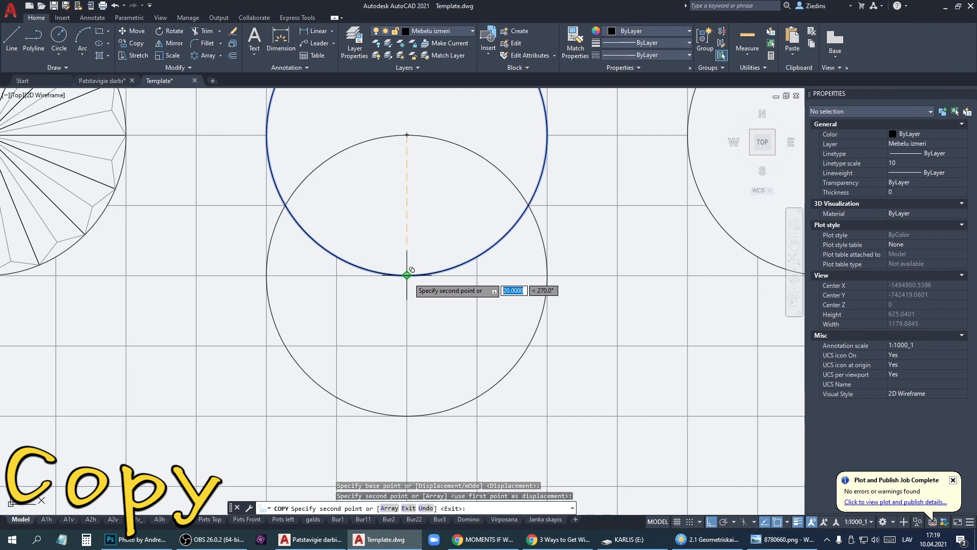
click(320, 189)
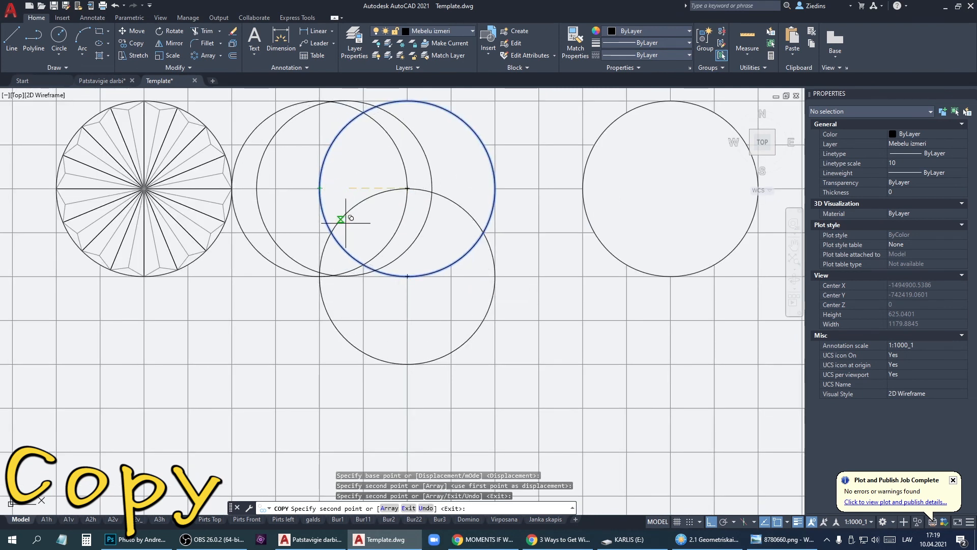
key(Escape)
Trim the lower circle copy to isolate the arc running from the original circle's centre to its lower-right edge
click(202, 31)
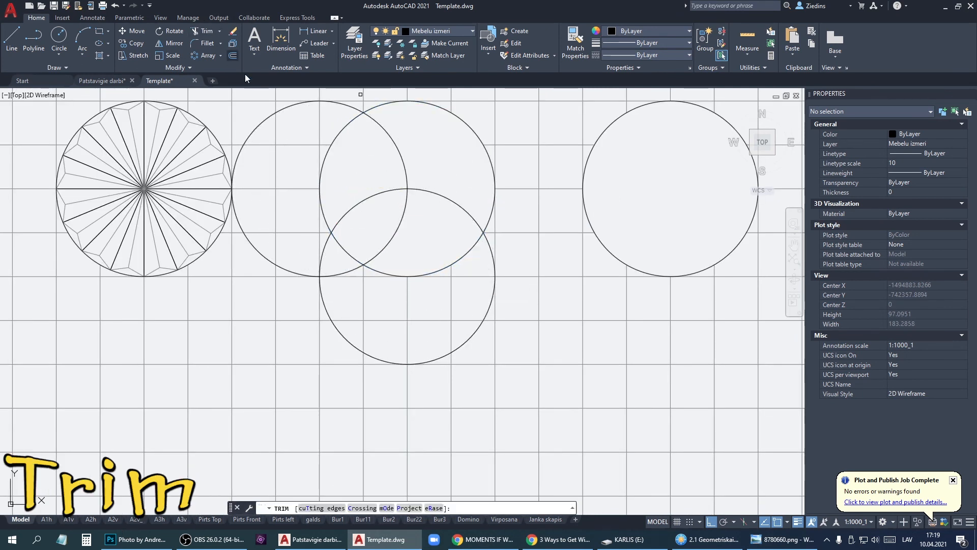
click(383, 193)
click(486, 242)
click(487, 239)
key(Escape)
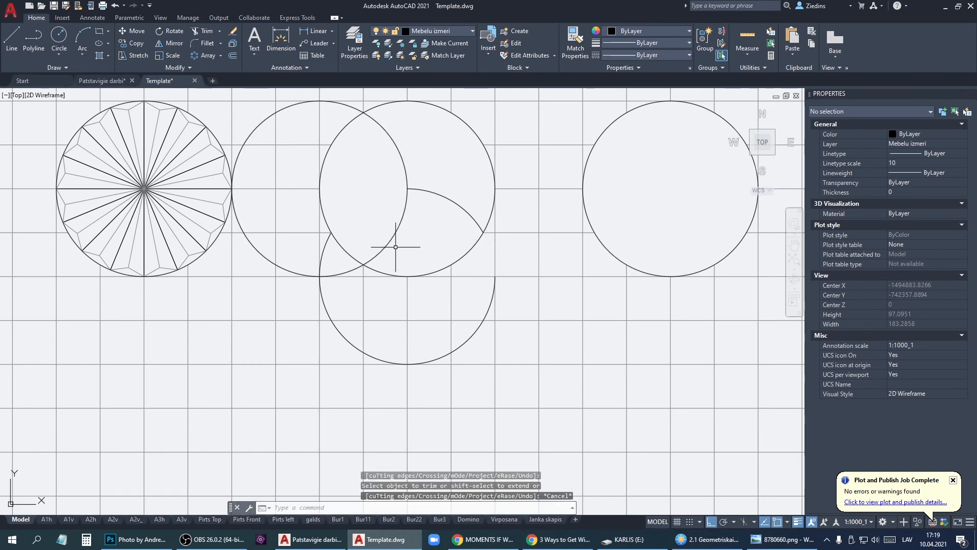
Delete the leftover arc of the lower circle copy and the left circle copy
click(324, 295)
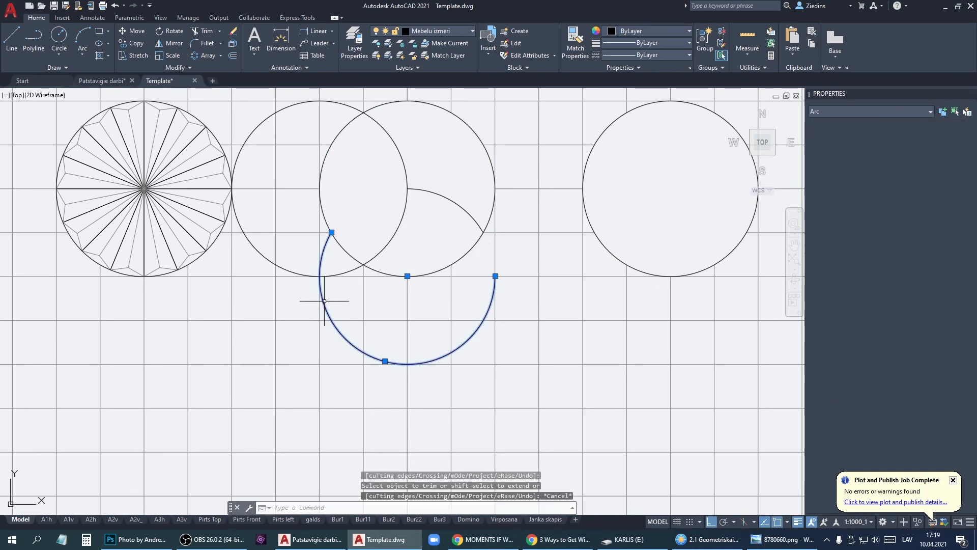
click(342, 268)
key(Delete)
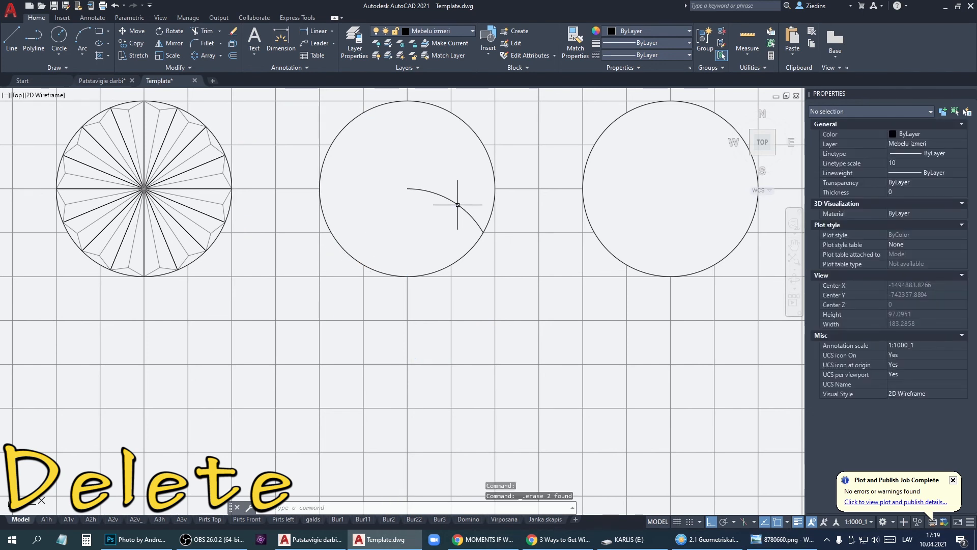
Create a polar array of the remaining arc around the circle's centre with 16 items
click(454, 202)
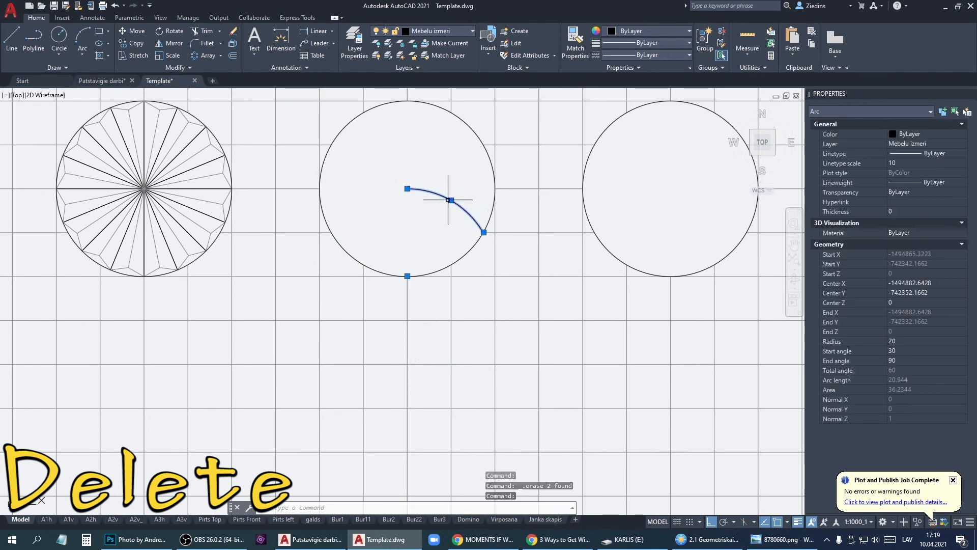
click(196, 54)
click(408, 189)
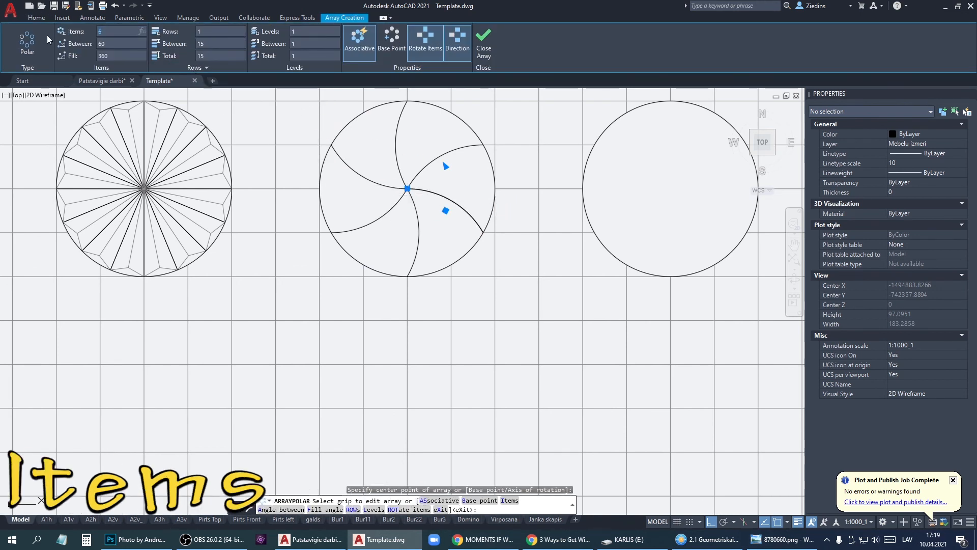
click(114, 45)
key(Return)
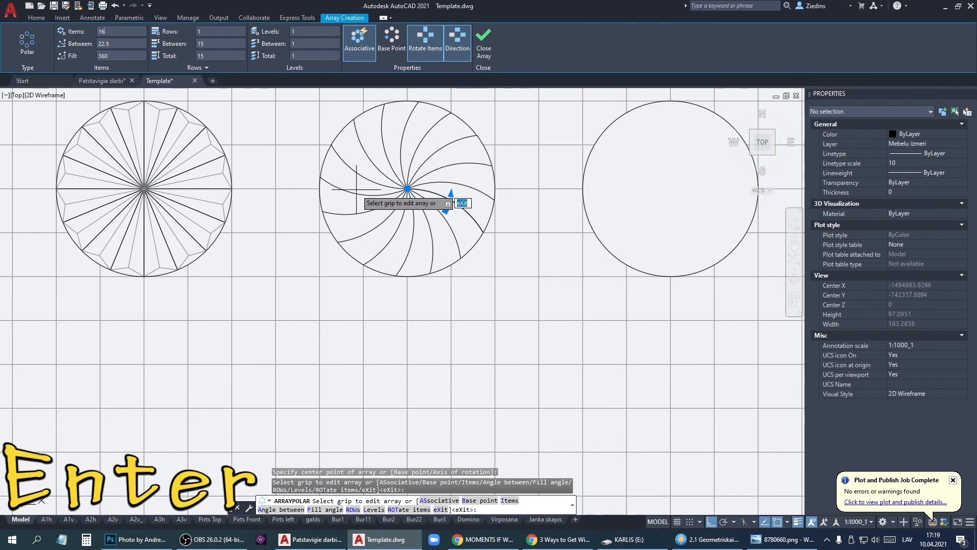
Explode the polar array of arcs into separate objects
scroll(395, 288, down, 3)
scroll(360, 295, down, 1)
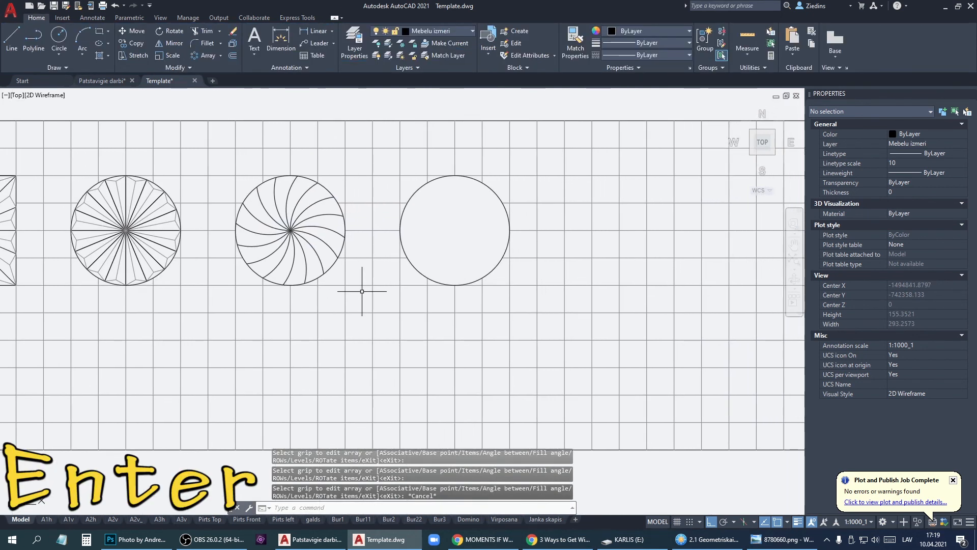
scroll(316, 187, up, 1)
click(291, 196)
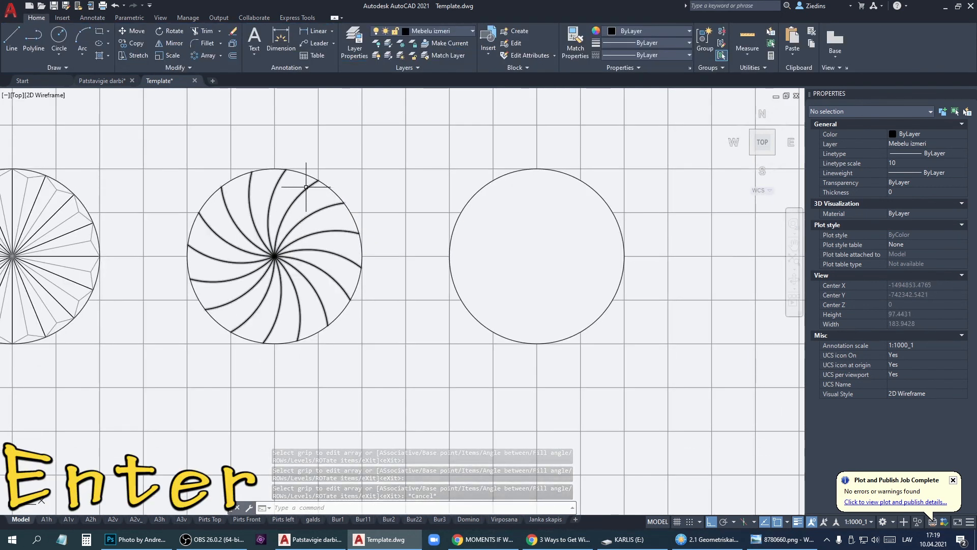
click(34, 18)
click(232, 43)
Copy the arc in the circle's upper-right part in place, using the circle's centre as base and second point
click(301, 196)
right_click(316, 221)
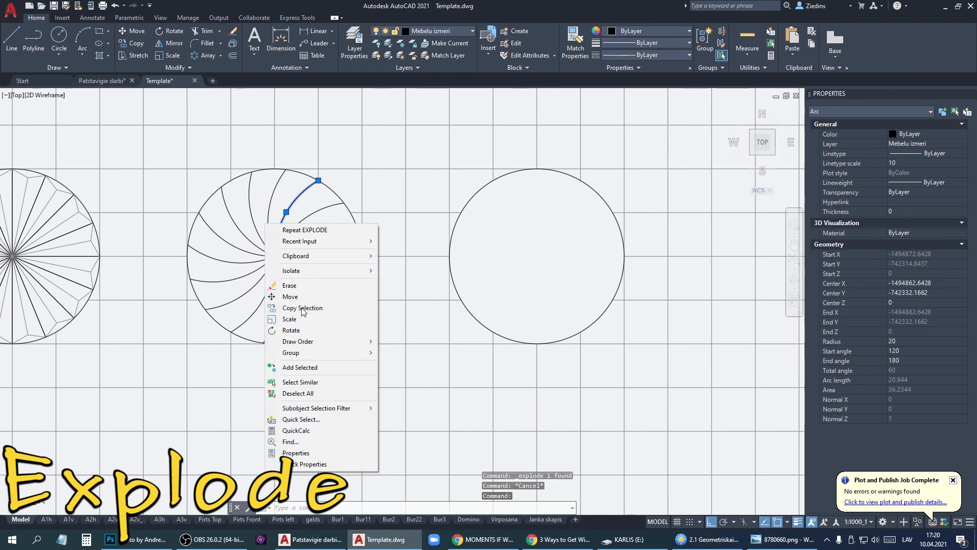
click(330, 308)
scroll(279, 245, up, 2)
click(272, 262)
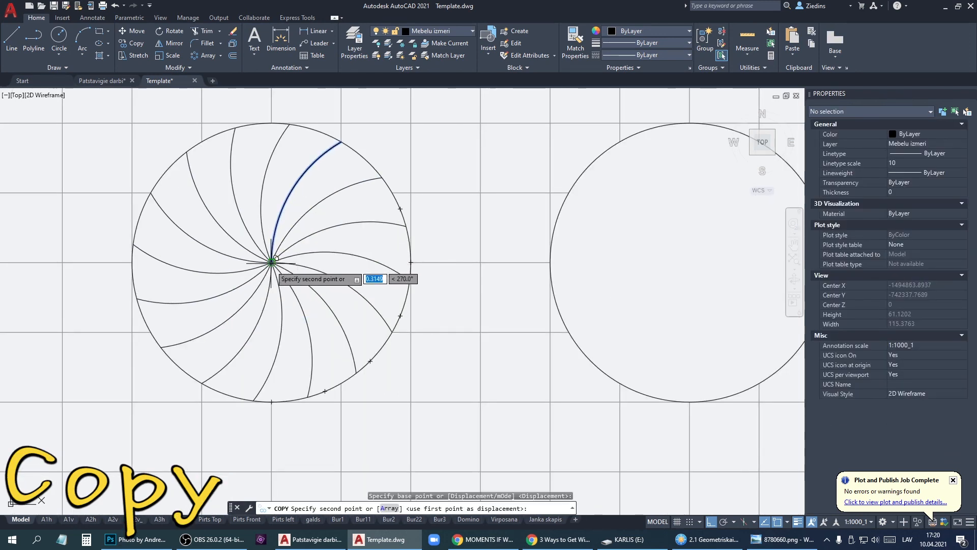
click(272, 262)
key(Escape)
Rotate the copied arc by 11 degrees about the circle's centre
click(293, 188)
right_click(295, 199)
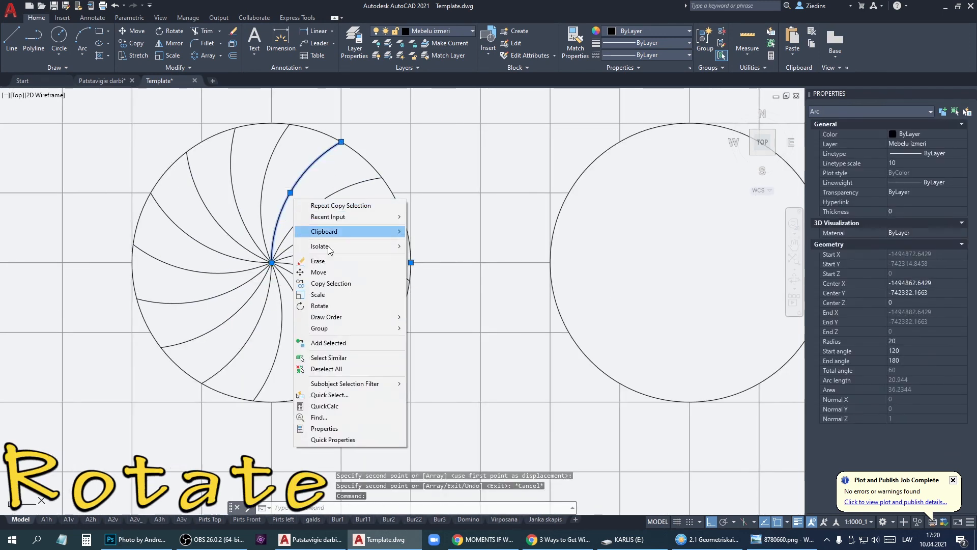
click(320, 305)
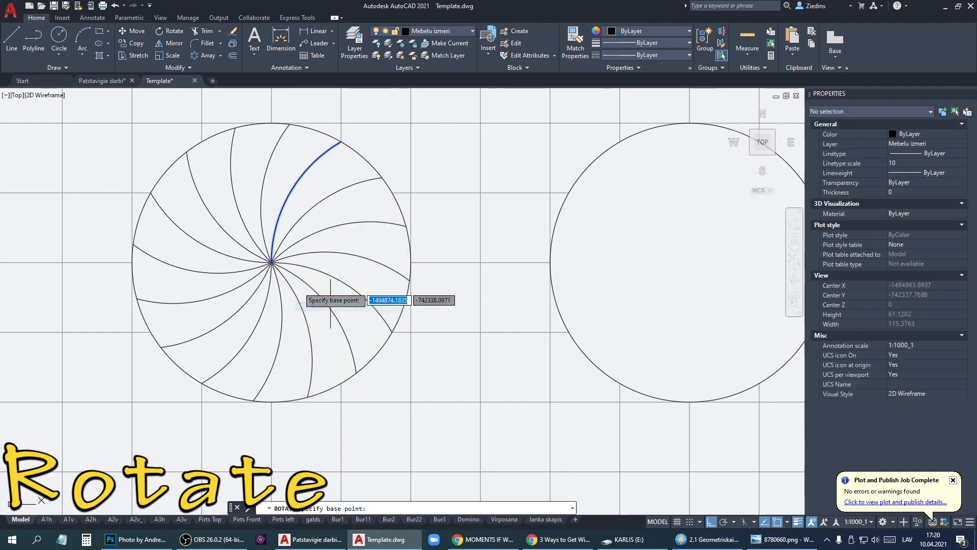
click(272, 262)
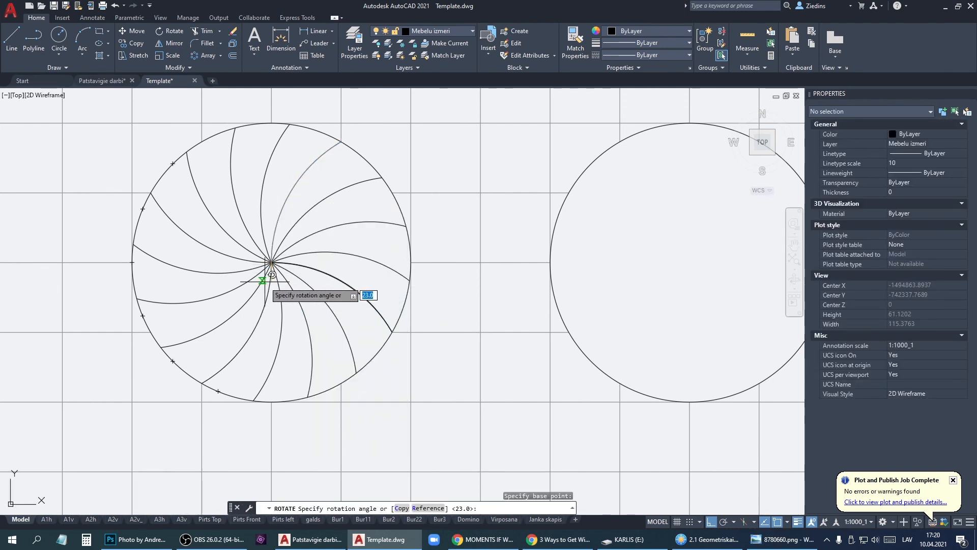
key(Return)
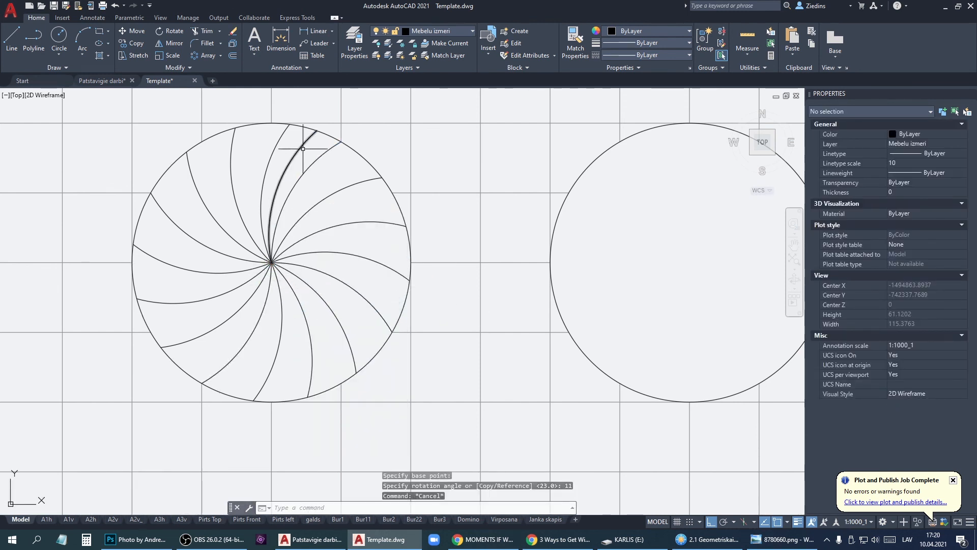
Draw a V-shaped polyline between the outer ends of the two neighbouring arcs, with its vertex on the rotated arc
click(34, 40)
click(288, 127)
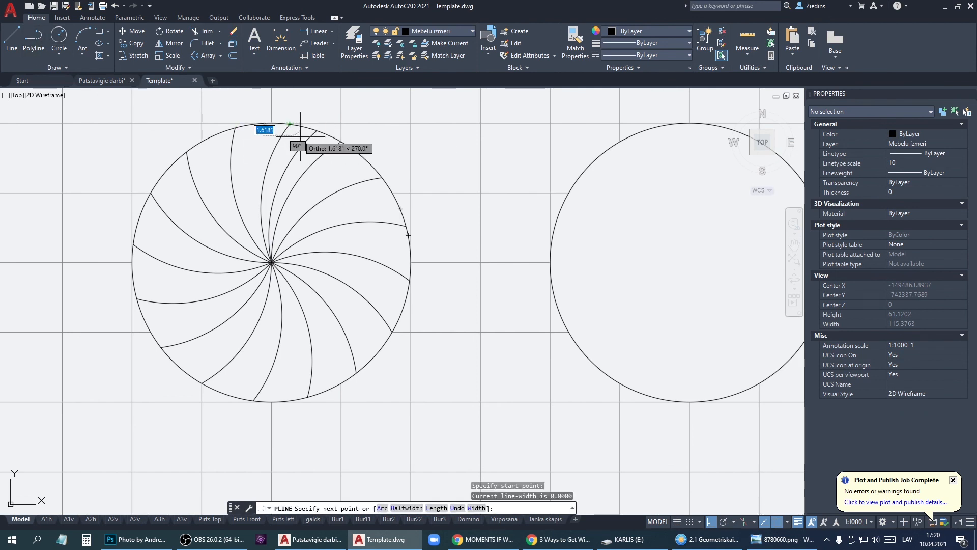
click(307, 140)
click(337, 143)
key(Escape)
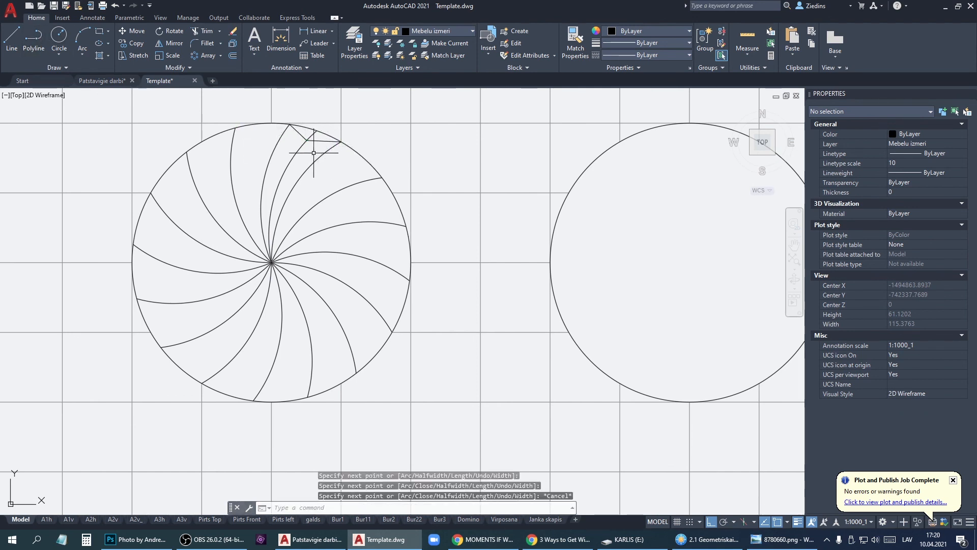
Trim the outer end of the rotated arc that extends beyond the V-shaped polyline
click(208, 32)
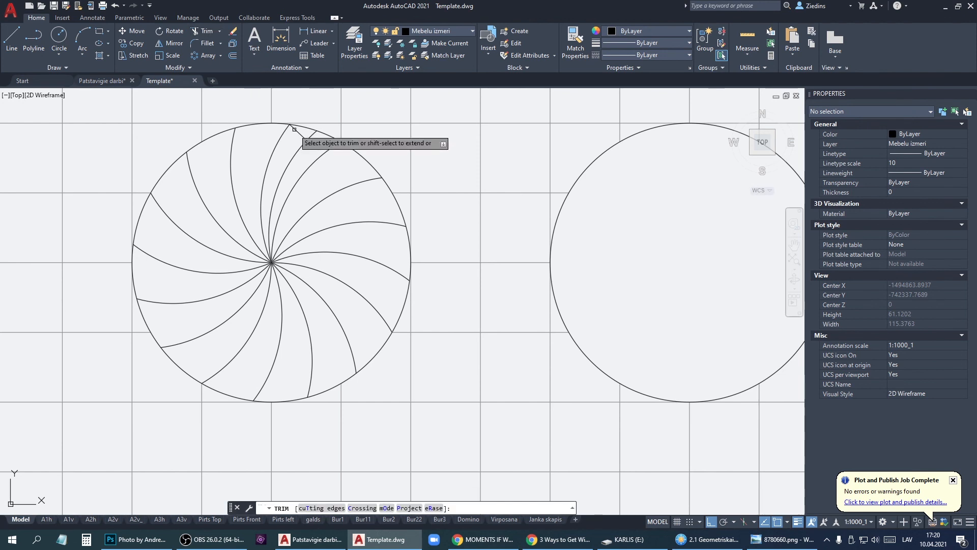
click(311, 136)
key(Escape)
Set the colour of the V-shaped polyline and the rotated arc to Color 8
click(316, 140)
click(288, 162)
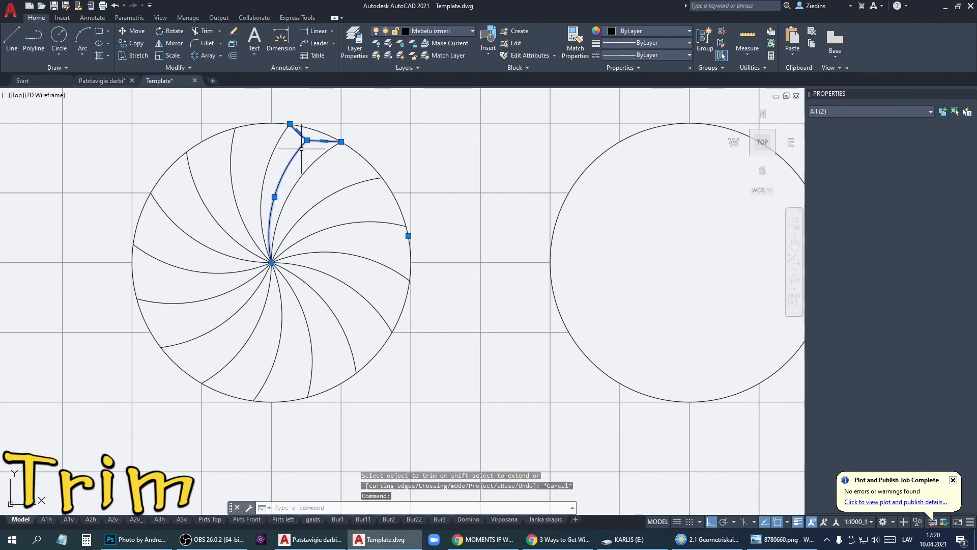
click(921, 132)
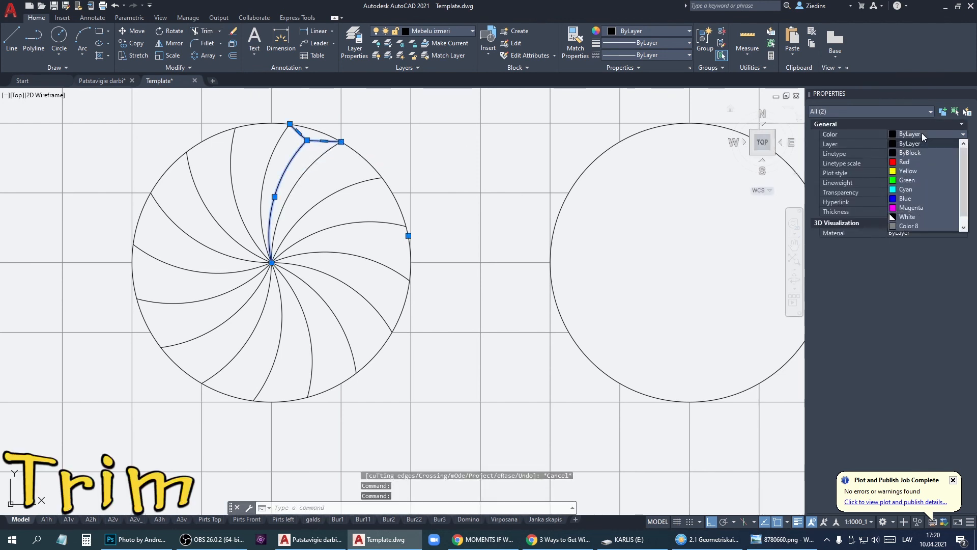
click(928, 223)
key(Escape)
Create a polar array of the grey V-notch polyline and arc around the circle's centre with 16 items over 360 degrees
click(312, 146)
click(300, 138)
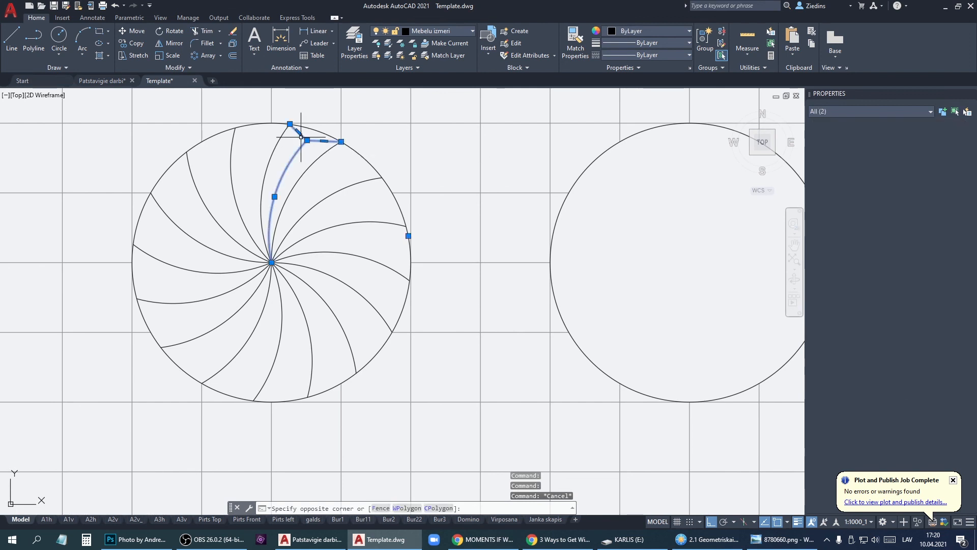
click(195, 57)
click(272, 262)
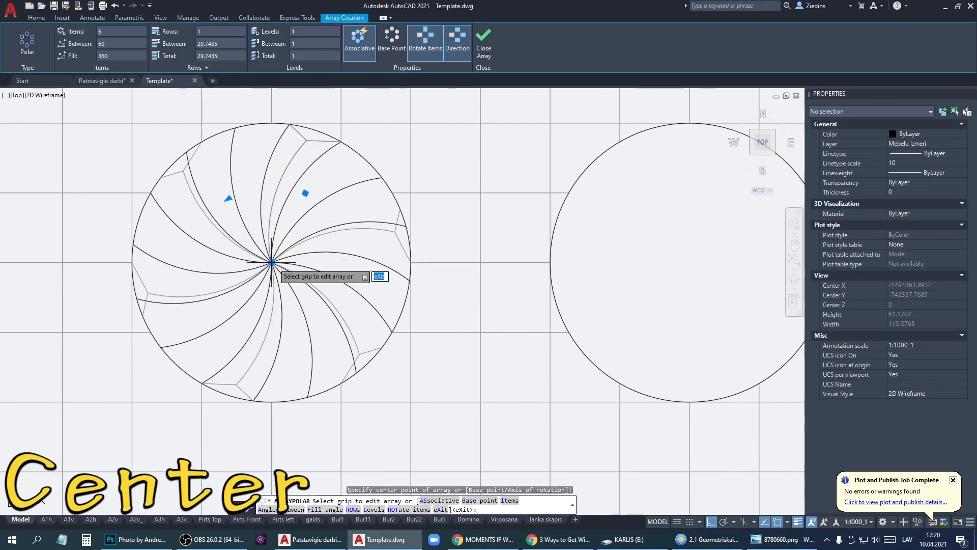
click(102, 31)
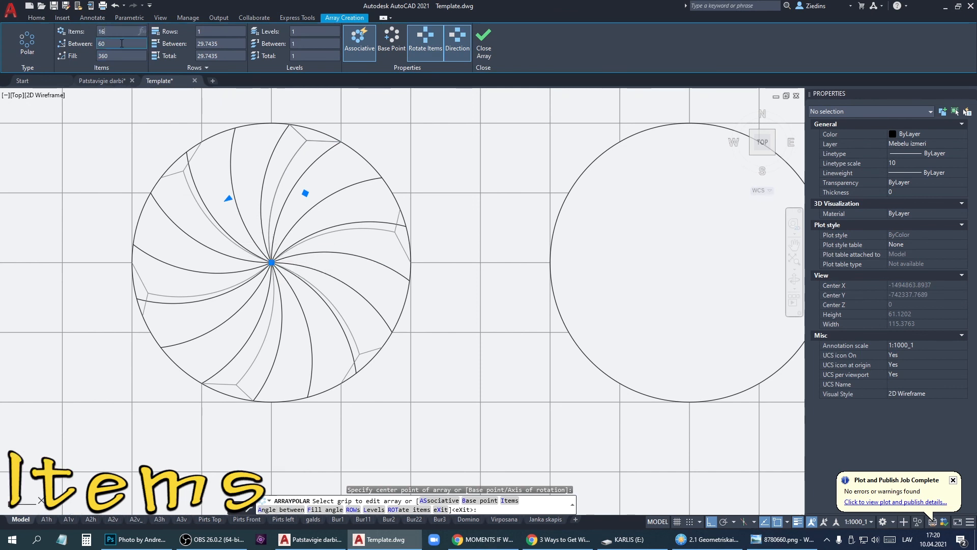
key(Return)
scroll(455, 242, down, 4)
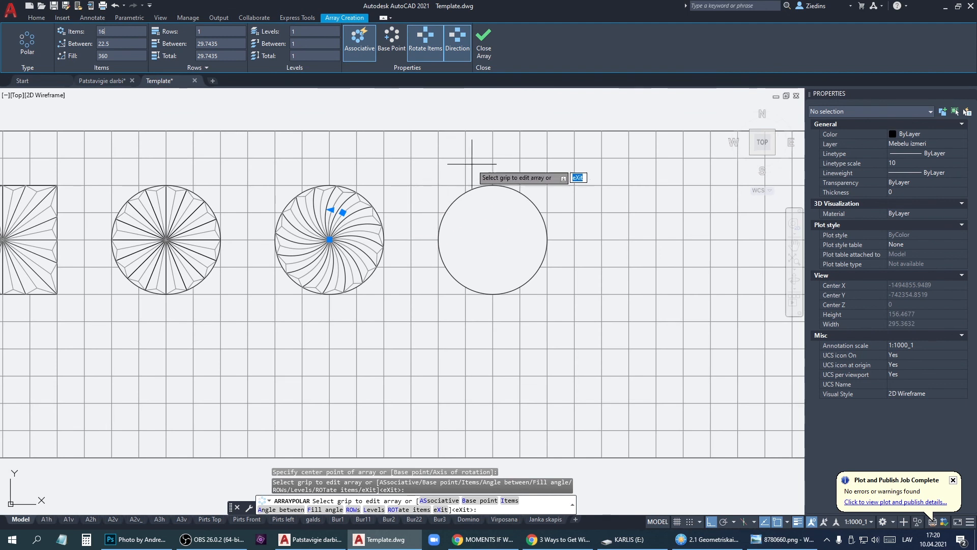
click(483, 40)
Mirror the whole swirl rosette across a vertical line midway between it and the neighbouring empty circle, keeping the original
click(263, 170)
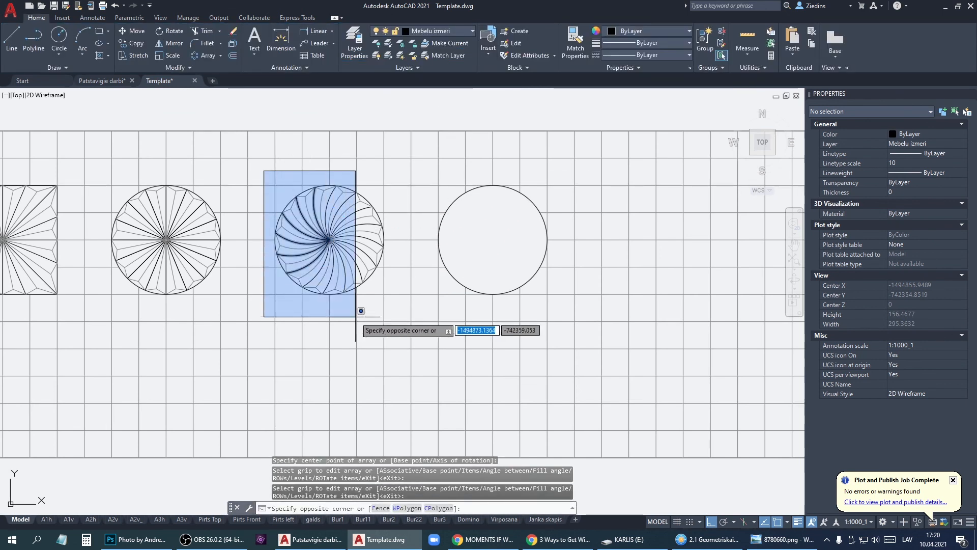
click(397, 323)
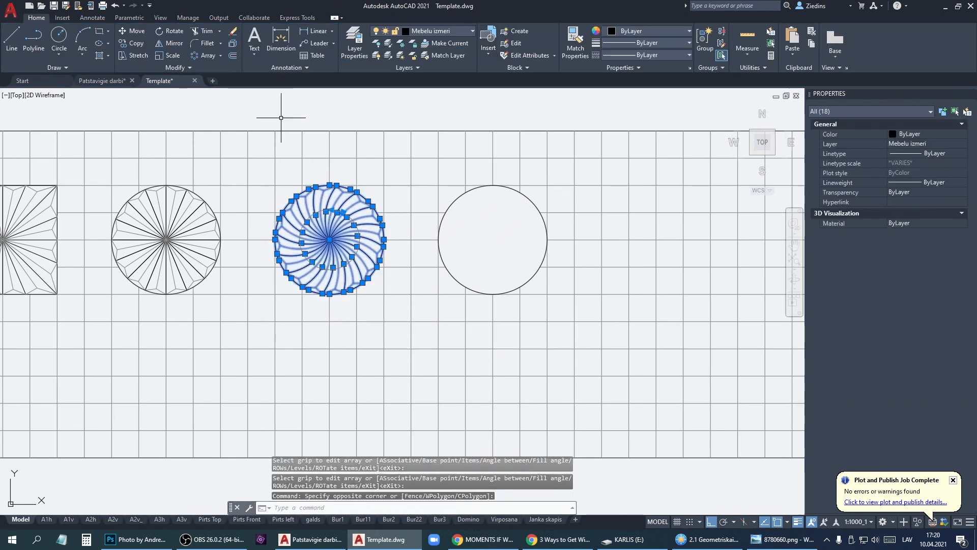
click(173, 43)
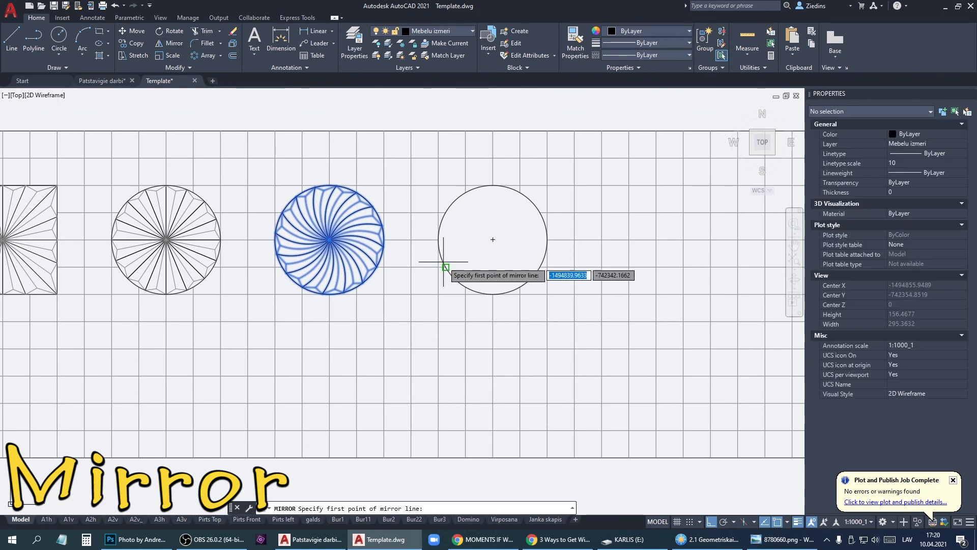
click(411, 240)
click(409, 198)
key(Return)
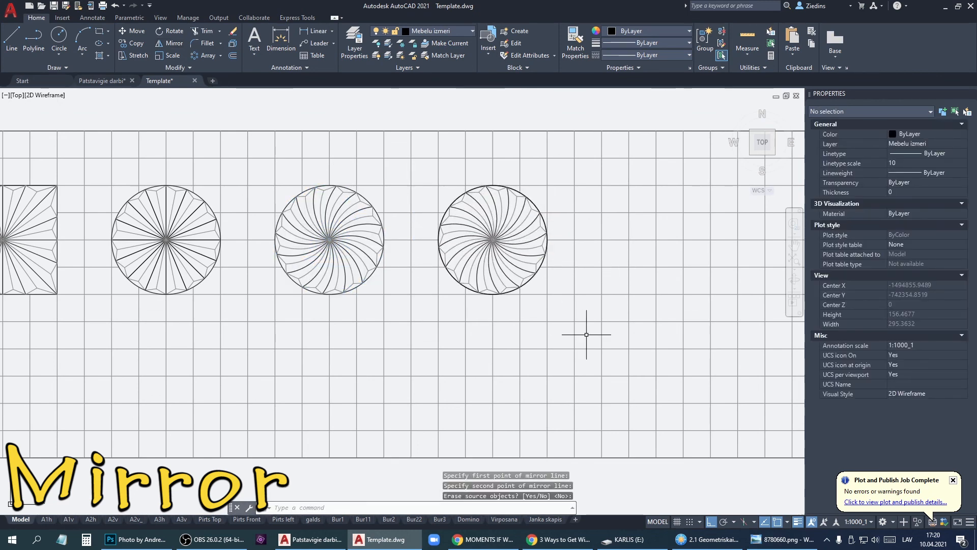
middle_drag(586, 335, 539, 325)
scroll(537, 322, down, 2)
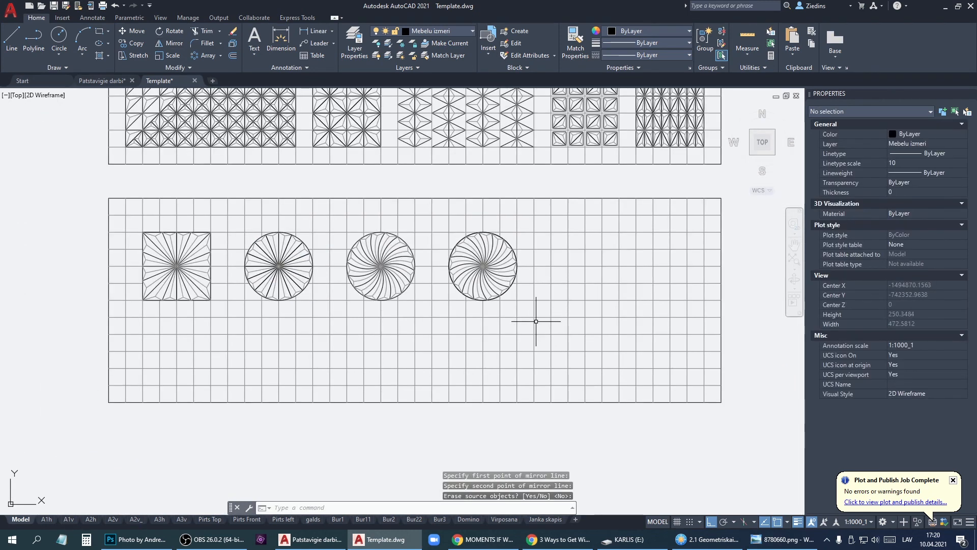
scroll(536, 321, down, 3)
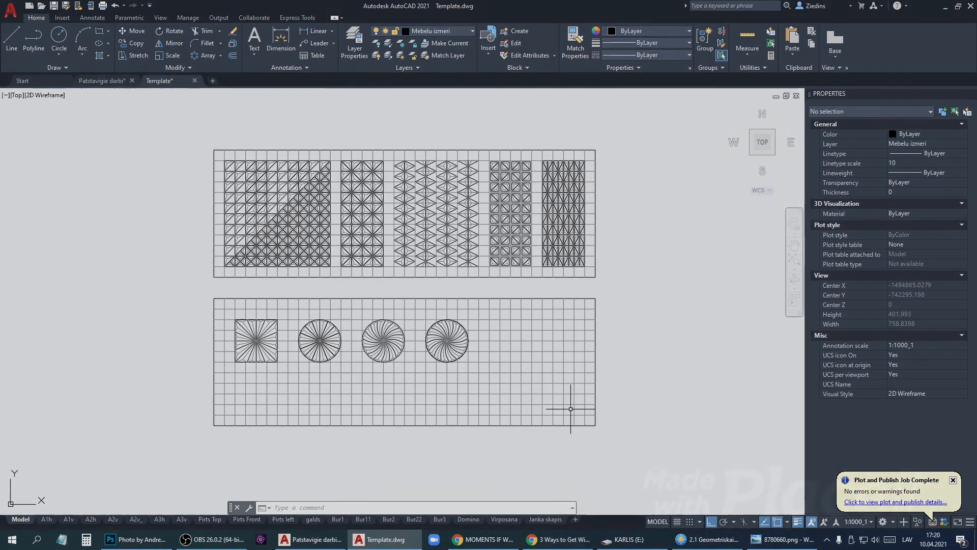